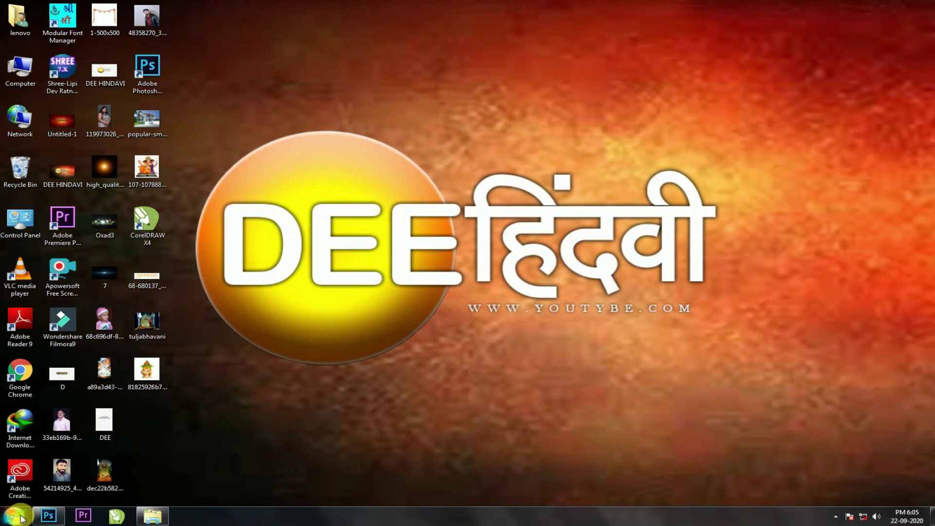
# Unlock the Untitled-1 canvas's Background into Layer 0, opening and dismissing the New document dialog.
pyautogui.click(48, 516)
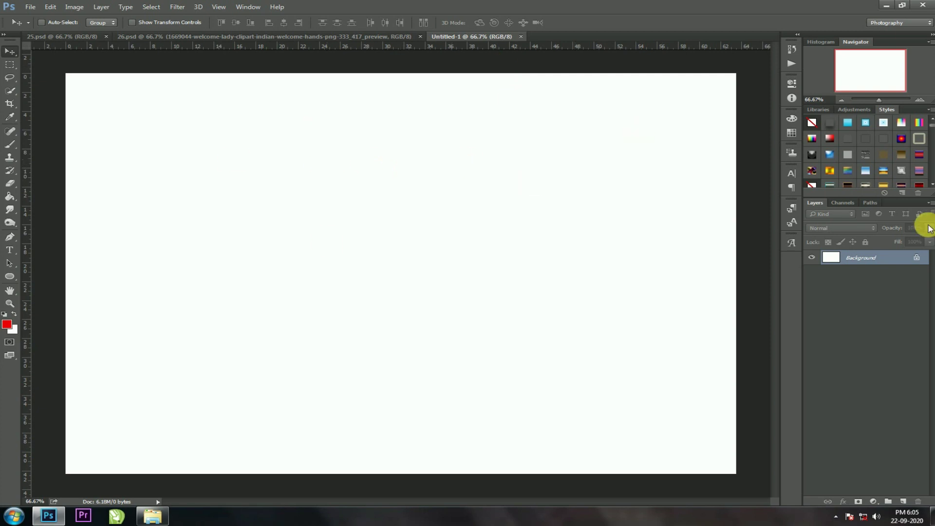
pyautogui.click(917, 258)
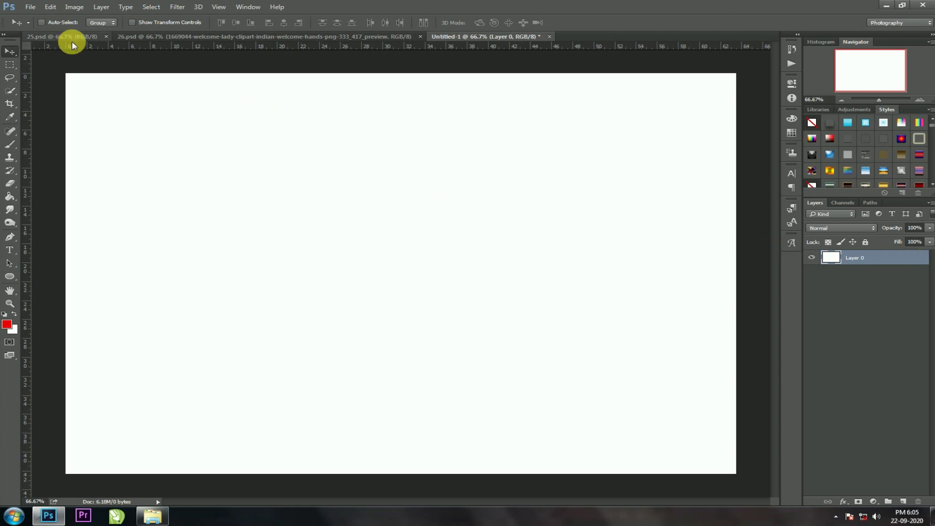
pyautogui.click(29, 7)
pyautogui.click(36, 18)
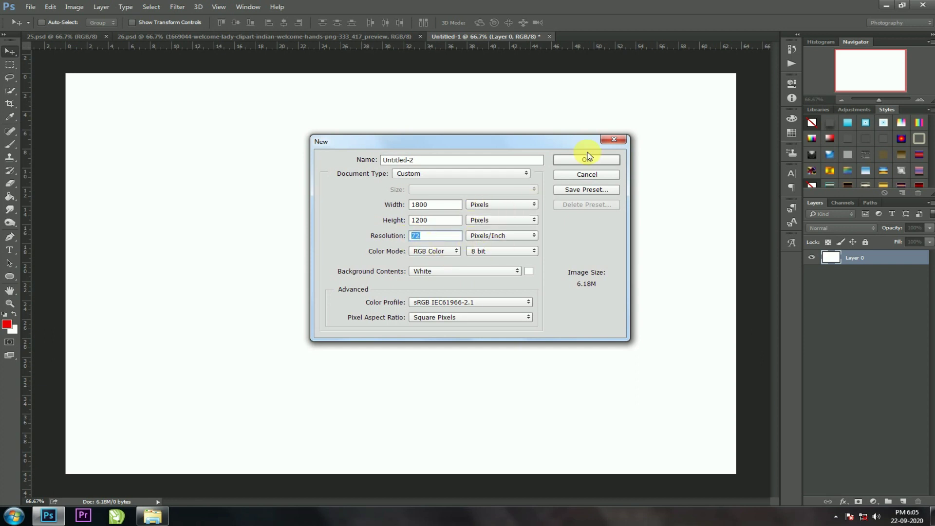
pyautogui.click(613, 141)
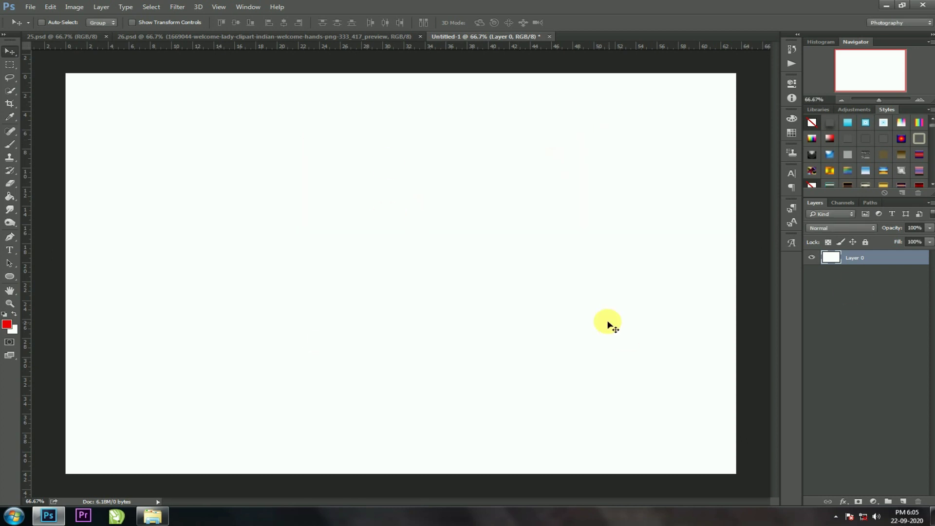
# Add a new Layer 1 and pick a cloud brush preset.
pyautogui.click(911, 502)
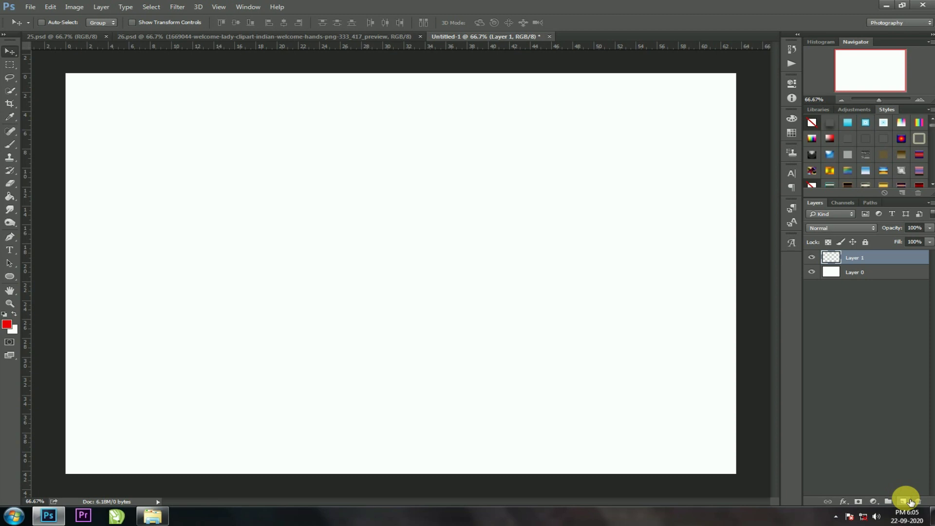
pyautogui.click(10, 143)
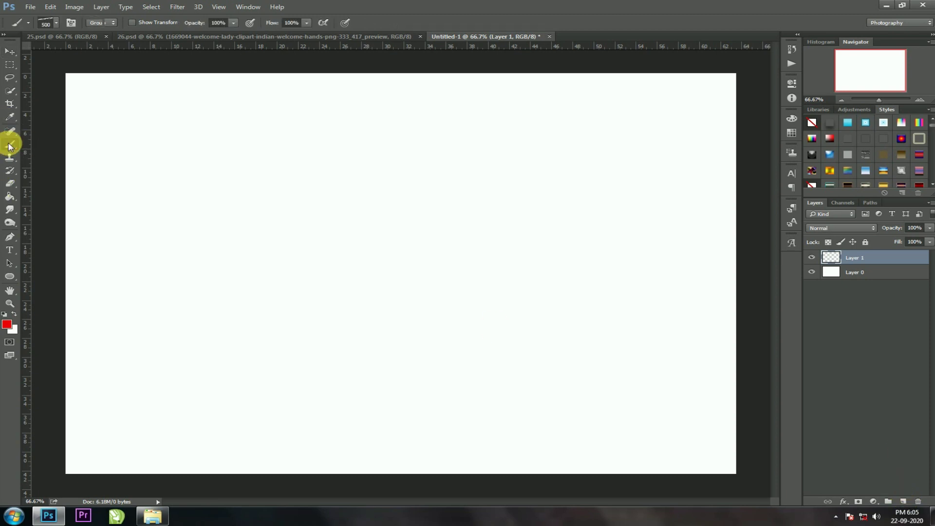
pyautogui.click(56, 23)
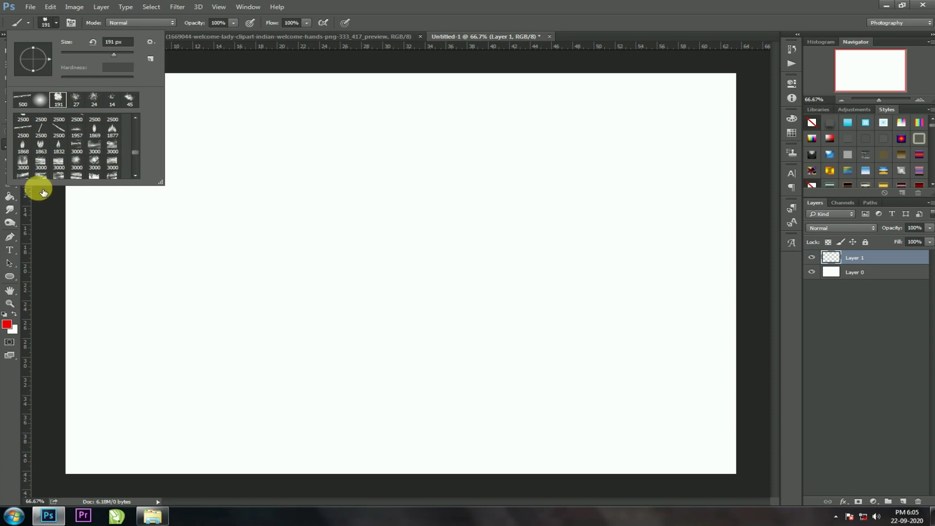
# Set the foreground colour to dark green #1b453b and paint one cloud dab near the centre.
pyautogui.click(7, 325)
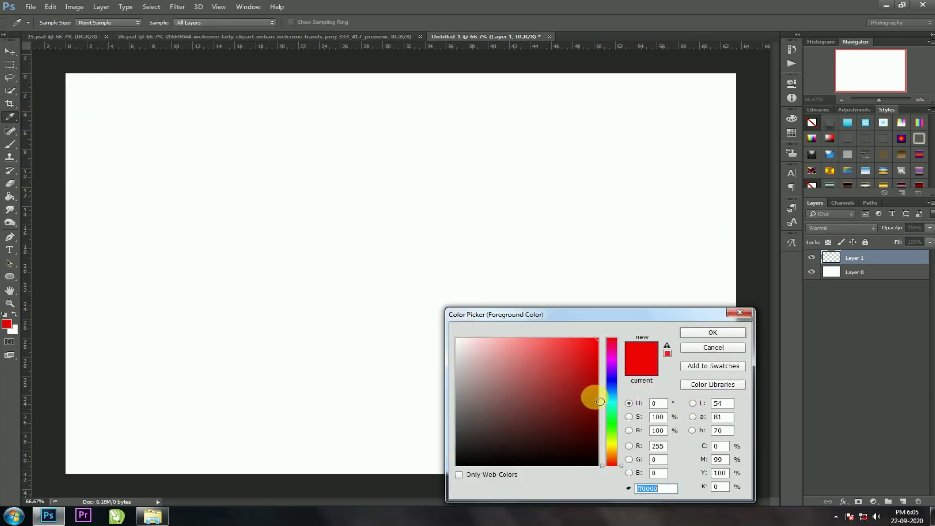
pyautogui.moveTo(612, 392); pyautogui.dragTo(615, 404)
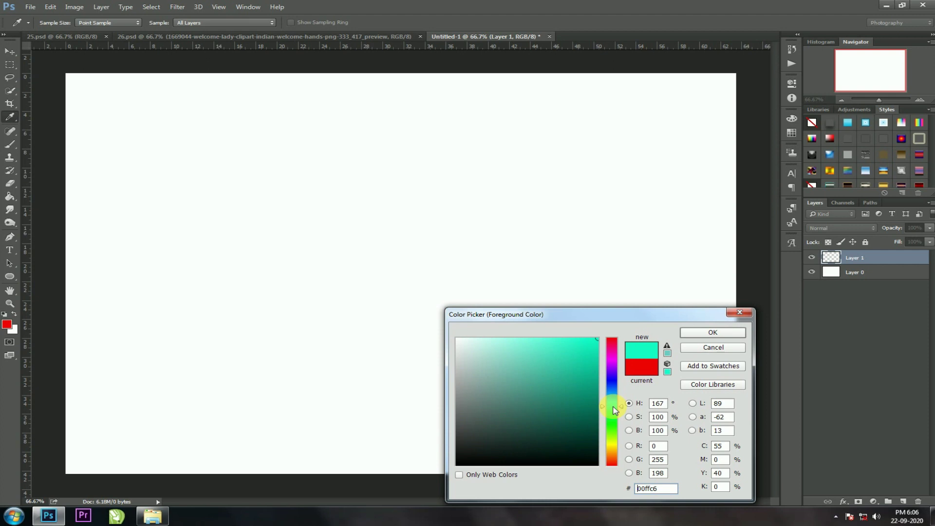
pyautogui.moveTo(543, 405)
pyautogui.mouseDown()
pyautogui.moveTo(524, 423)
pyautogui.moveTo(532, 439)
pyautogui.moveTo(524, 433)
pyautogui.moveTo(543, 432)
pyautogui.mouseUp()
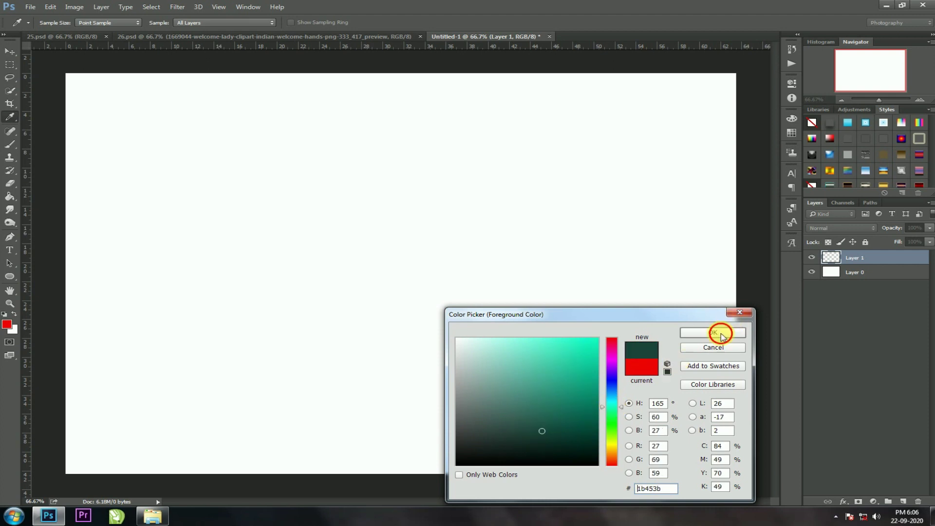
pyautogui.click(721, 337)
pyautogui.press('b')
pyautogui.click(443, 240)
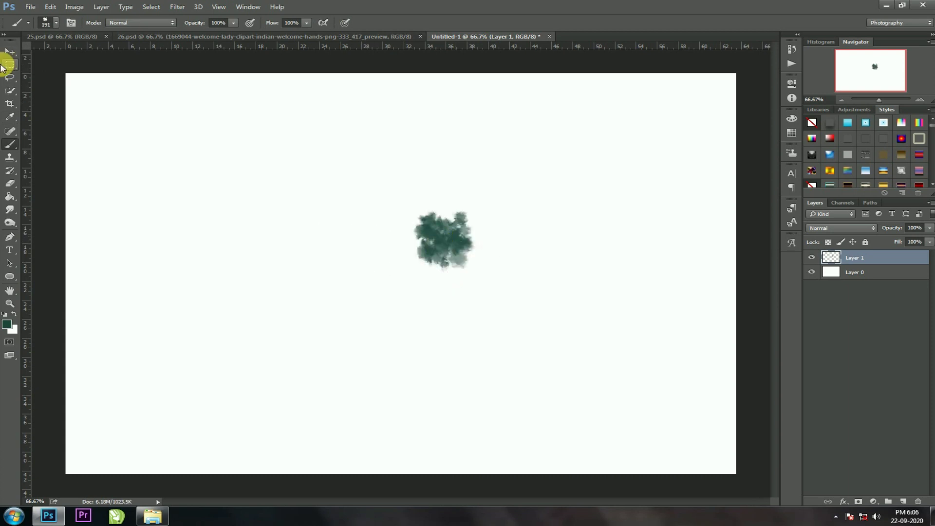
# Enlarge the green cloud dab to about 298% and place it in the top-left corner.
pyautogui.click(7, 53)
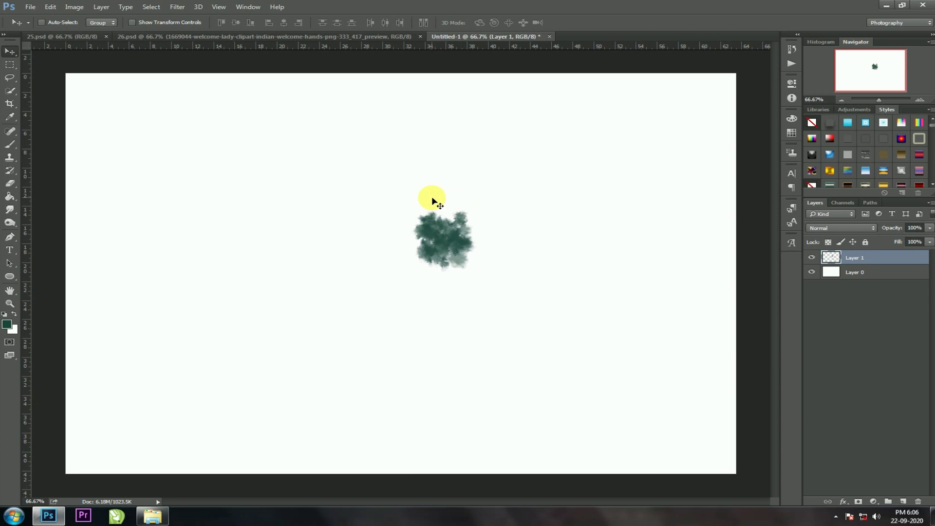
pyautogui.moveTo(367, 235); pyautogui.dragTo(388, 252)
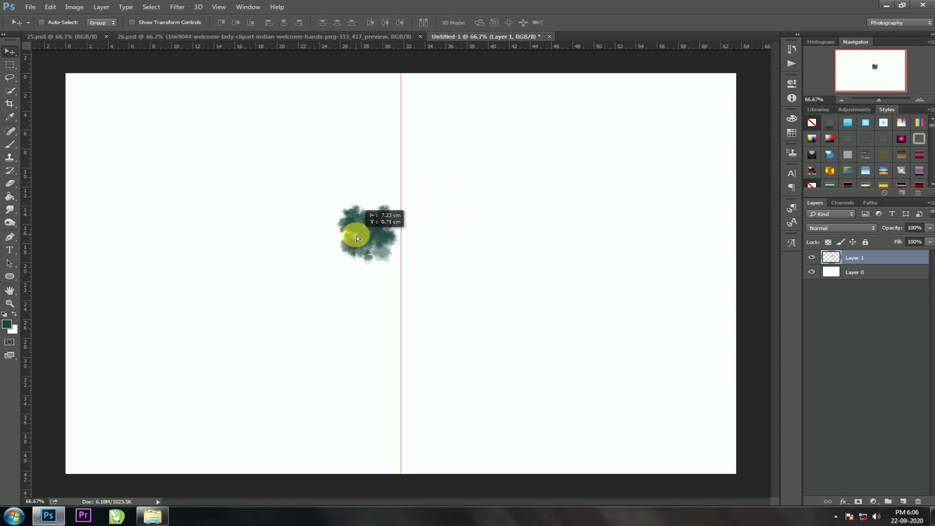
pyautogui.hotkey('ctrl', 't')
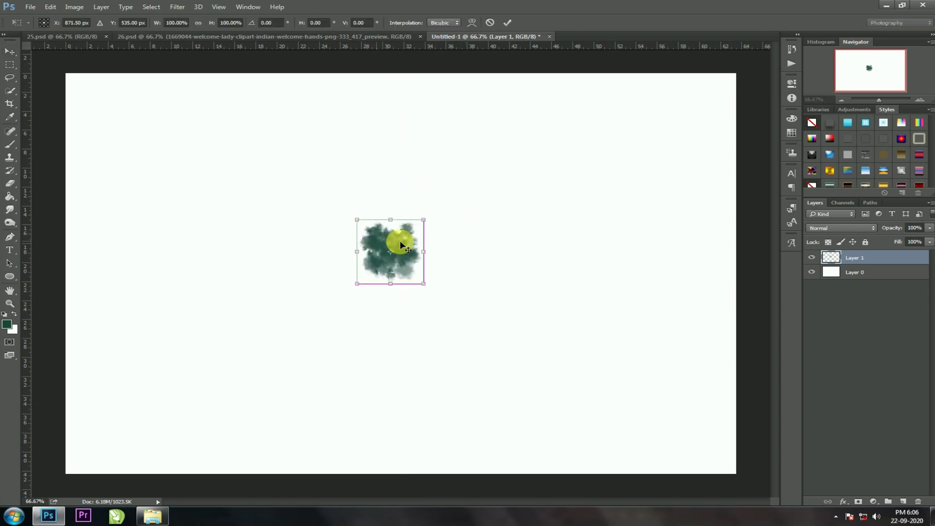
pyautogui.moveTo(443, 294); pyautogui.dragTo(510, 328)
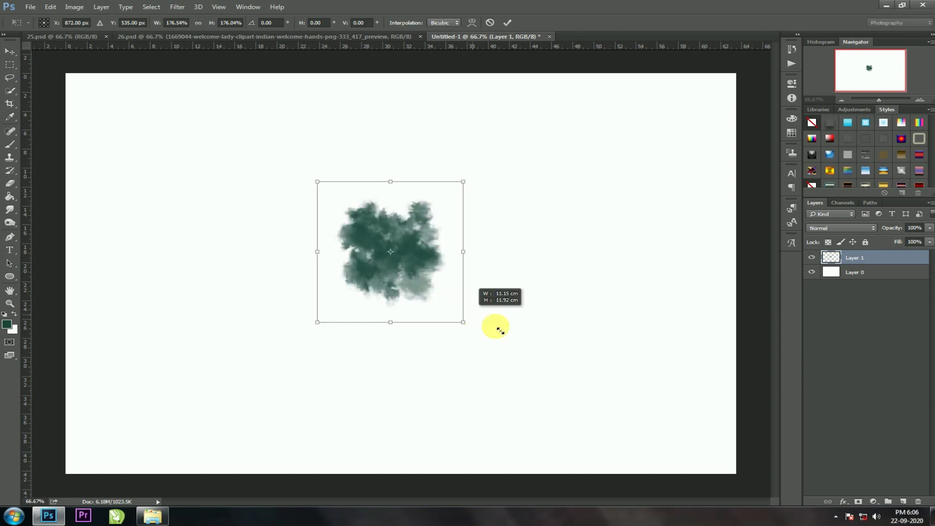
pyautogui.press('Return')
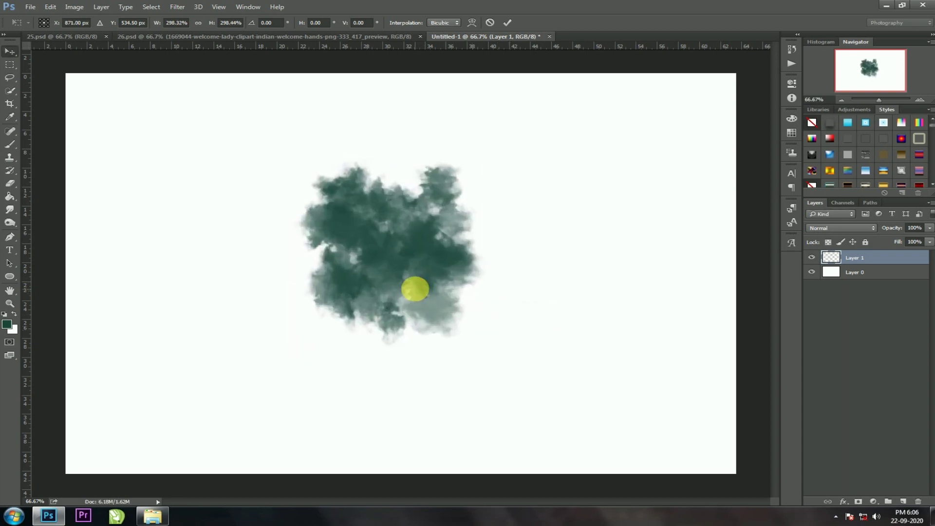
pyautogui.moveTo(146, 144); pyautogui.dragTo(130, 121)
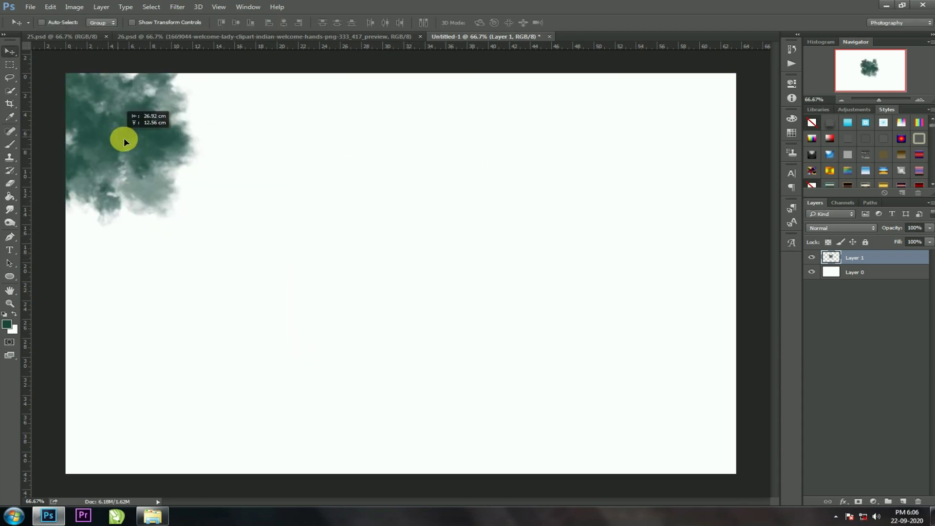
# Alt-drag copies of the cloud down the left edge to the bottom-left.
pyautogui.moveTo(135, 172); pyautogui.dragTo(137, 210)
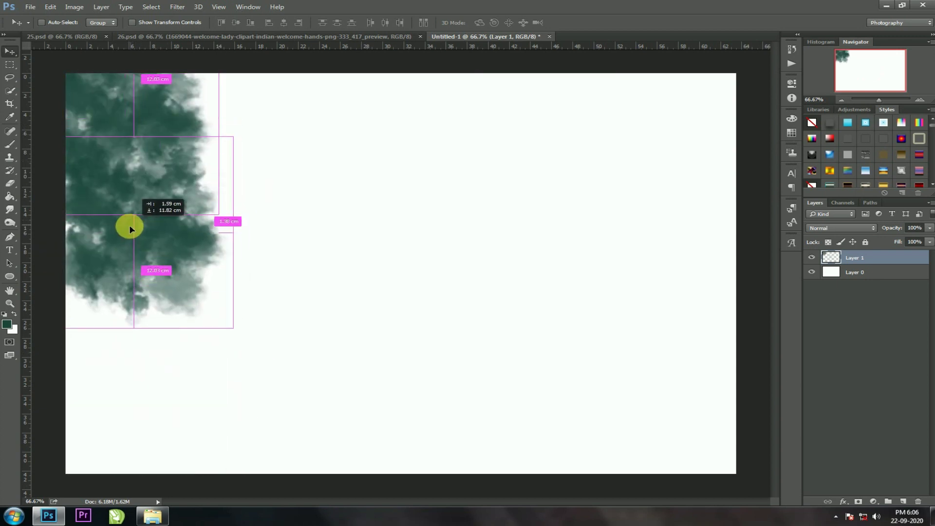
pyautogui.moveTo(138, 210)
pyautogui.mouseDown()
pyautogui.moveTo(125, 215)
pyautogui.moveTo(108, 335)
pyautogui.moveTo(125, 364)
pyautogui.moveTo(115, 387)
pyautogui.moveTo(142, 204)
pyautogui.moveTo(130, 250)
pyautogui.moveTo(268, 100)
pyautogui.moveTo(274, 68)
pyautogui.moveTo(253, 80)
pyautogui.moveTo(266, 102)
pyautogui.mouseUp()
pyautogui.moveTo(257, 234)
pyautogui.mouseDown()
pyautogui.moveTo(246, 215)
pyautogui.moveTo(267, 429)
pyautogui.mouseUp()
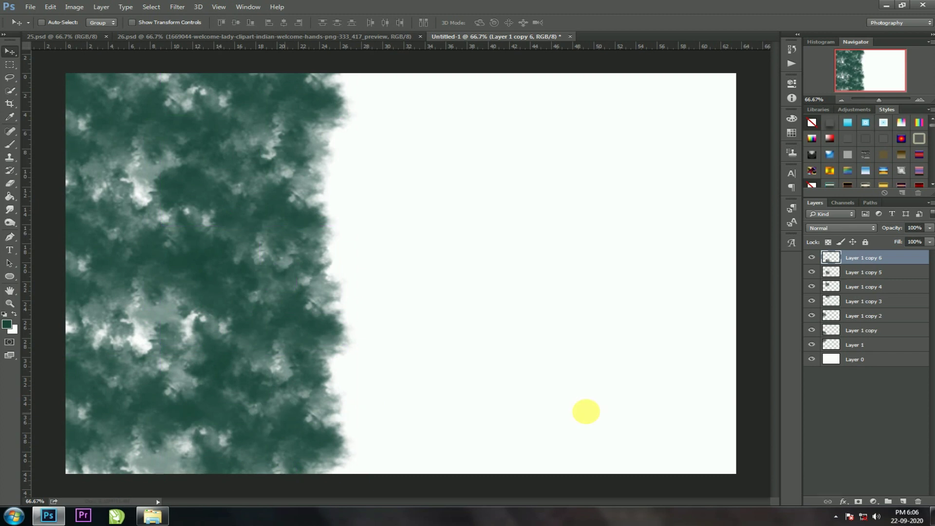
# Select all the cloud copy layers and merge them into Layer 1 copy 6.
pyautogui.keyDown('ctrl'); pyautogui.click(862, 344); pyautogui.keyUp('ctrl')
pyautogui.keyDown('ctrl'); pyautogui.click(862, 317); pyautogui.keyUp('ctrl')
pyautogui.keyDown('ctrl'); pyautogui.click(864, 303); pyautogui.keyUp('ctrl')
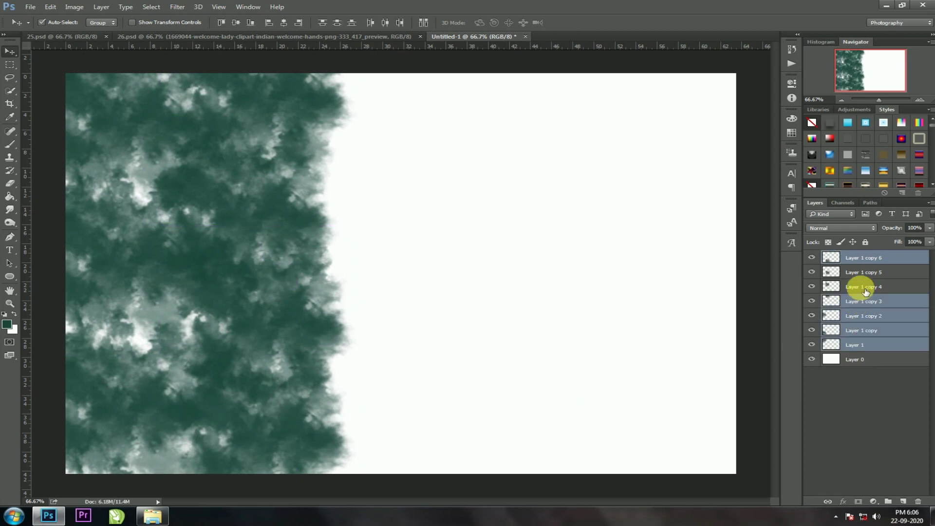
pyautogui.keyDown('ctrl'); pyautogui.click(872, 273); pyautogui.keyUp('ctrl')
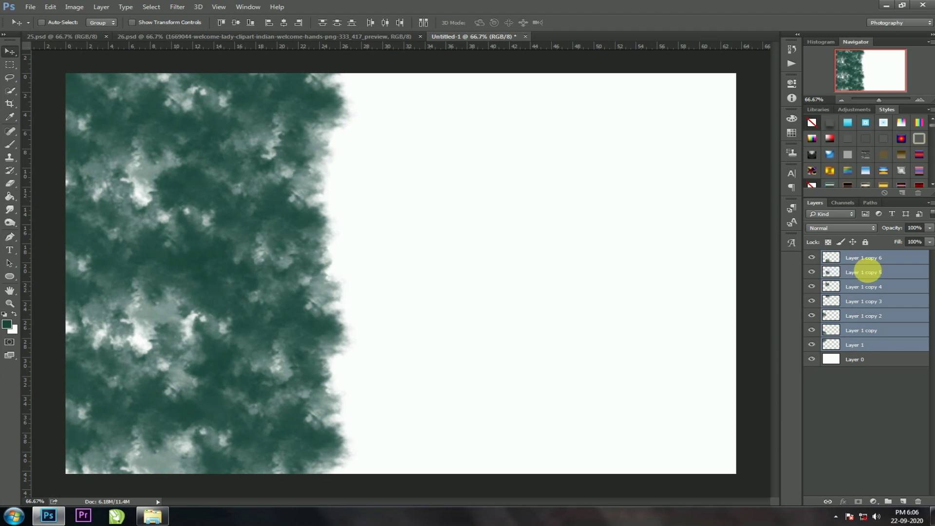
pyautogui.rightClick(867, 272)
pyautogui.click(734, 347)
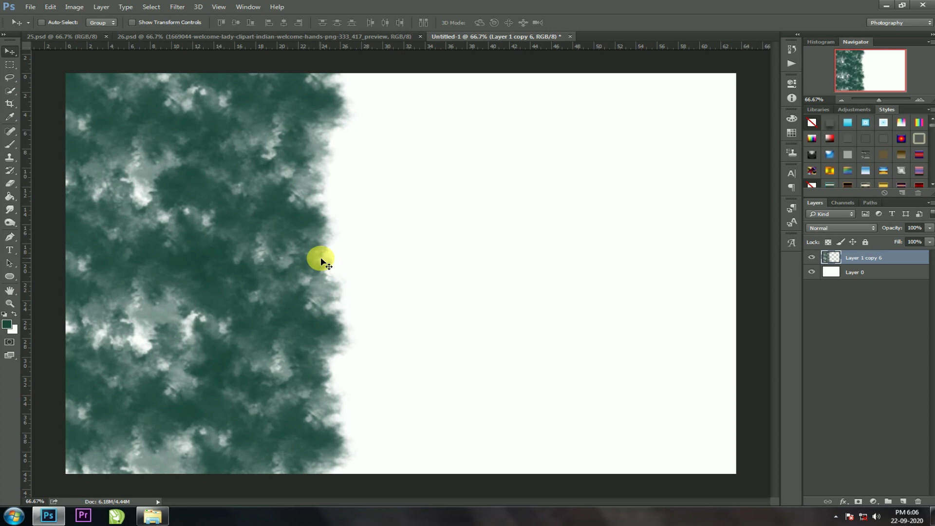
# Alt-drag copies of the cloud column rightward until the white strip on the right is covered.
pyautogui.moveTo(320, 257); pyautogui.dragTo(470, 225)
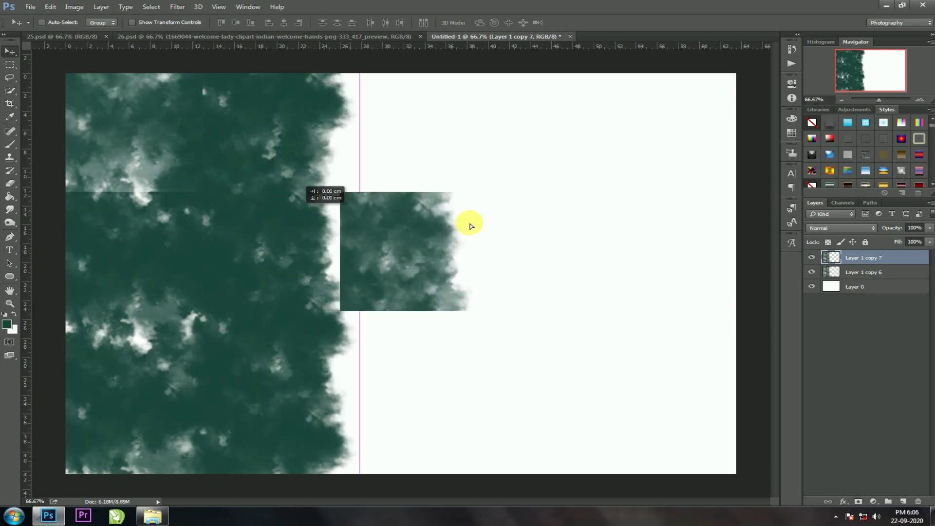
pyautogui.moveTo(471, 225); pyautogui.dragTo(489, 213)
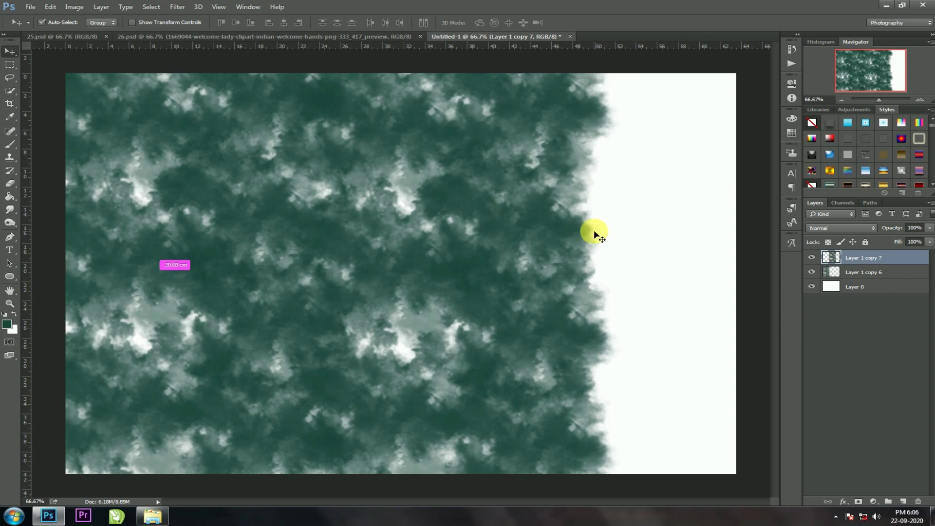
pyautogui.moveTo(595, 230); pyautogui.dragTo(575, 226)
pyautogui.moveTo(575, 226); pyautogui.dragTo(513, 228)
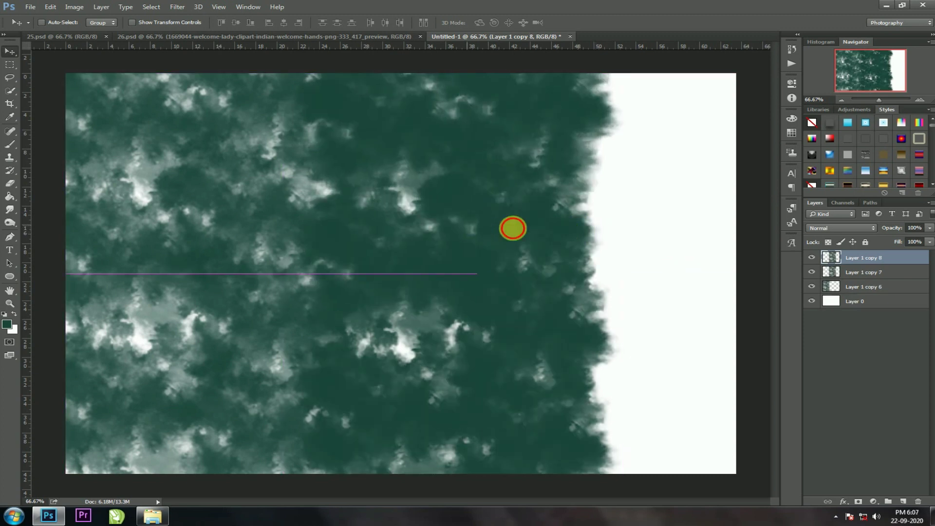
pyautogui.moveTo(513, 228); pyautogui.dragTo(737, 233)
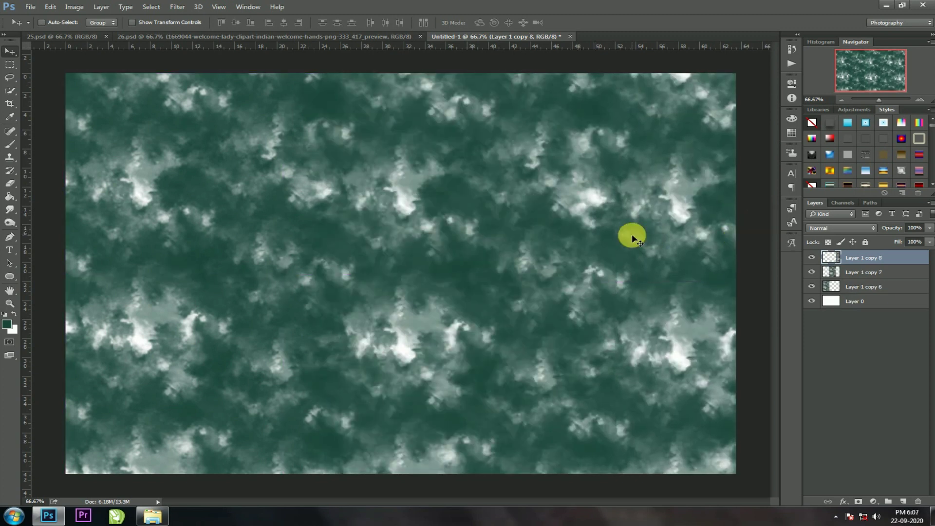
# Merge the three cloud layers into Layer 1 copy 8 and add a new empty layer above.
pyautogui.keyDown('shift'); pyautogui.click(861, 273); pyautogui.keyUp('shift')
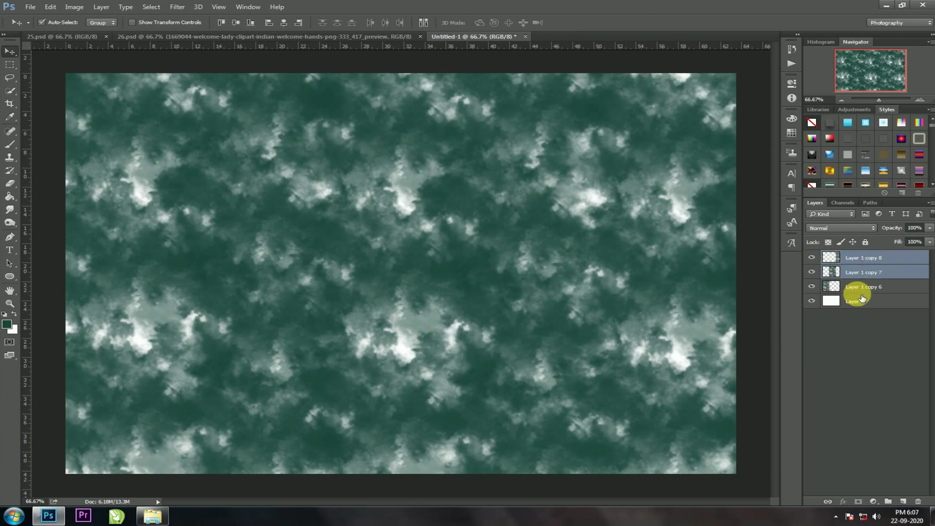
pyautogui.keyDown('shift'); pyautogui.click(861, 287); pyautogui.keyUp('shift')
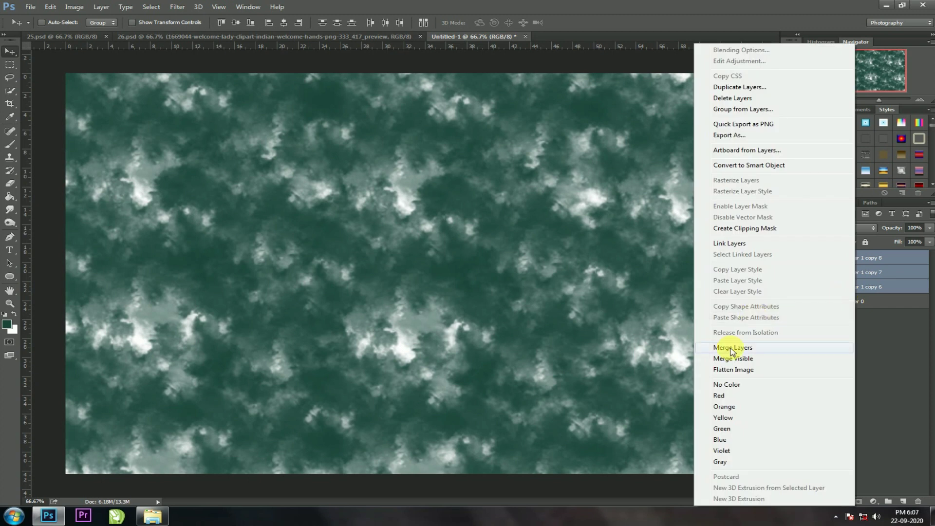
pyautogui.click(728, 348)
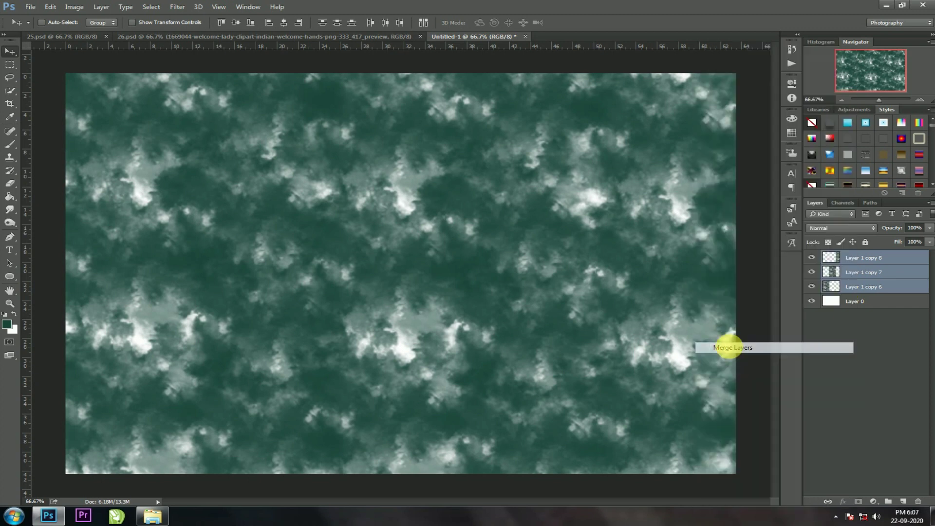
pyautogui.click(905, 501)
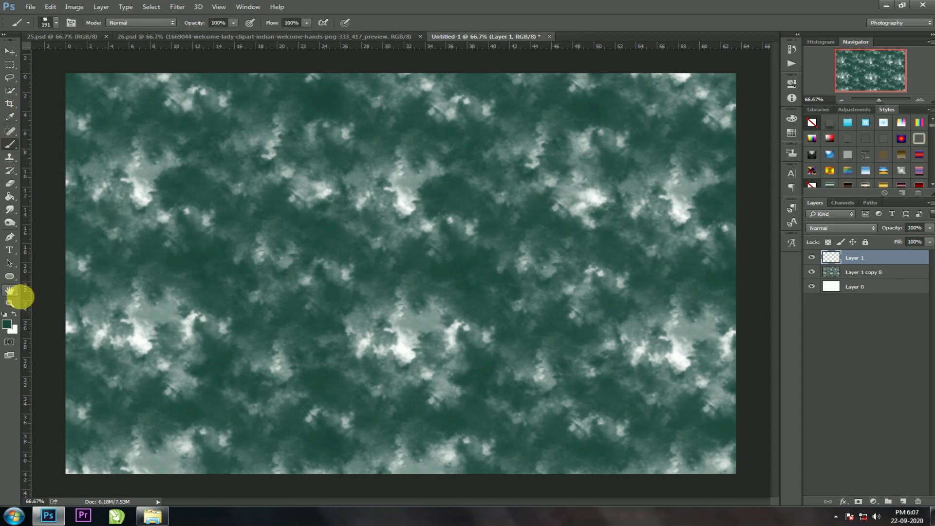
# Paint a large white cloud at the canvas centre with the brush enlarged to 1100 px.
pyautogui.click(7, 325)
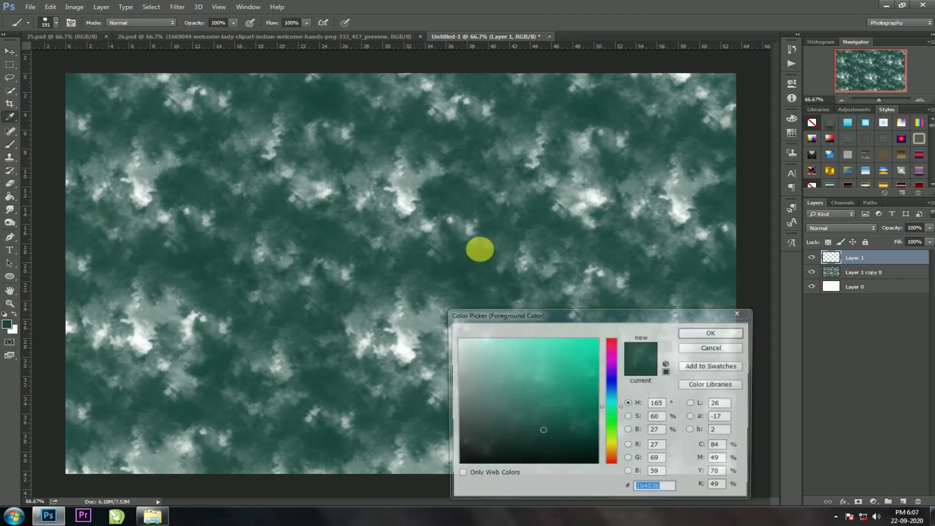
pyautogui.moveTo(476, 360); pyautogui.dragTo(438, 315)
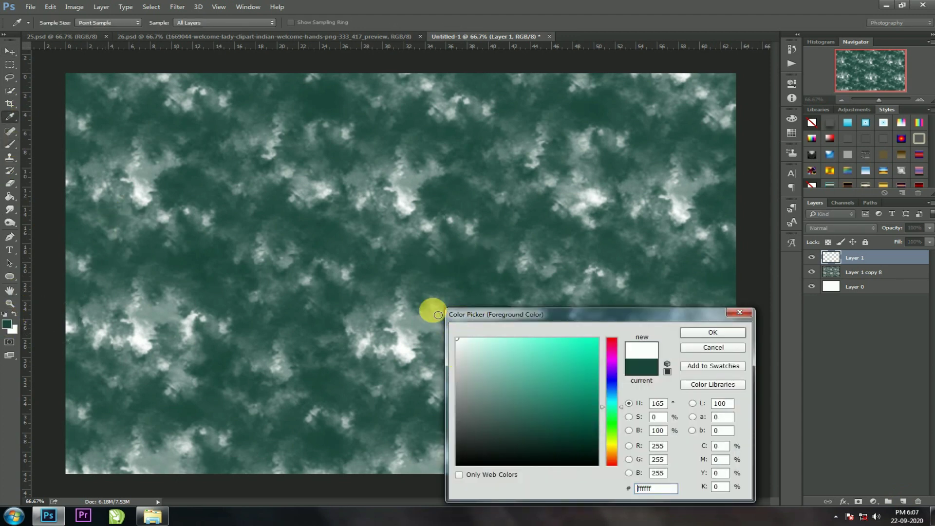
pyautogui.click(712, 333)
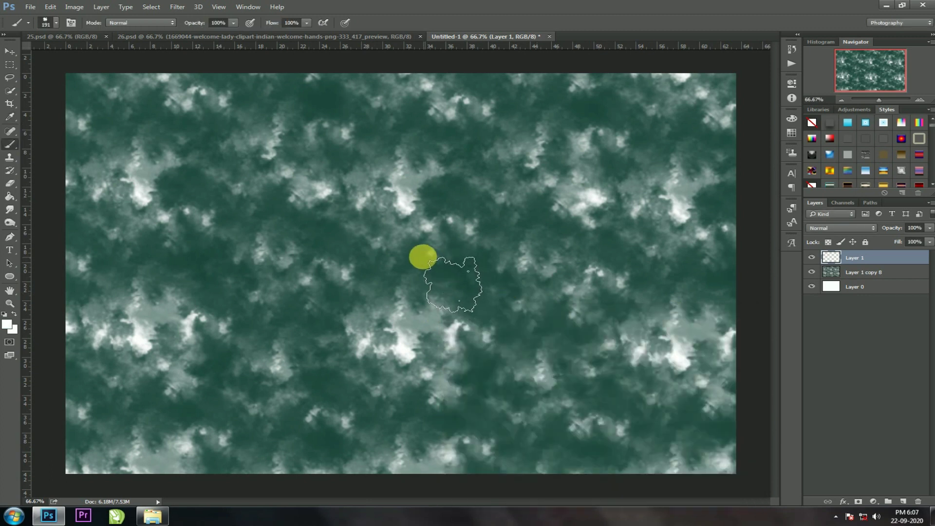
pyautogui.press(']')
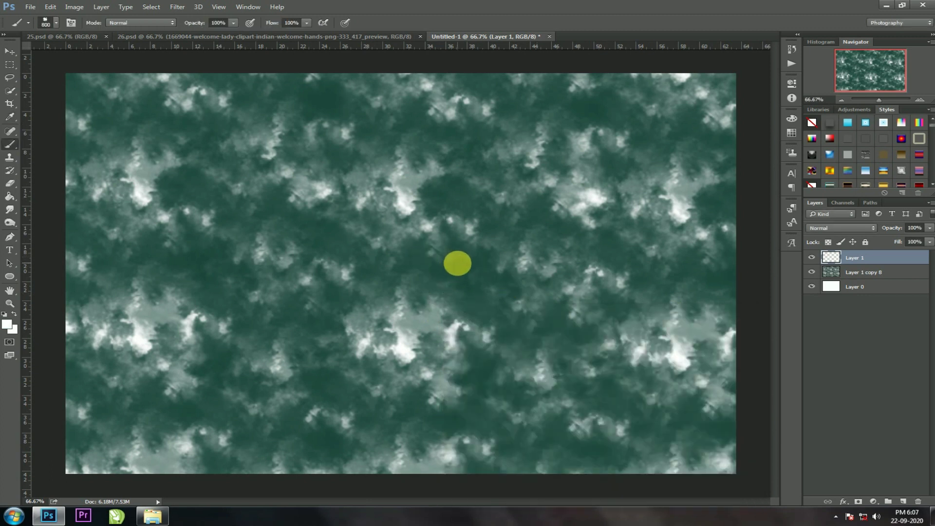
pyautogui.press(']')
pyautogui.press(']')
pyautogui.press(']')
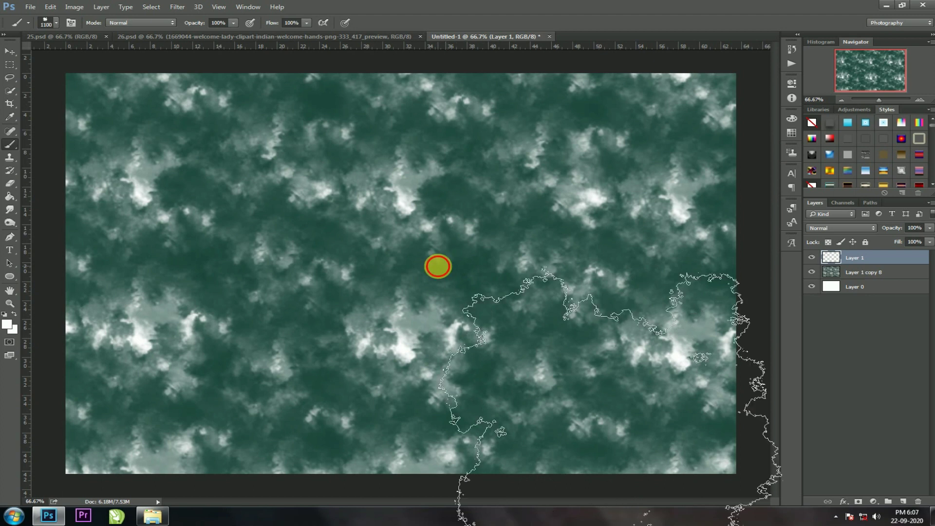
pyautogui.click(438, 266)
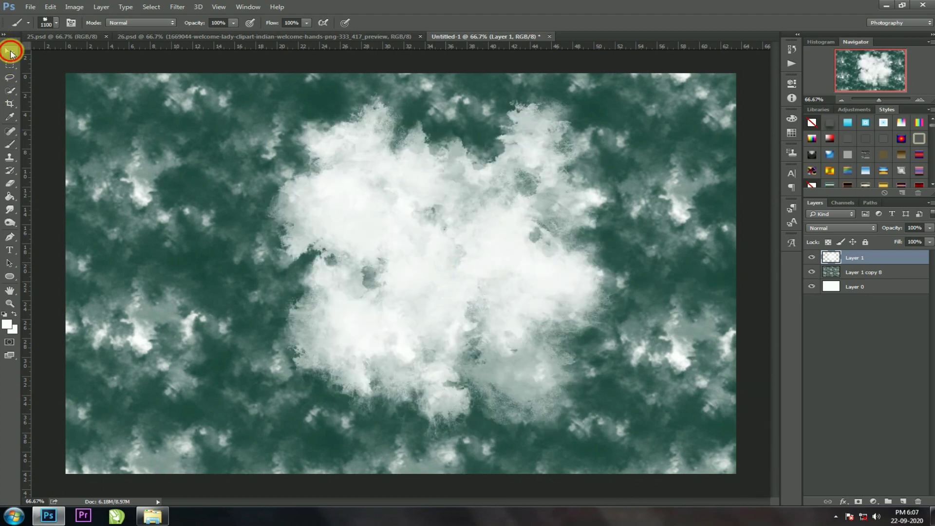
pyautogui.click(10, 52)
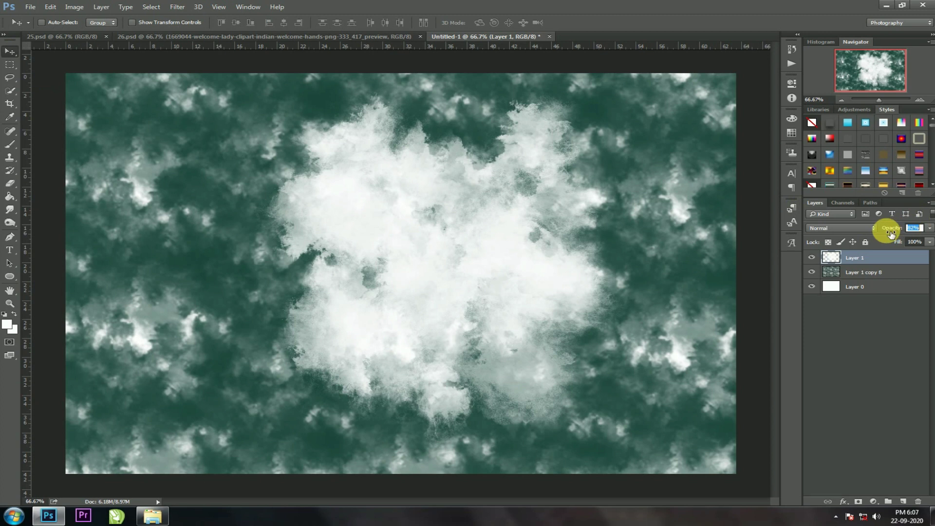
# Set the white cloud layer to 64% opacity and stretch it to about 187% width.
pyautogui.moveTo(892, 234); pyautogui.dragTo(882, 239)
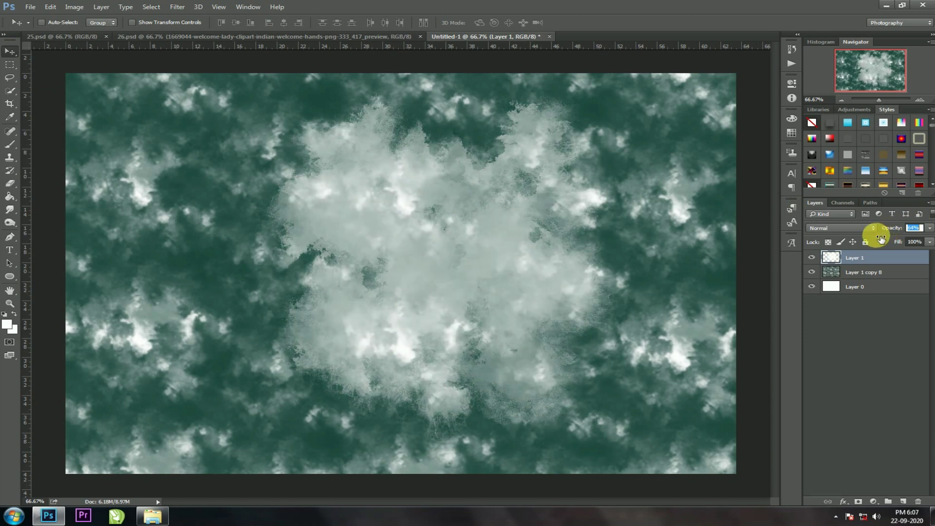
pyautogui.click(16, 49)
pyautogui.hotkey('ctrl', 't')
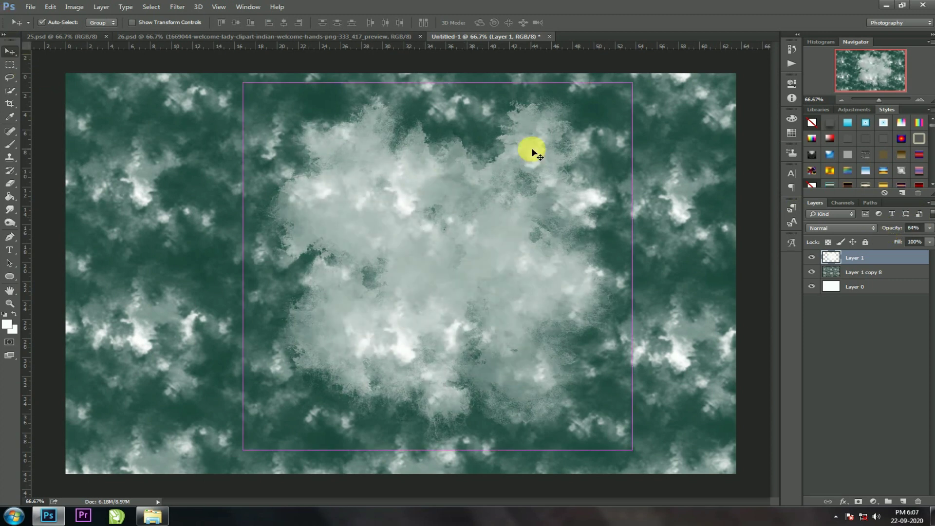
pyautogui.moveTo(632, 267); pyautogui.dragTo(768, 248)
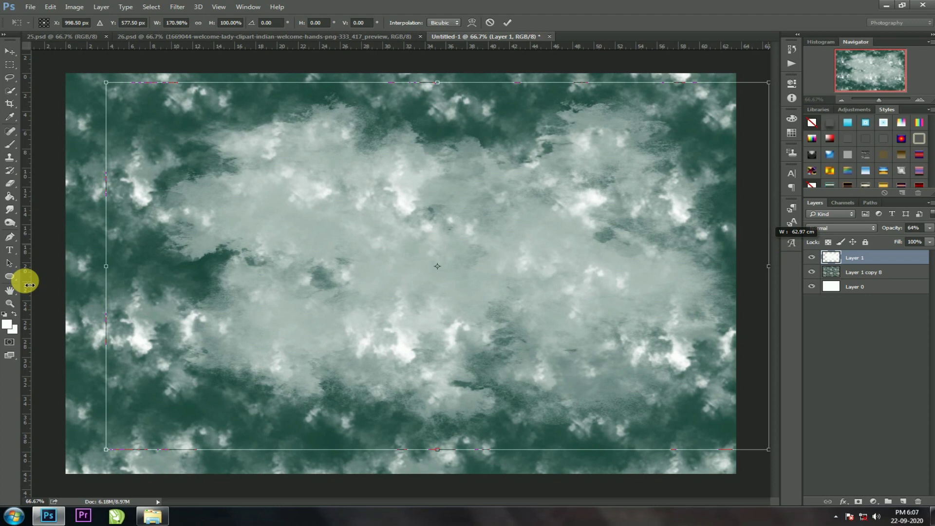
pyautogui.moveTo(107, 267); pyautogui.dragTo(8, 287)
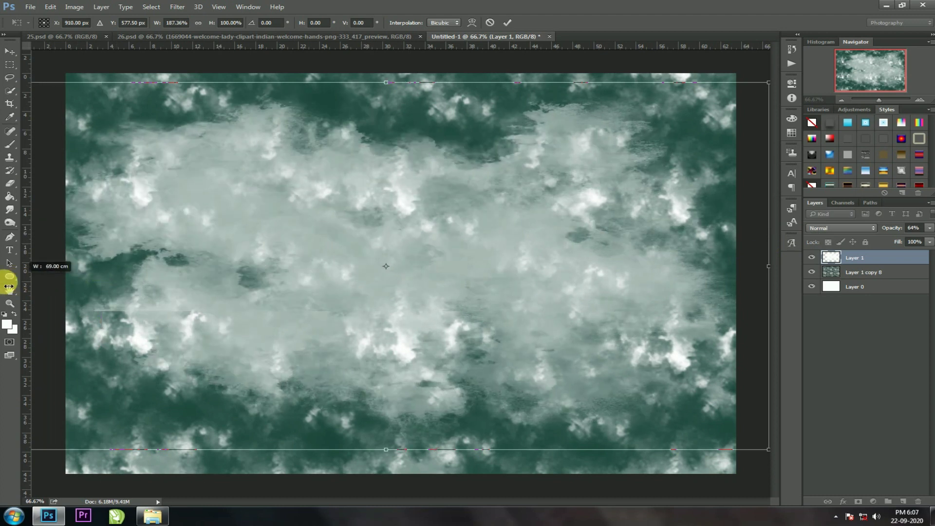
pyautogui.doubleClick(421, 317)
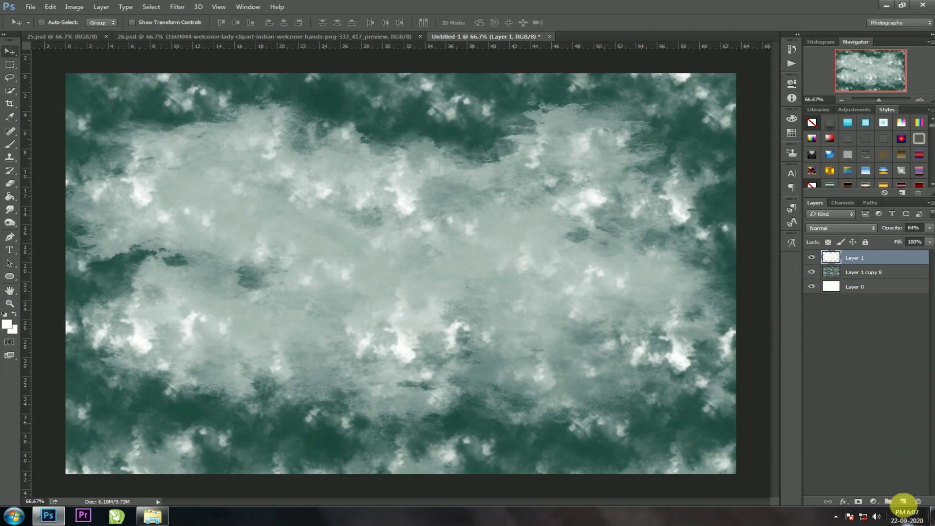
# Add a new Layer 2 and select the 3000 px cloud brush tip.
pyautogui.click(903, 501)
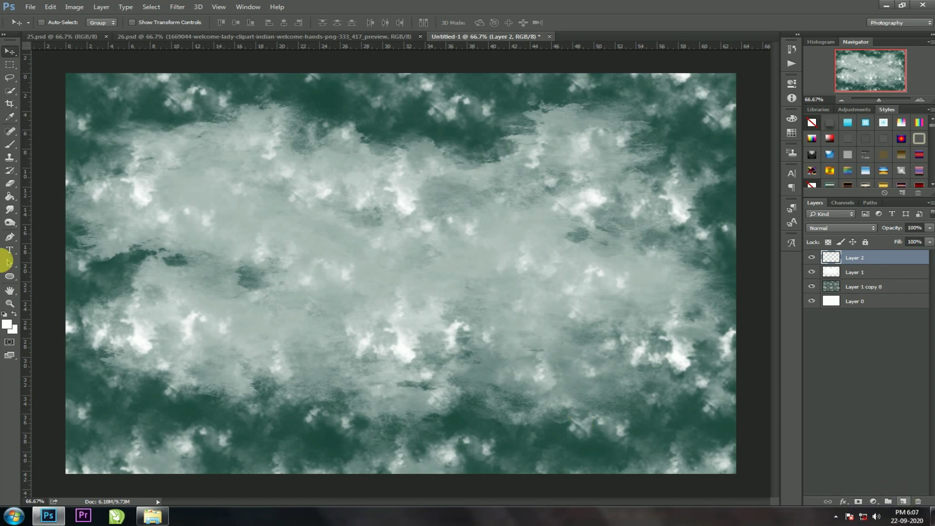
pyautogui.click(7, 146)
pyautogui.click(56, 23)
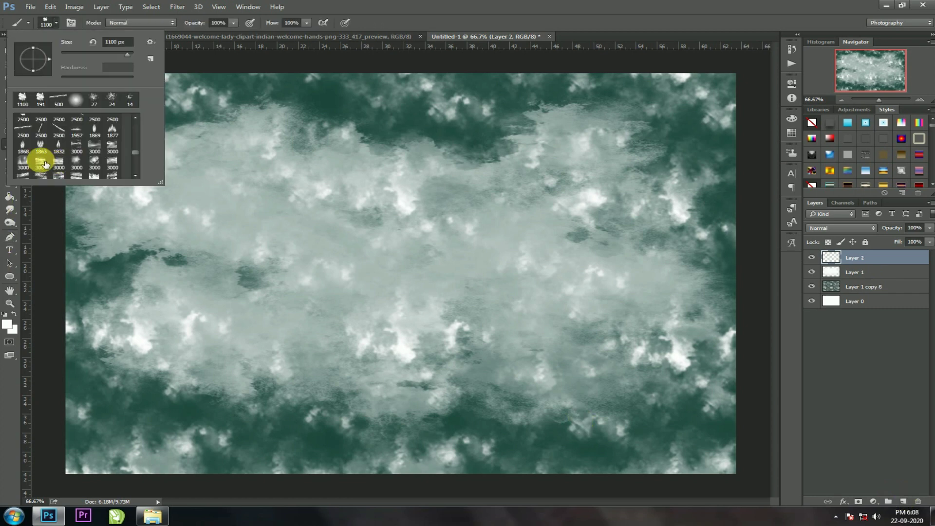
pyautogui.click(30, 168)
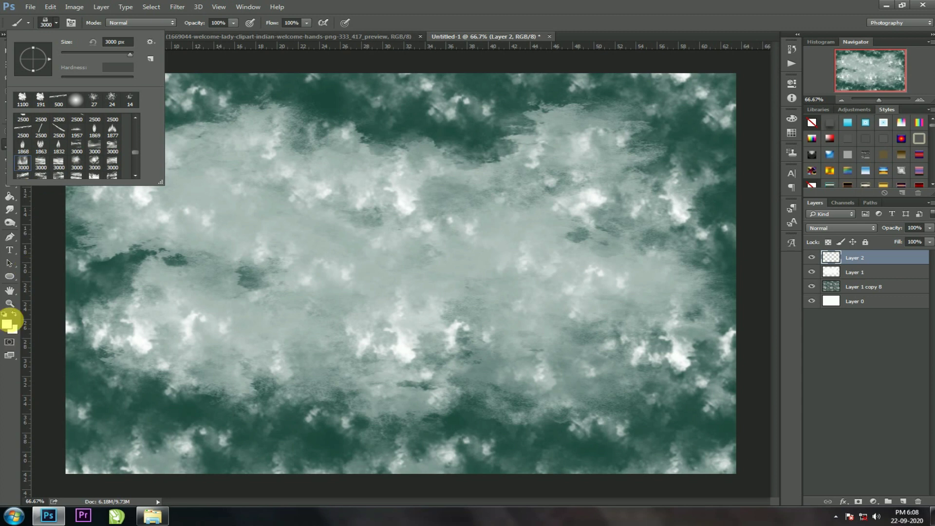
# Set the foreground colour to dark magenta #680343 and shrink the brush slightly.
pyautogui.click(7, 326)
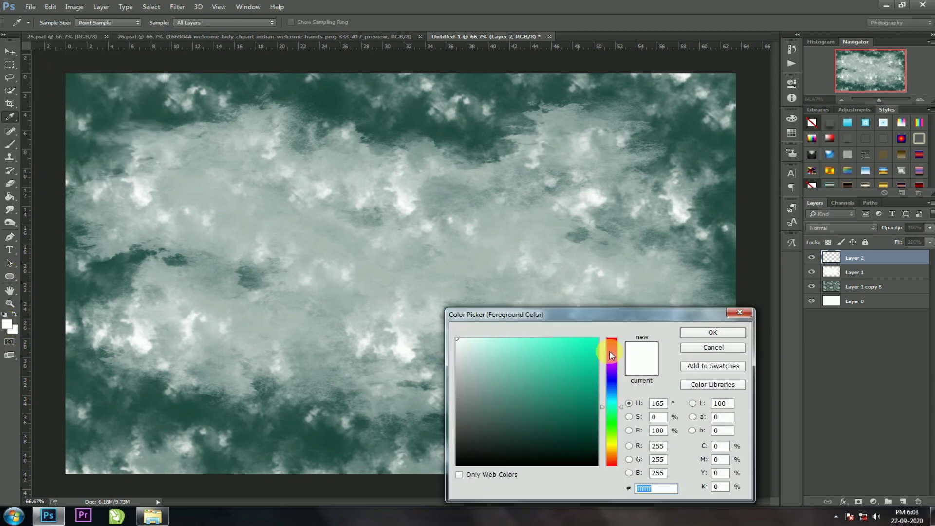
pyautogui.click(610, 353)
pyautogui.moveTo(580, 369); pyautogui.dragTo(600, 412)
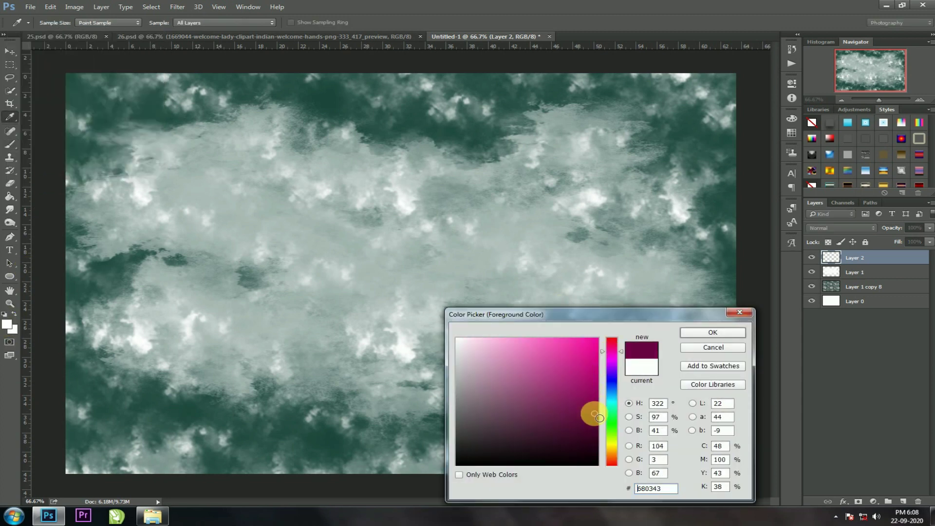
pyautogui.click(611, 355)
pyautogui.click(697, 335)
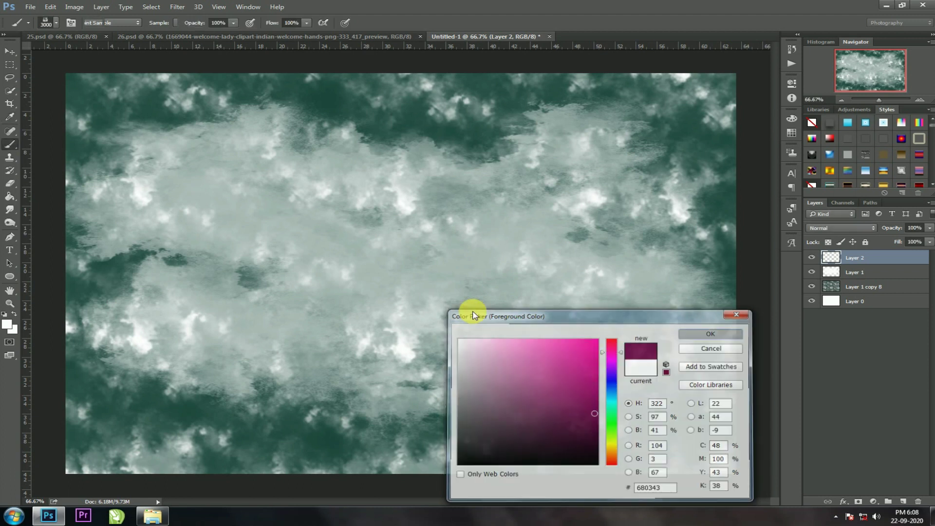
pyautogui.press('[')
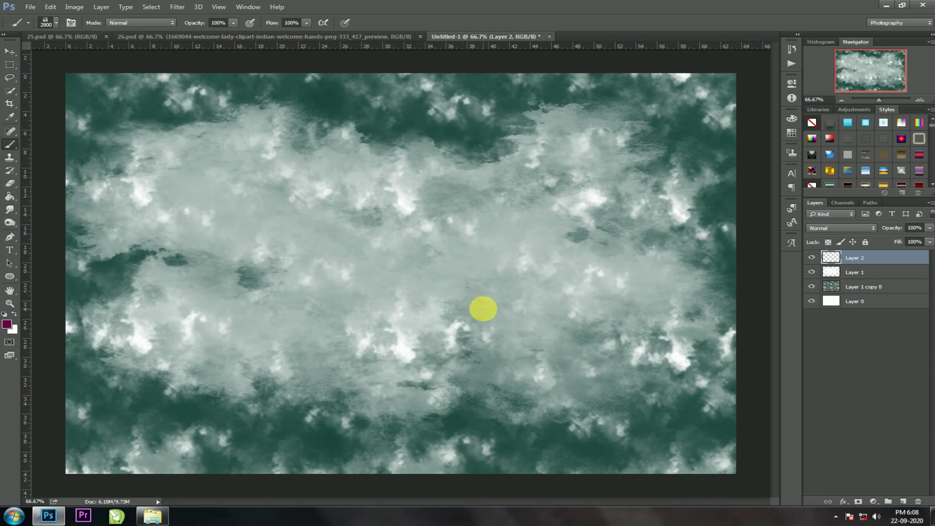
# Paint a magenta cloud on Layer 2 and stretch it to about 188% width and 125% height.
pyautogui.click(414, 258)
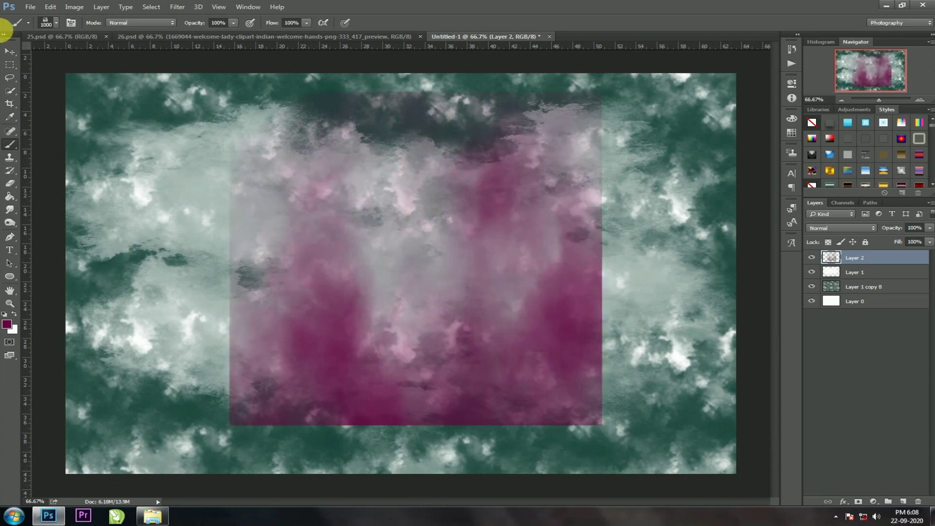
pyautogui.click(8, 54)
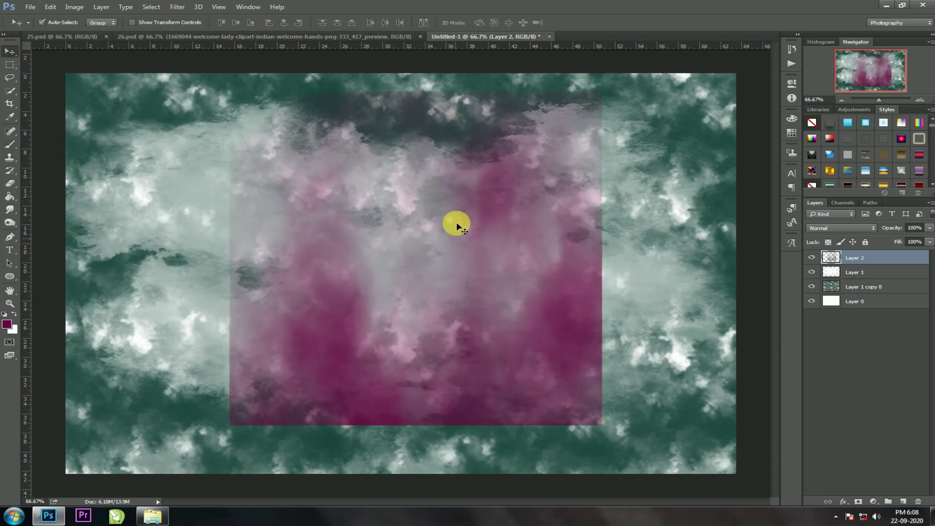
pyautogui.hotkey('ctrl', 't')
pyautogui.moveTo(603, 259); pyautogui.dragTo(757, 254)
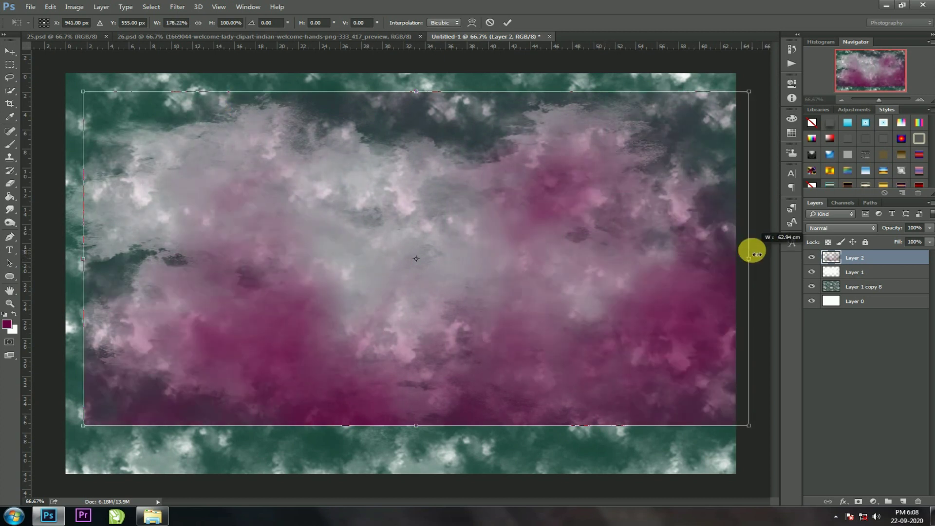
pyautogui.moveTo(208, 276); pyautogui.dragTo(187, 276)
pyautogui.moveTo(394, 426)
pyautogui.mouseDown()
pyautogui.moveTo(404, 490)
pyautogui.moveTo(406, 476)
pyautogui.mouseUp()
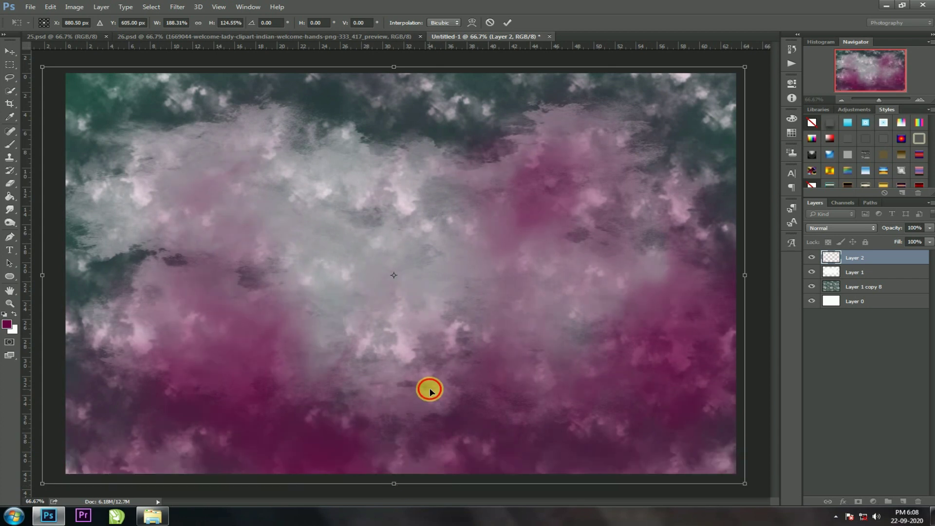
pyautogui.doubleClick(423, 388)
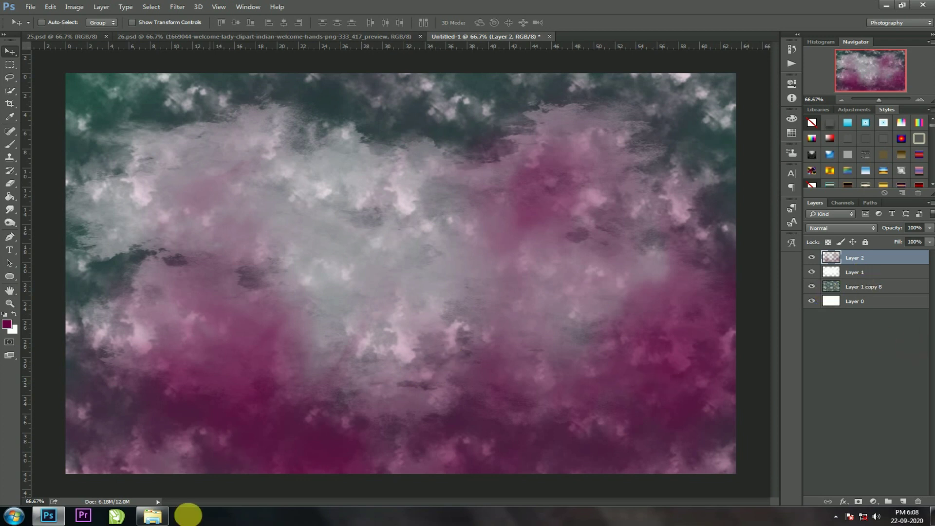
# Drag the atmosphere-clouds-daylight photo from D:\background in Explorer onto the Photoshop canvas.
pyautogui.click(159, 517)
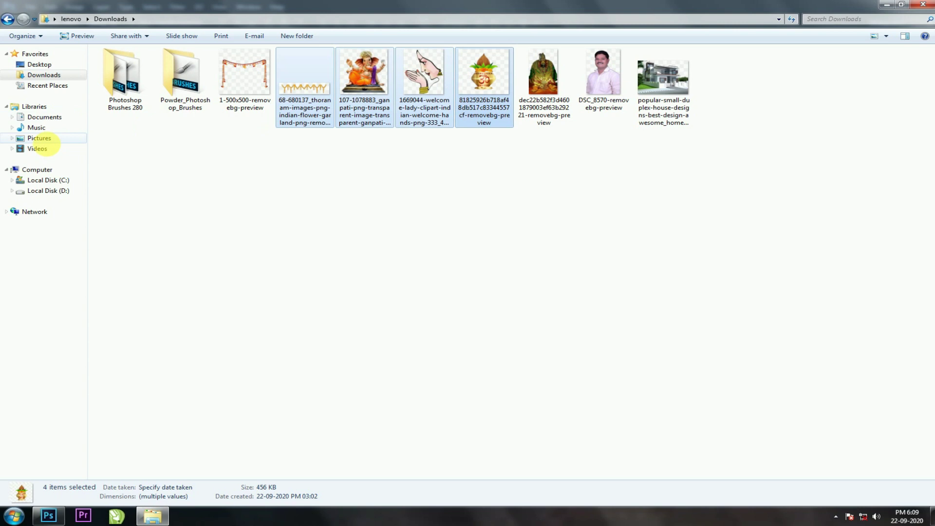
pyautogui.click(51, 190)
pyautogui.doubleClick(185, 83)
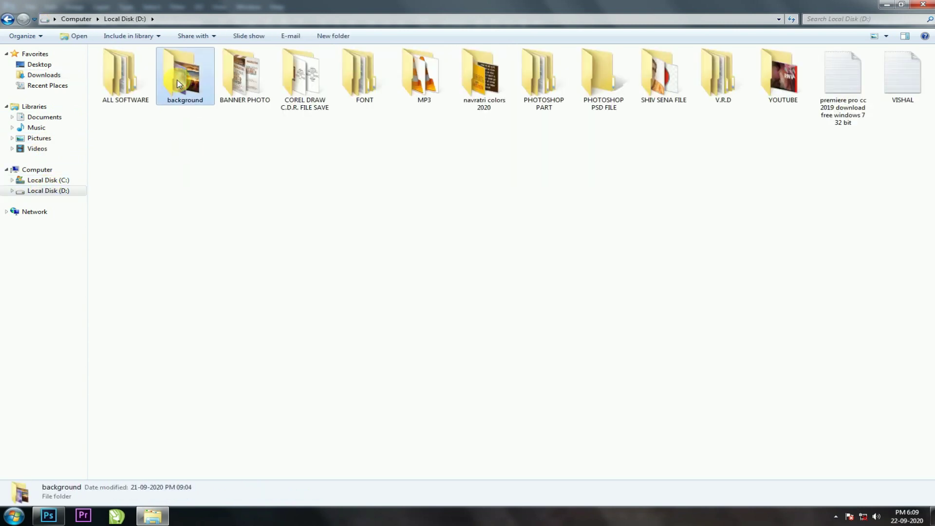
pyautogui.moveTo(656, 109)
pyautogui.mouseDown()
pyautogui.moveTo(51, 523)
pyautogui.moveTo(438, 245)
pyautogui.moveTo(475, 265)
pyautogui.mouseUp()
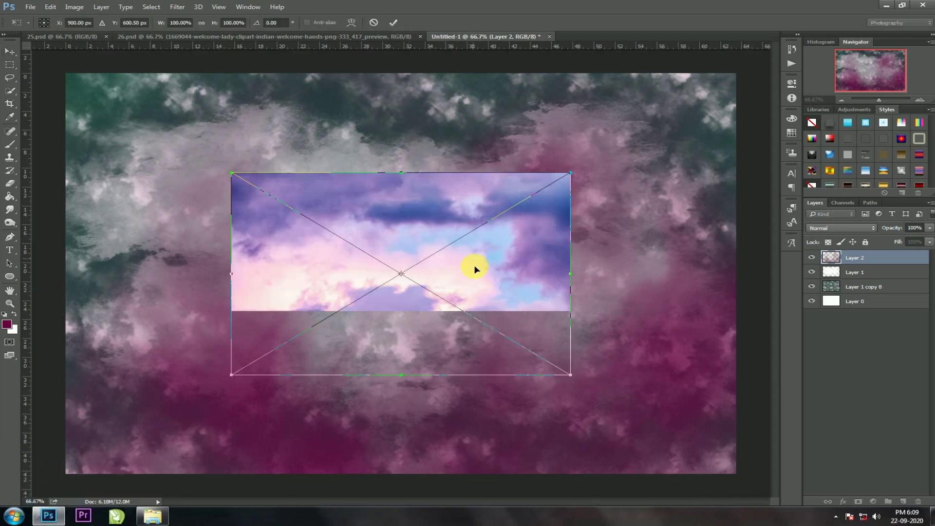
# Scale the sky photo to fill the canvas, commit it, and set its blend mode to Multiply.
pyautogui.moveTo(570, 375)
pyautogui.mouseDown()
pyautogui.moveTo(753, 470)
pyautogui.moveTo(748, 463)
pyautogui.mouseUp()
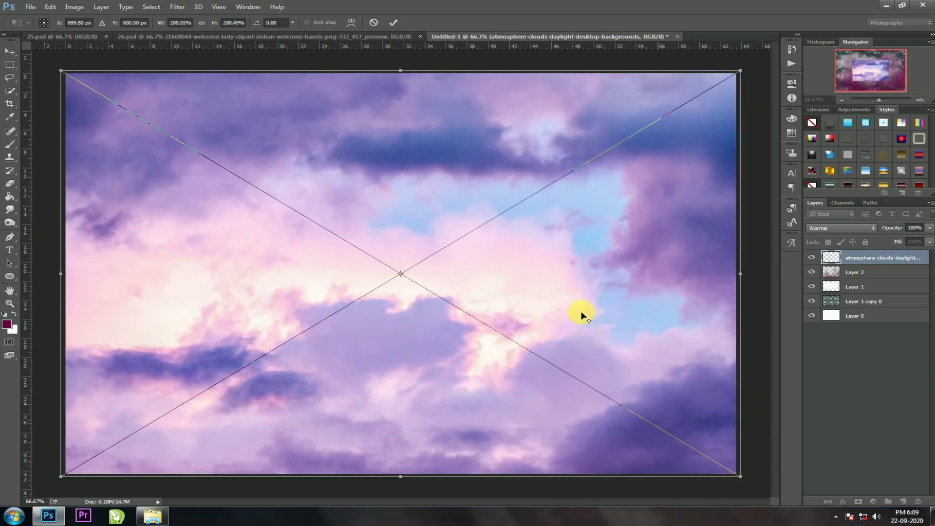
pyautogui.press('Return')
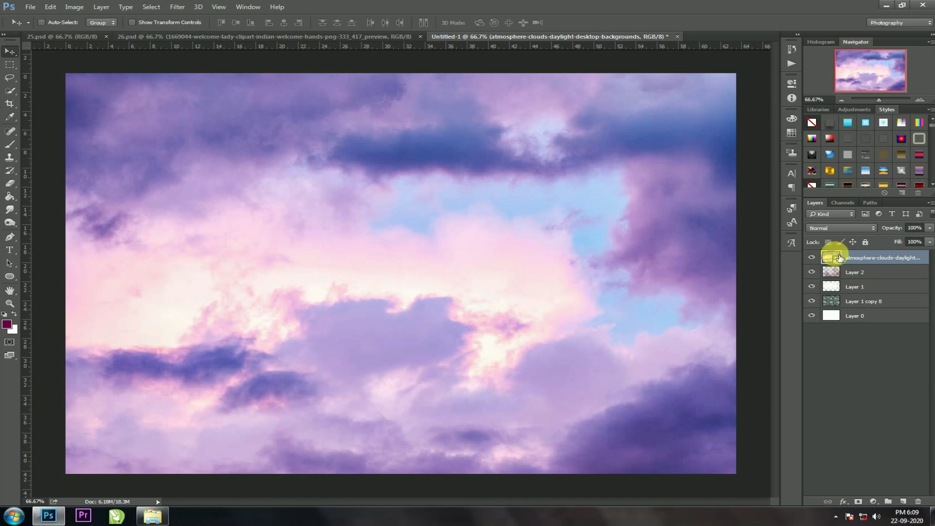
pyautogui.click(840, 233)
pyautogui.press('Down')
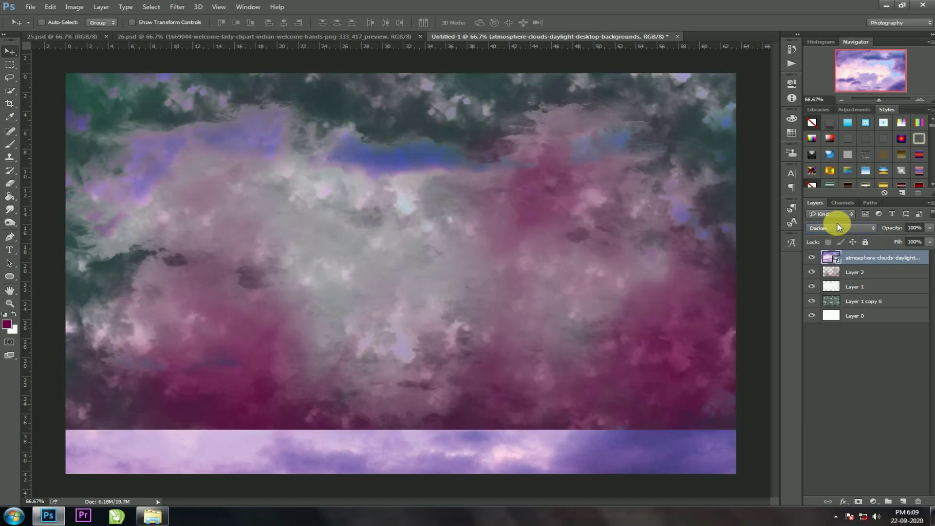
pyautogui.press('Down')
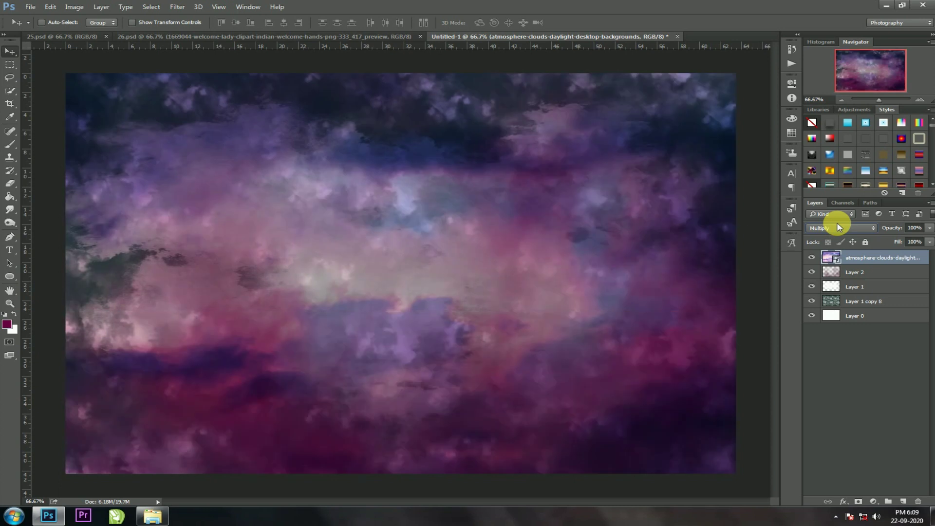
pyautogui.press('Down')
pyautogui.press('Up')
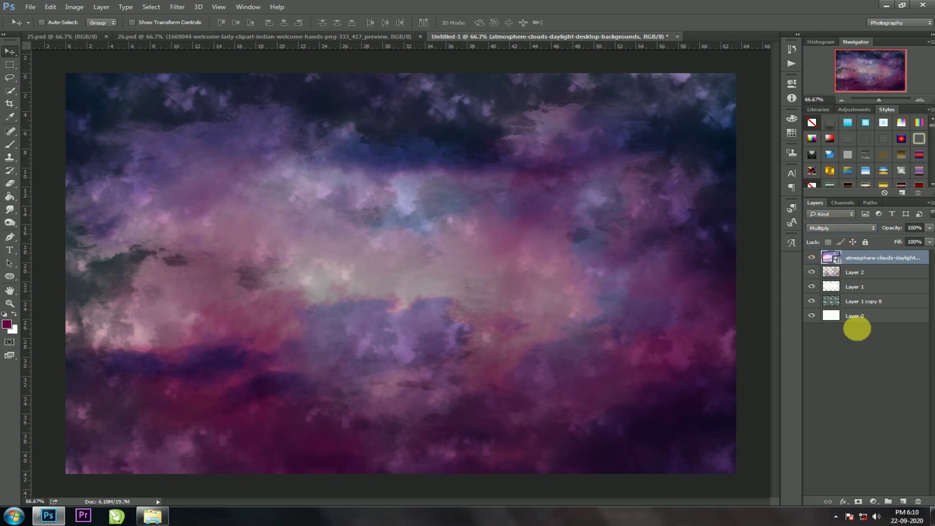
# Add a Color Lookup adjustment layer with the Candlelight.CUBE 3D LUT, tinting the sky dark brown.
pyautogui.click(874, 502)
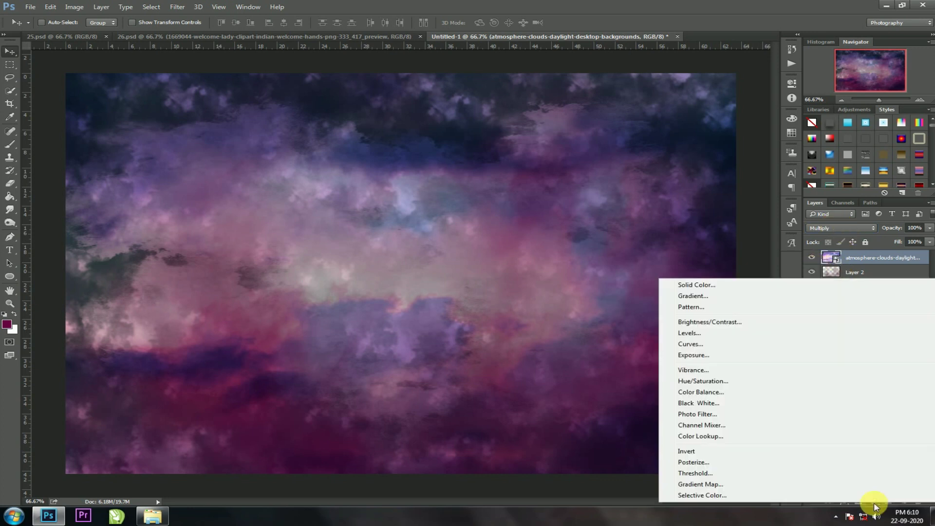
pyautogui.click(690, 436)
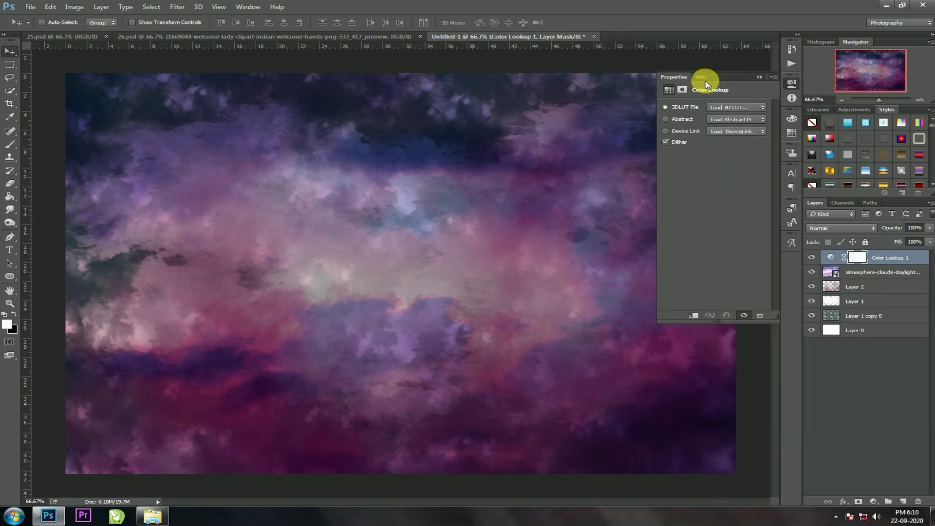
pyautogui.click(737, 107)
pyautogui.press('Down')
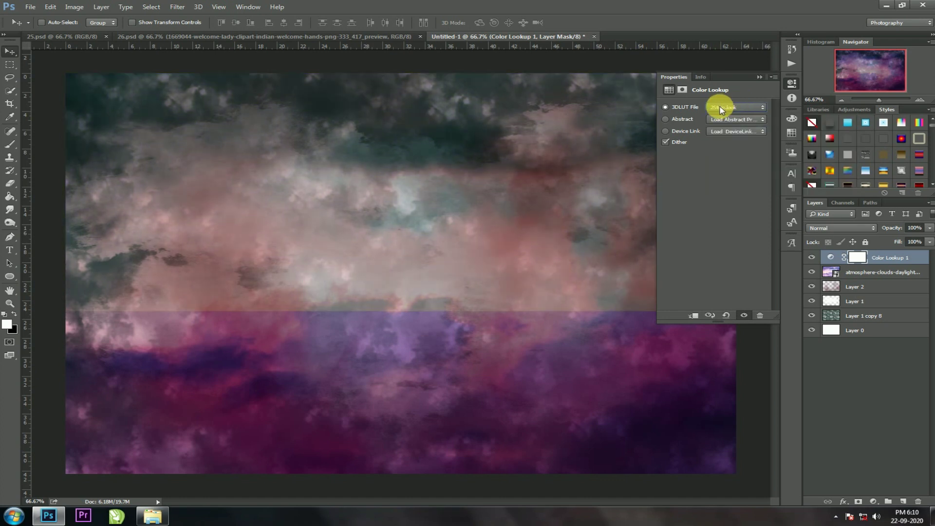
pyautogui.press('Down')
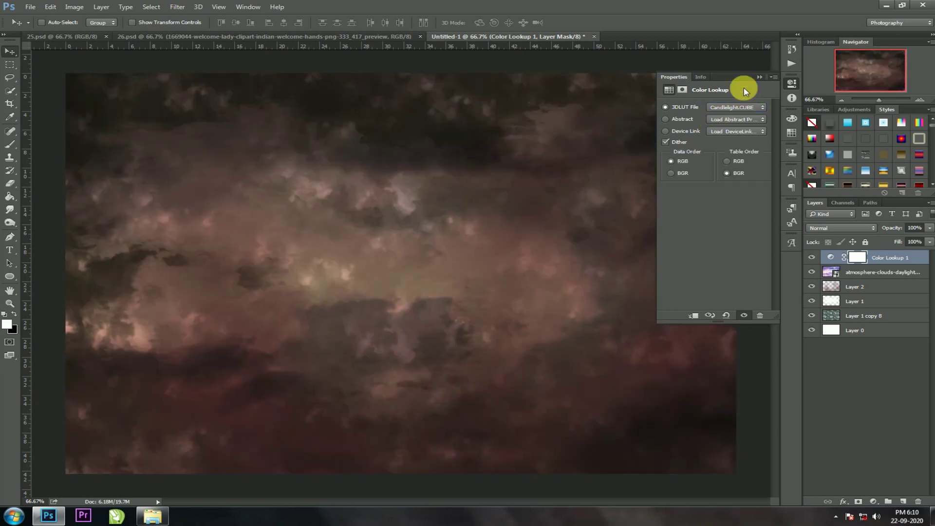
pyautogui.click(761, 75)
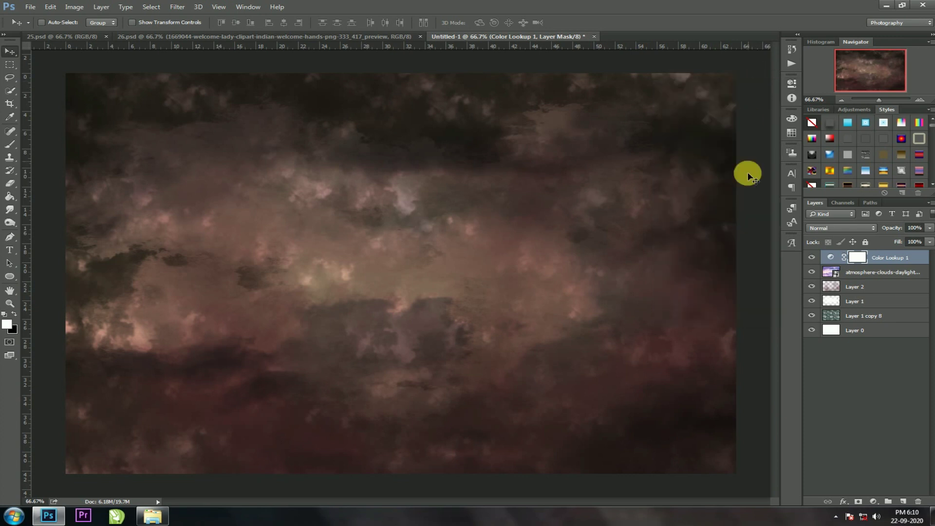
# Add empty Layer 3 and load the large 3000 px cloud brush preset.
pyautogui.click(904, 502)
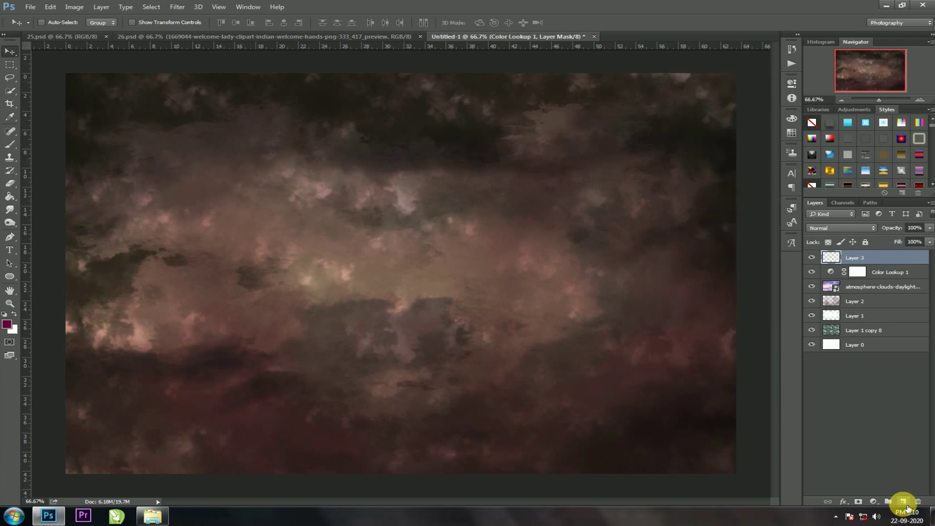
pyautogui.click(10, 145)
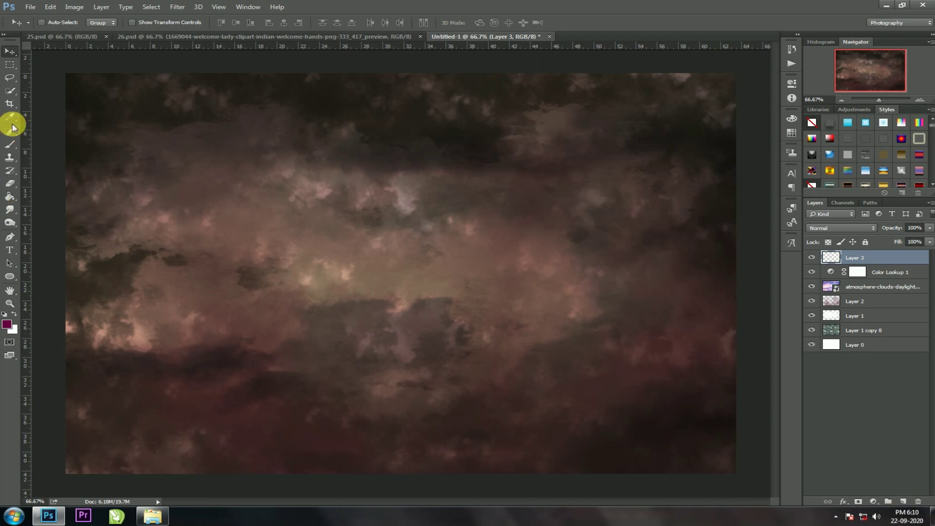
pyautogui.click(49, 22)
pyautogui.scroll(-1, 93, 142)
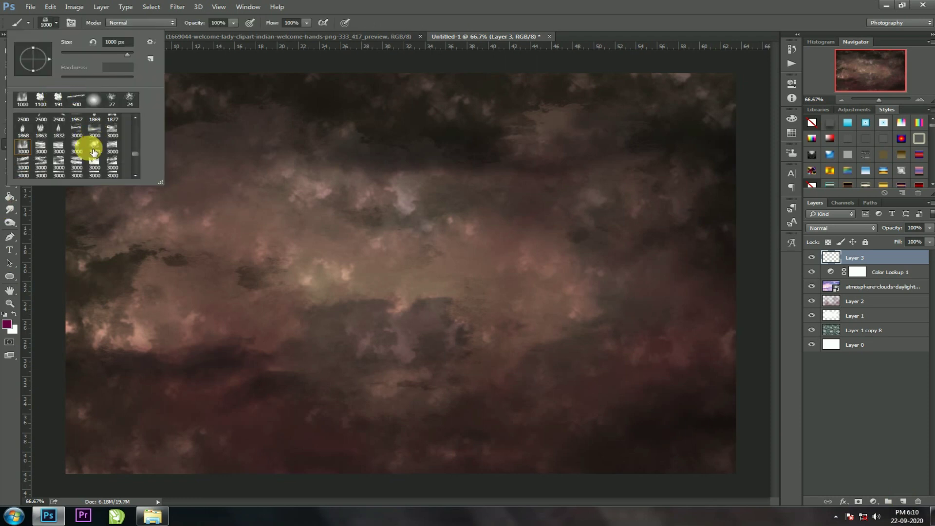
pyautogui.scroll(-1, 81, 147)
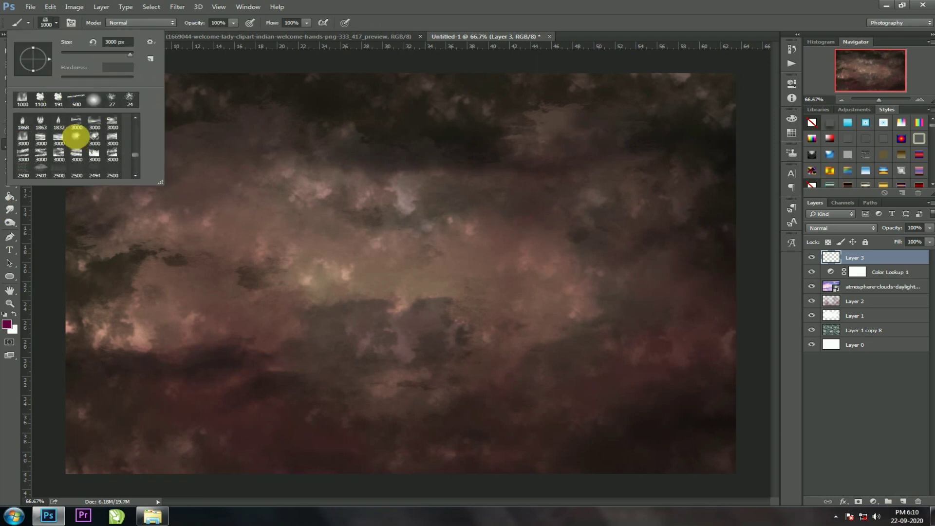
pyautogui.click(78, 141)
# Set the foreground colour to white and shrink the cloud brush to about 1400 px.
pyautogui.click(8, 325)
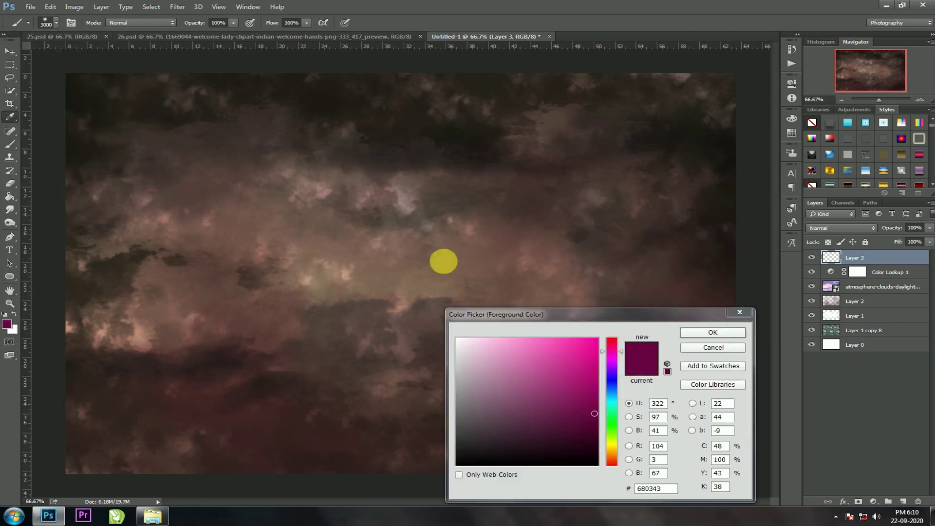
pyautogui.click(467, 339)
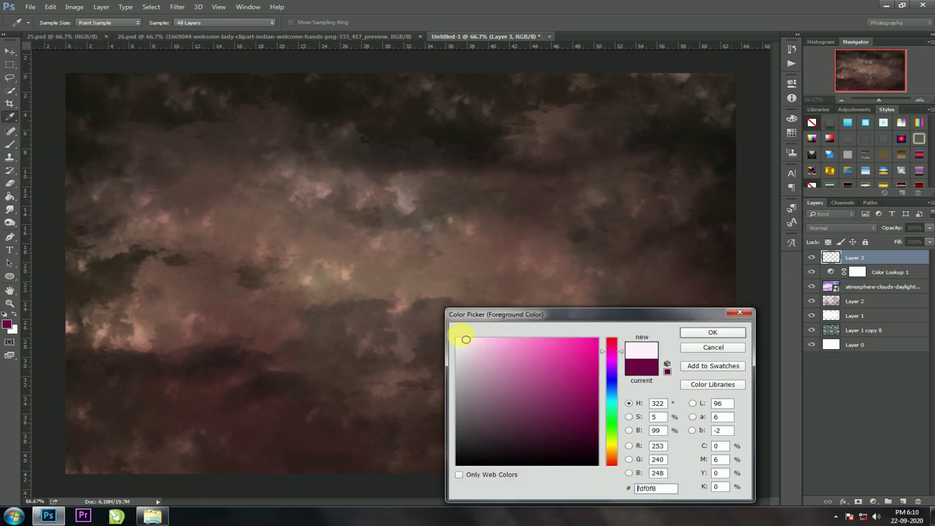
pyautogui.click(712, 332)
pyautogui.press('[')
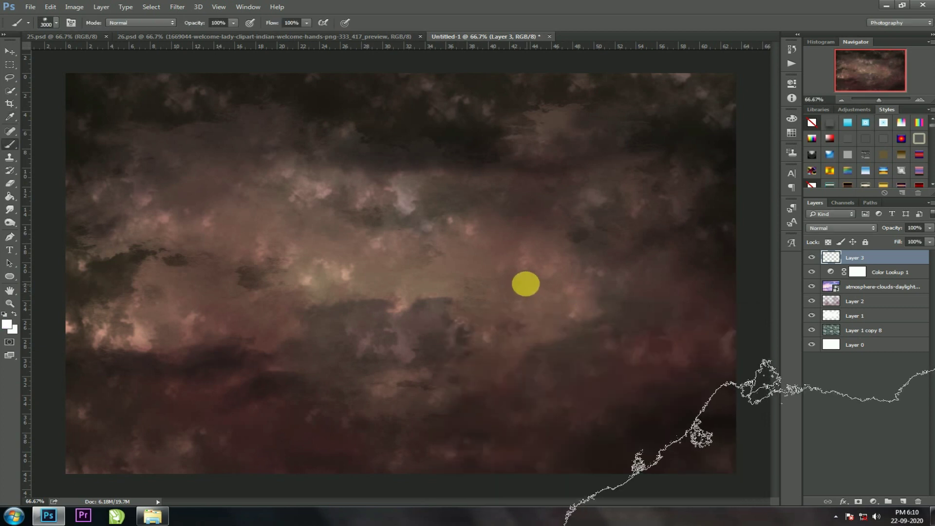
pyautogui.press('[')
pyautogui.press('[')
pyautogui.press('[')
pyautogui.press('[')
pyautogui.press('[')
pyautogui.press('[')
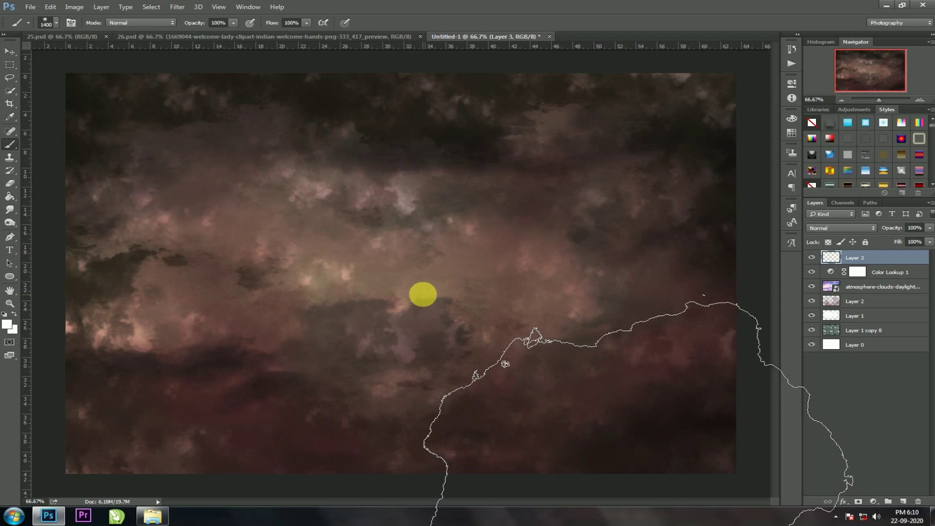
# Paint a soft white glow in the canvas centre and stretch it across the full width.
pyautogui.moveTo(419, 294); pyautogui.dragTo(403, 284)
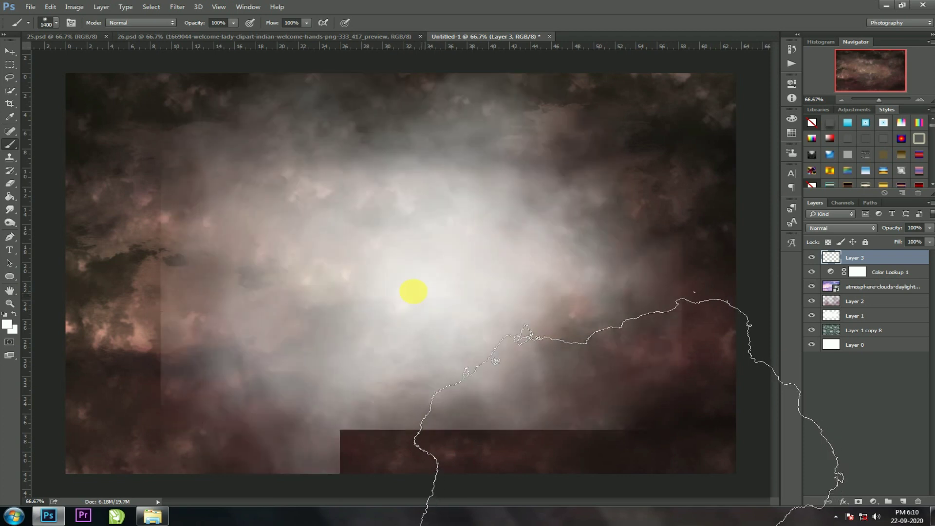
pyautogui.click(8, 62)
pyautogui.hotkey('ctrl', 't')
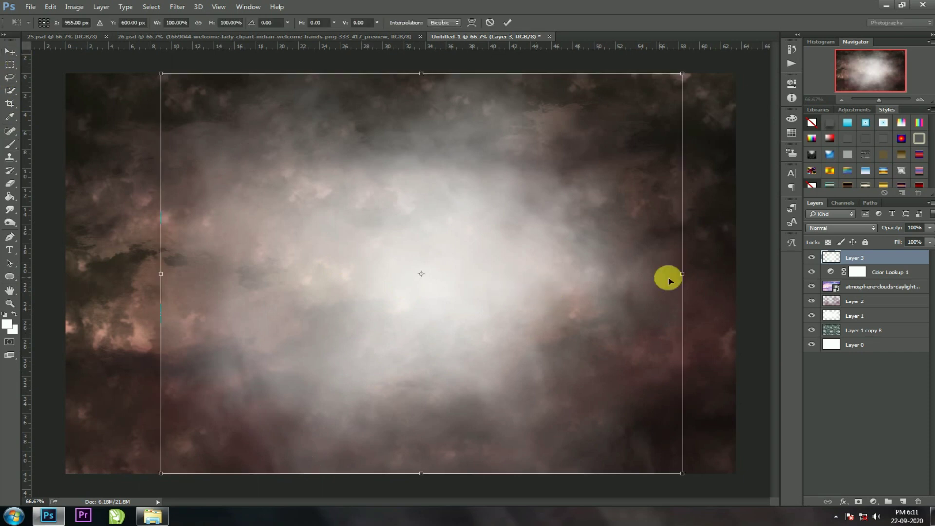
pyautogui.moveTo(682, 273); pyautogui.dragTo(741, 273)
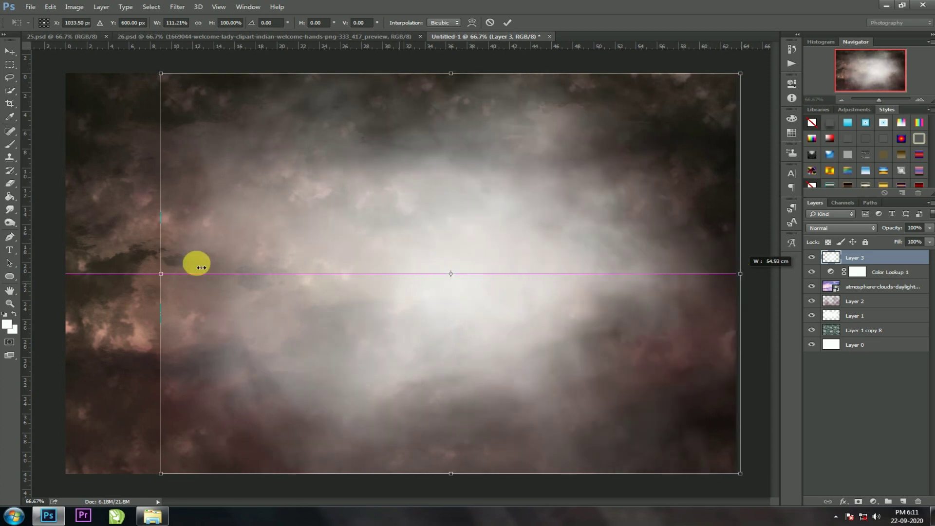
pyautogui.moveTo(160, 274); pyautogui.dragTo(49, 280)
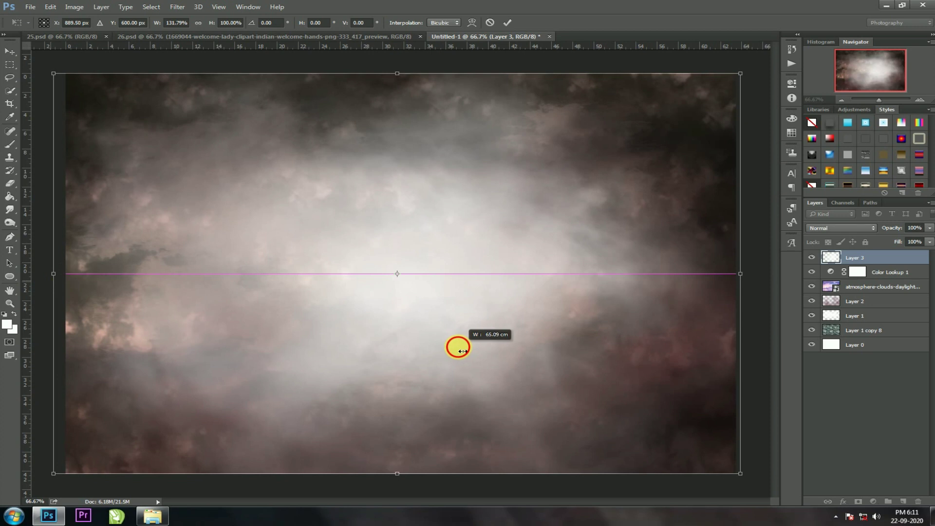
pyautogui.press('Return')
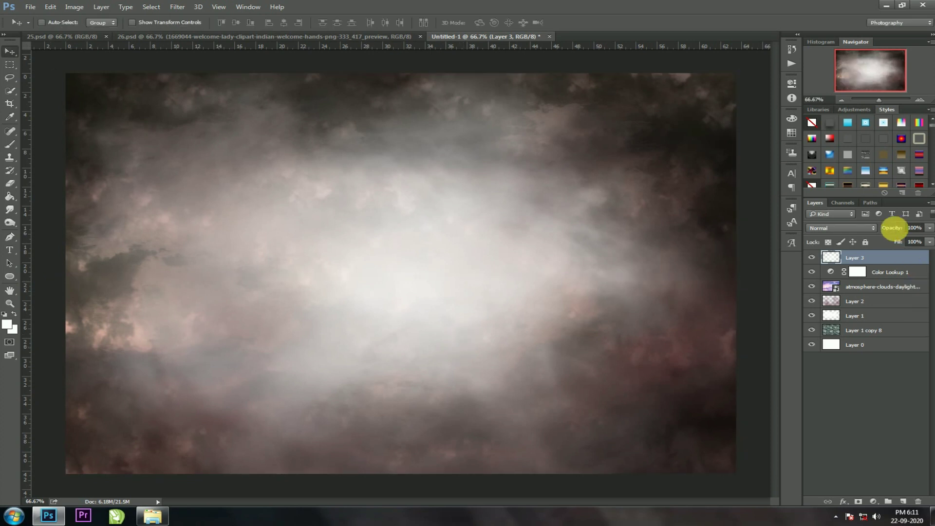
# Lower the glow layer's opacity to 69%.
pyautogui.moveTo(897, 233); pyautogui.dragTo(890, 239)
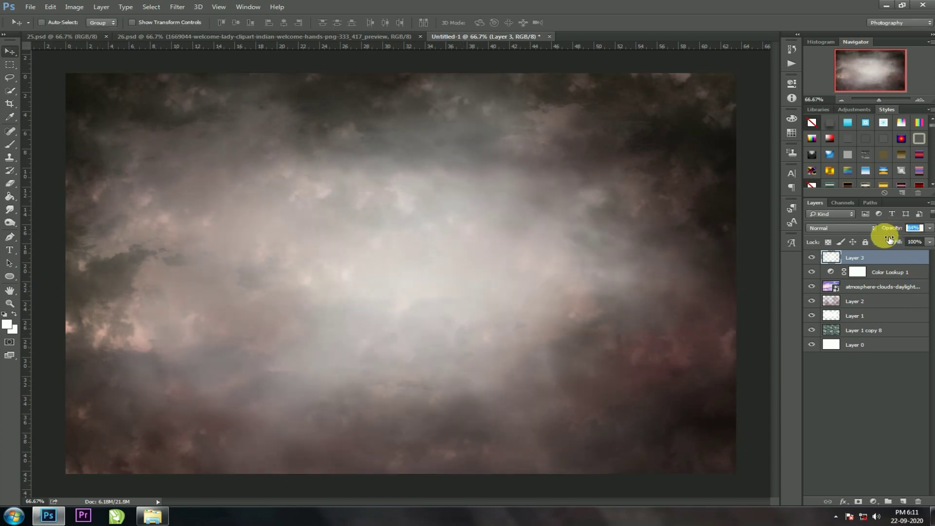
pyautogui.moveTo(886, 240); pyautogui.dragTo(881, 244)
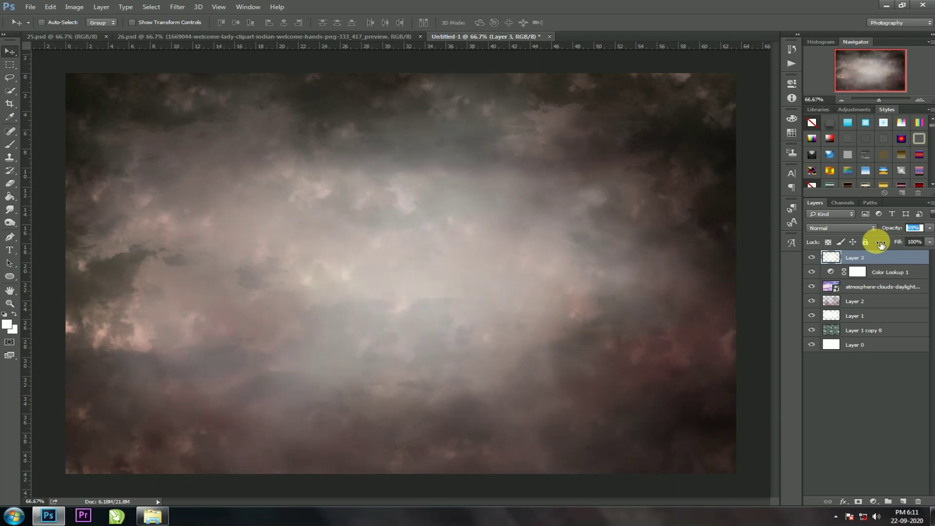
pyautogui.click(10, 50)
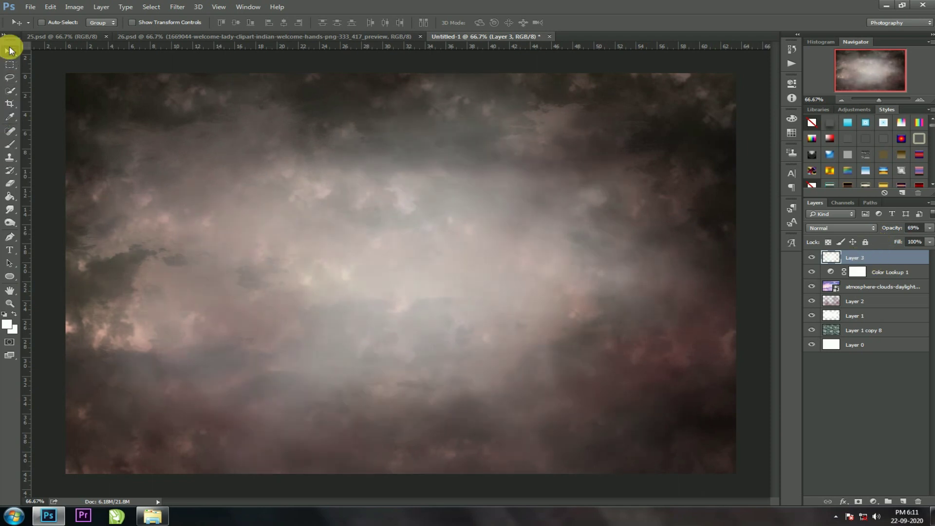
# Drag the popular-small-duplex house image from Downloads onto the invitation canvas.
pyautogui.click(152, 516)
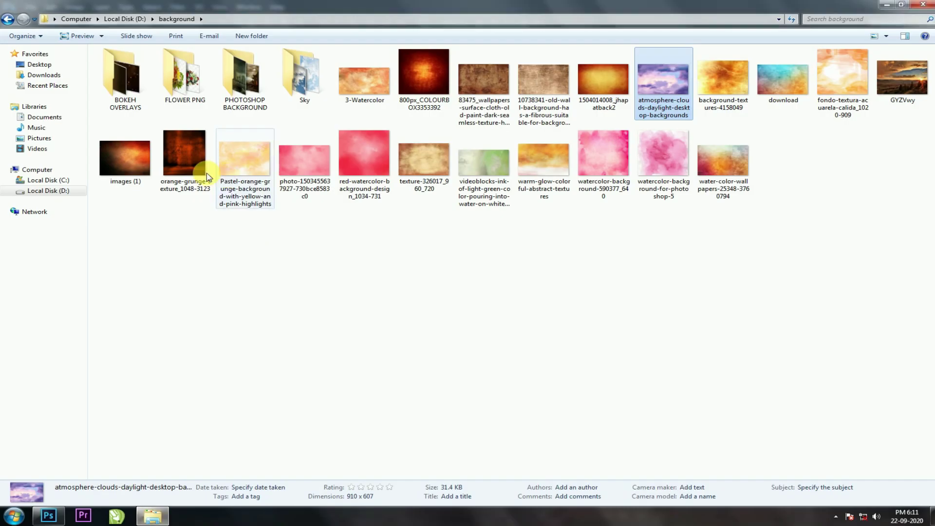
pyautogui.click(36, 64)
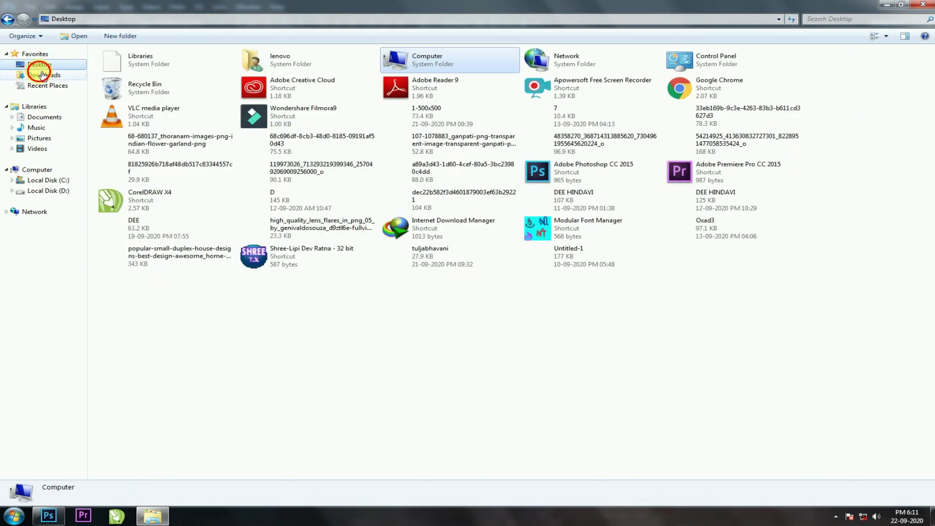
pyautogui.click(43, 75)
pyautogui.moveTo(664, 80)
pyautogui.mouseDown()
pyautogui.moveTo(355, 314)
pyautogui.moveTo(342, 287)
pyautogui.mouseUp()
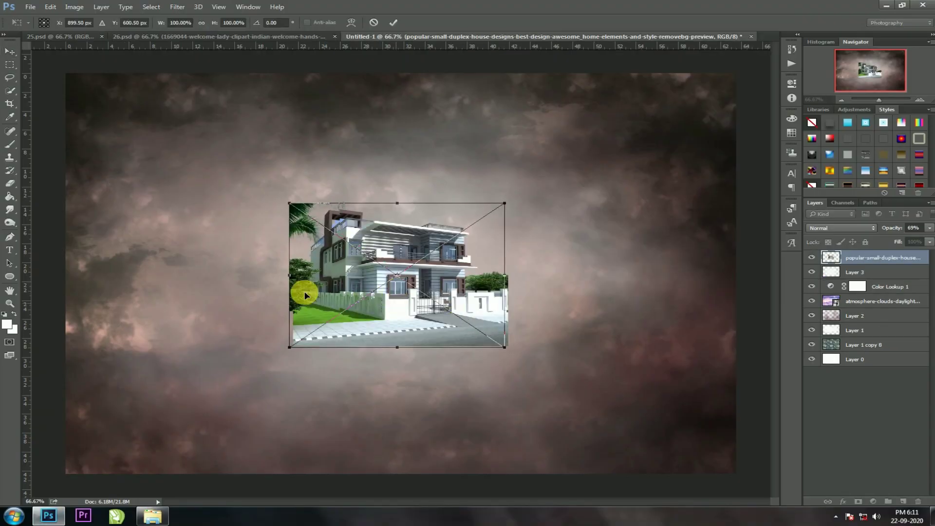
# Enlarge the duplex house to about 250% and place it filling the canvas's lower-left area.
pyautogui.moveTo(276, 282); pyautogui.dragTo(268, 281)
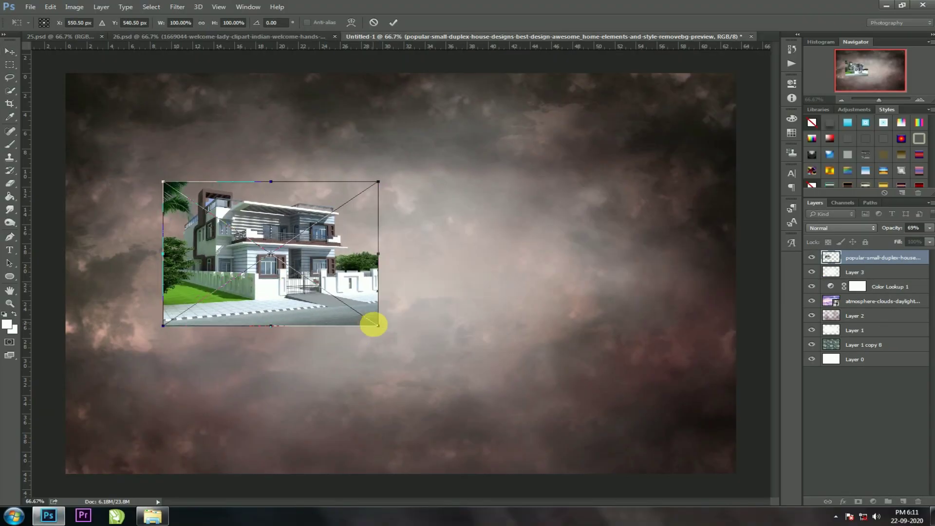
pyautogui.moveTo(403, 342)
pyautogui.mouseDown()
pyautogui.moveTo(484, 390)
pyautogui.moveTo(476, 382)
pyautogui.mouseUp()
pyautogui.press('Return')
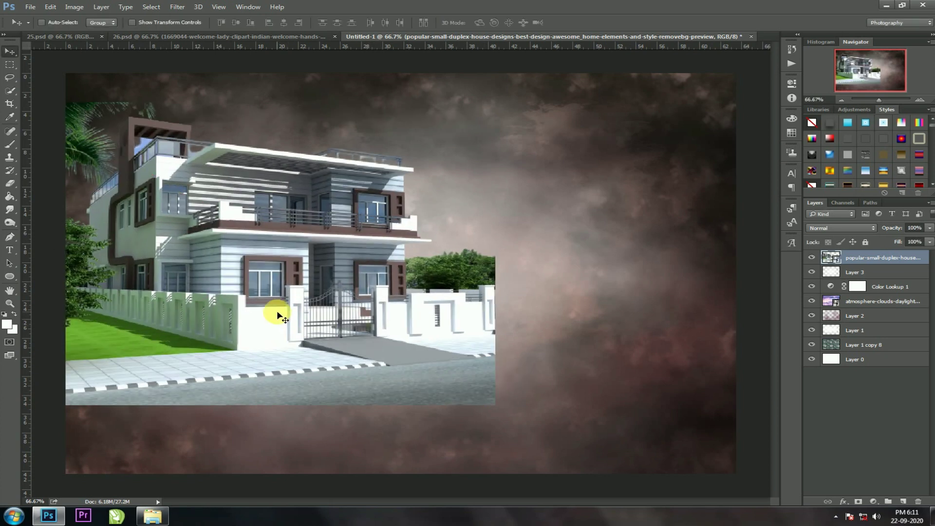
pyautogui.moveTo(272, 347)
pyautogui.mouseDown()
pyautogui.moveTo(261, 389)
pyautogui.moveTo(259, 373)
pyautogui.mouseUp()
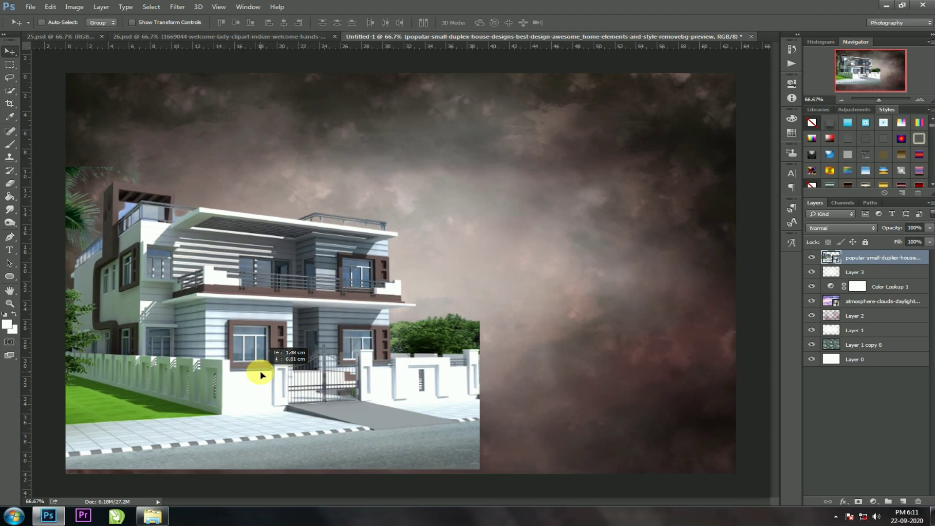
pyautogui.hotkey('ctrl', 't')
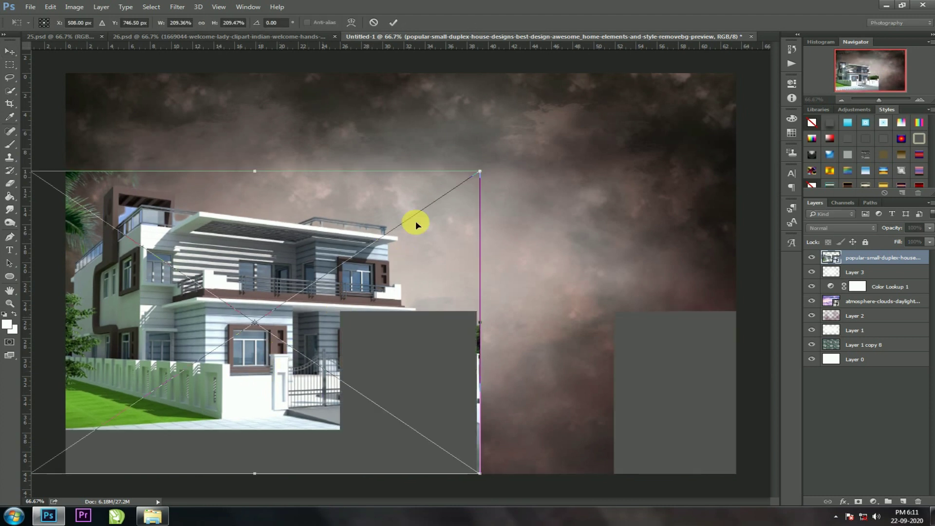
pyautogui.moveTo(482, 171); pyautogui.dragTo(523, 141)
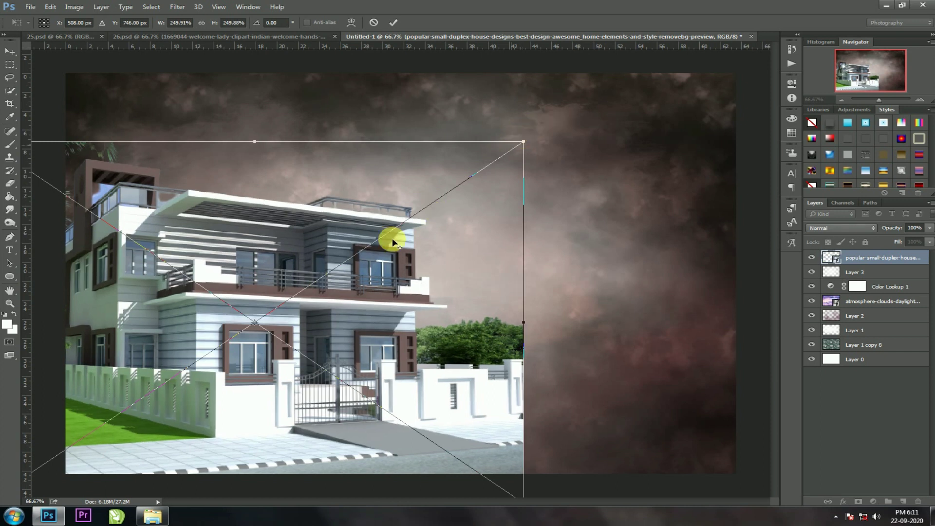
pyautogui.press('Return')
pyautogui.moveTo(276, 247); pyautogui.dragTo(283, 230)
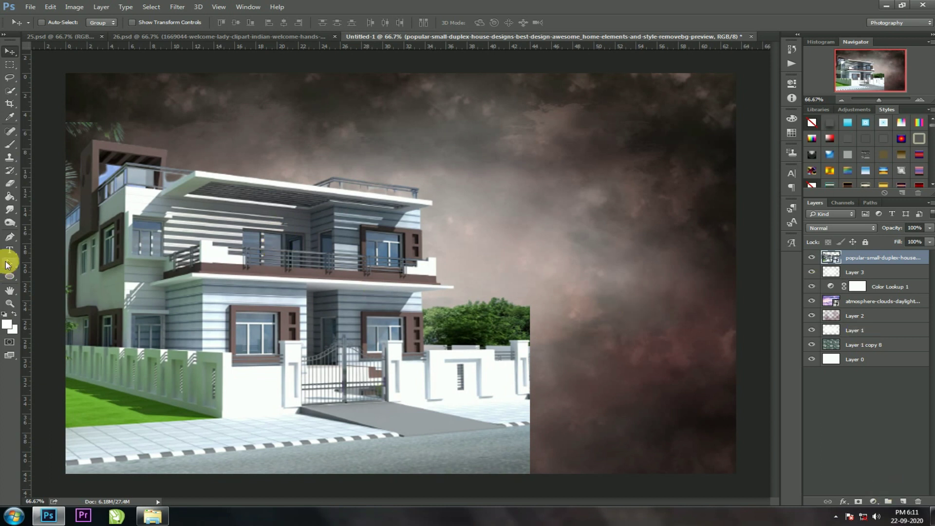
# Set up the Eraser with a soft 800 px brush and rasterize the house layer.
pyautogui.click(8, 186)
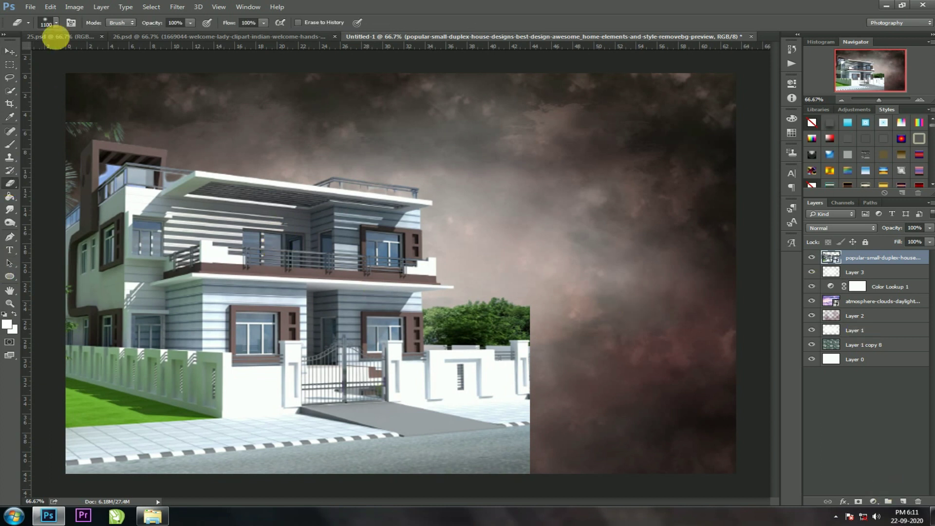
pyautogui.click(55, 27)
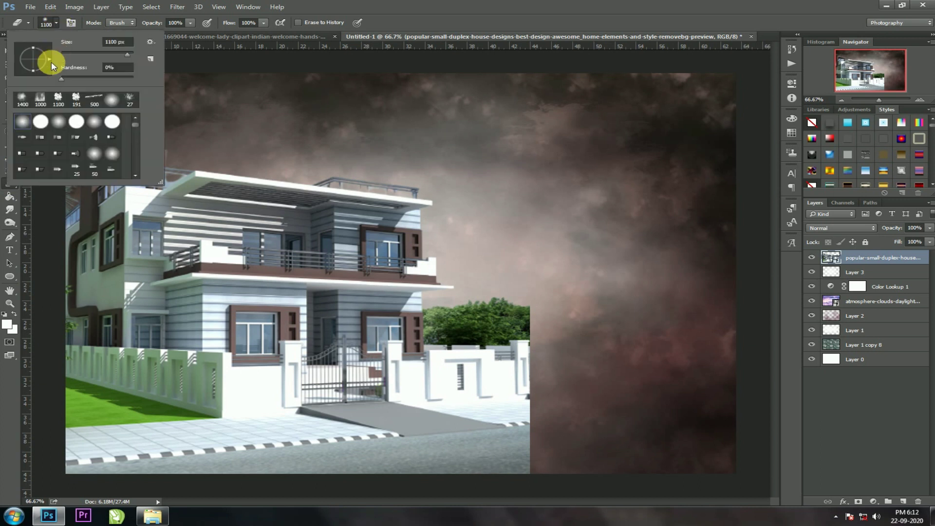
pyautogui.click(438, 203)
pyautogui.press('Escape')
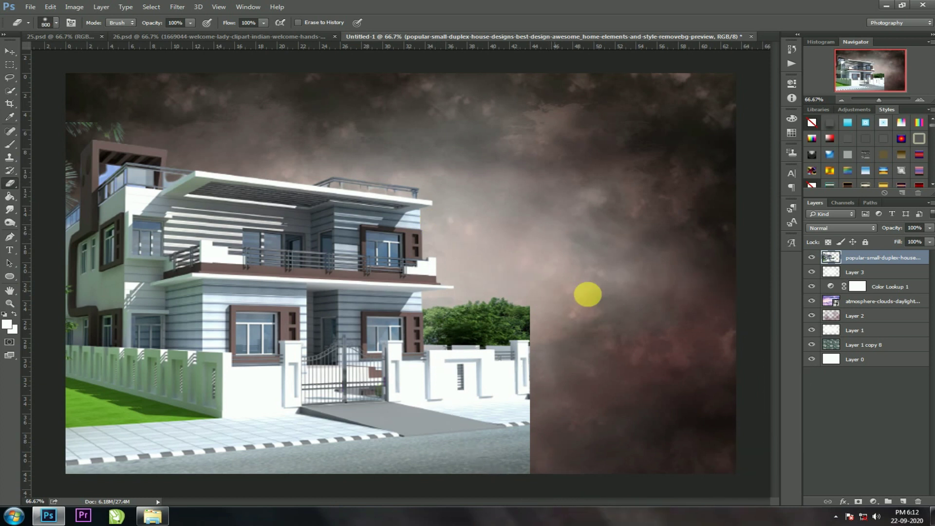
# Softly erase the house's right side, lower-right road and bottom edge into the clouds.
pyautogui.moveTo(590, 339); pyautogui.dragTo(629, 370)
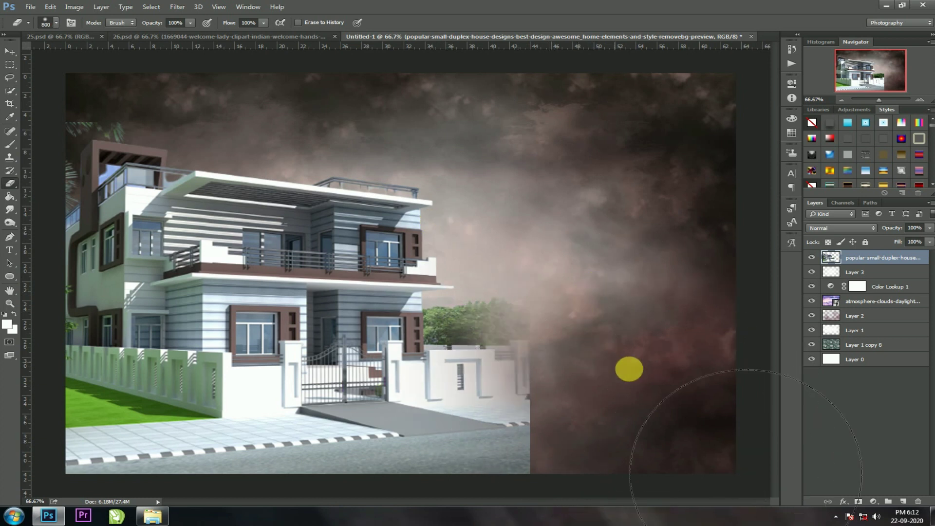
pyautogui.moveTo(650, 404); pyautogui.dragTo(627, 411)
pyautogui.moveTo(612, 453)
pyautogui.mouseDown()
pyautogui.moveTo(589, 444)
pyautogui.moveTo(595, 437)
pyautogui.mouseUp()
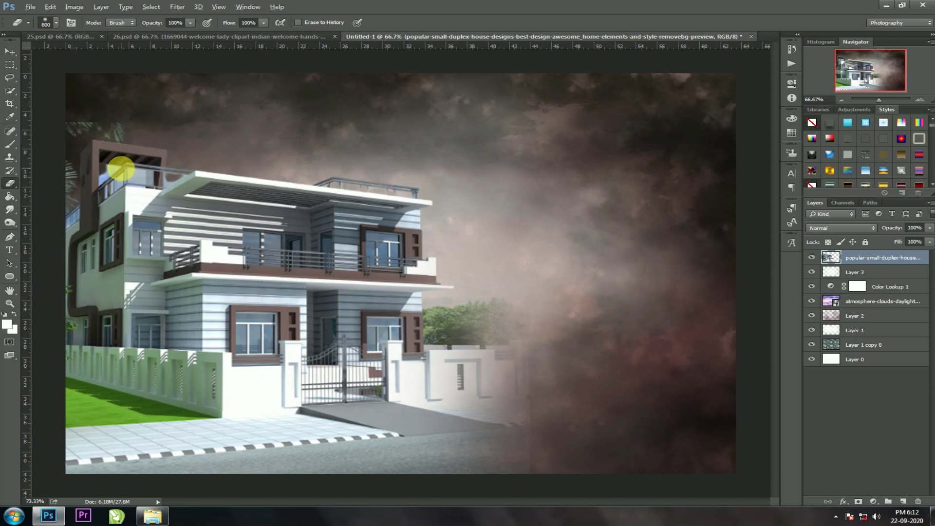
pyautogui.hotkey('ctrl', '-')
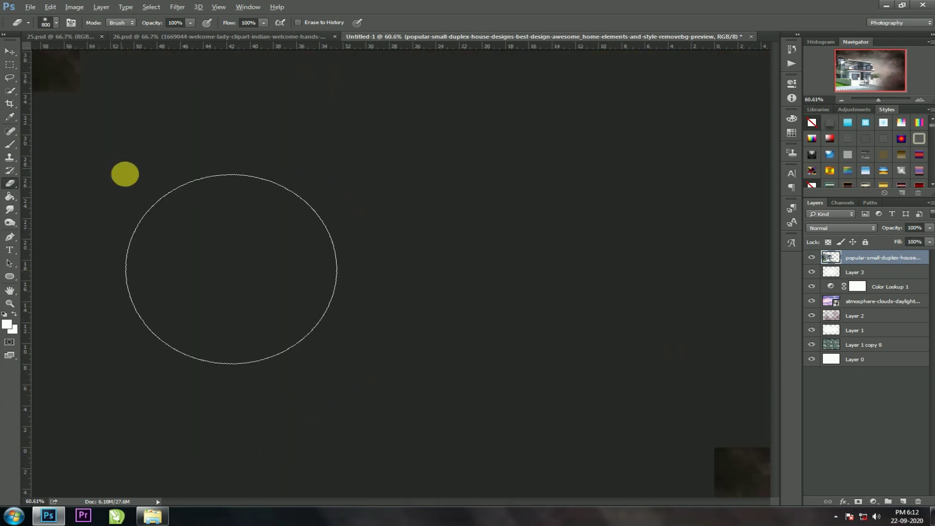
pyautogui.hotkey('ctrl', '-')
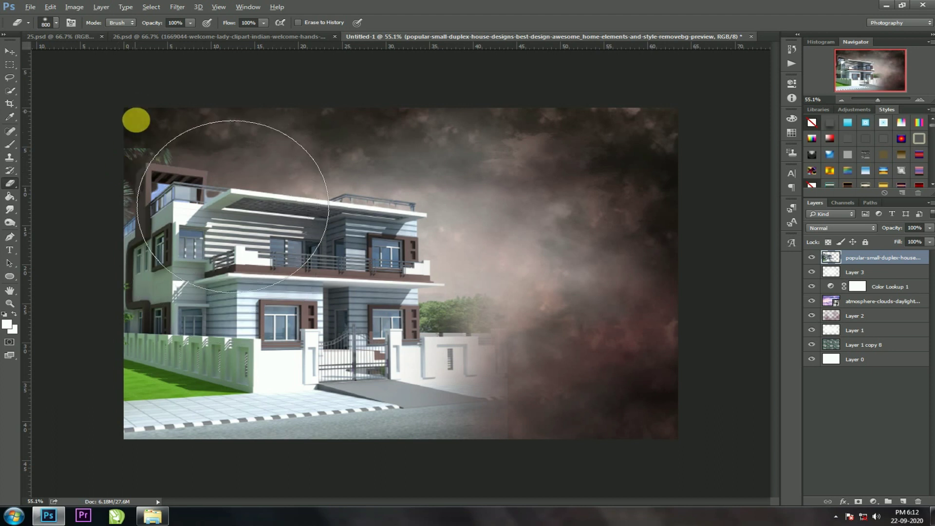
pyautogui.hotkey('ctrl', '-')
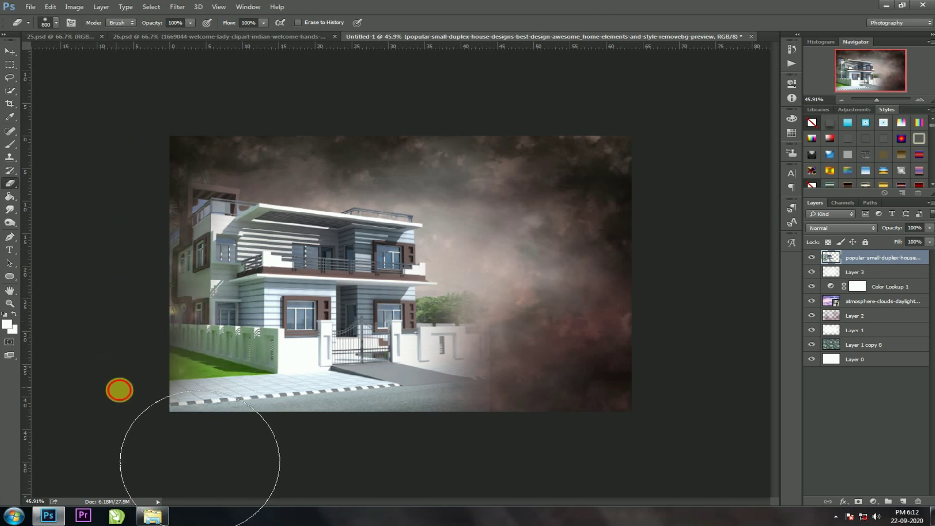
pyautogui.moveTo(152, 426)
pyautogui.mouseDown()
pyautogui.moveTo(194, 438)
pyautogui.moveTo(551, 421)
pyautogui.mouseUp()
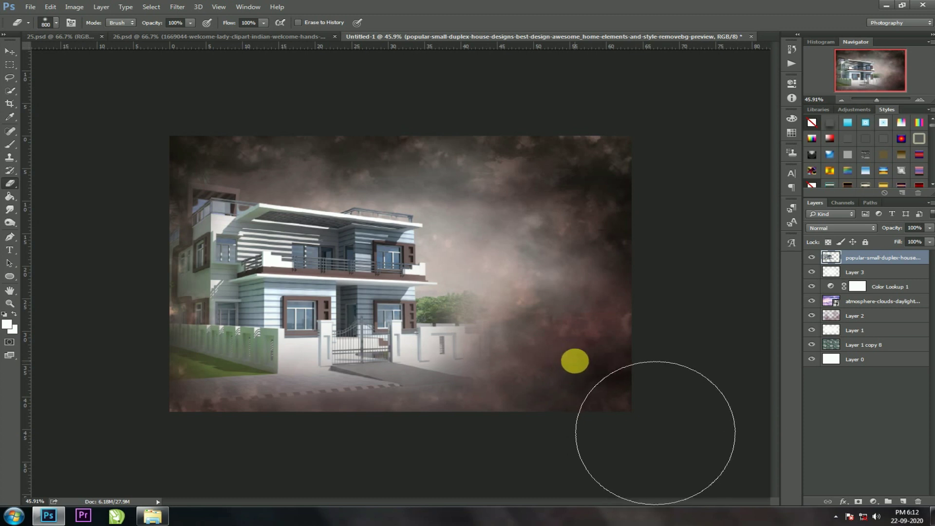
pyautogui.click(9, 52)
pyautogui.scroll(2, 390, 264)
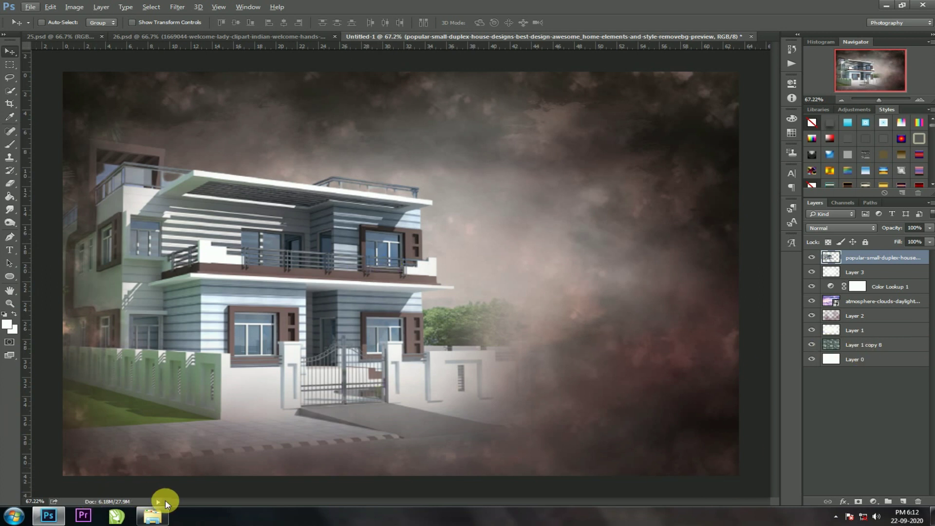
# Bring the thoran garland image in, shrink it to about 58%, and place it top-left.
pyautogui.click(153, 519)
pyautogui.moveTo(291, 102); pyautogui.dragTo(63, 515)
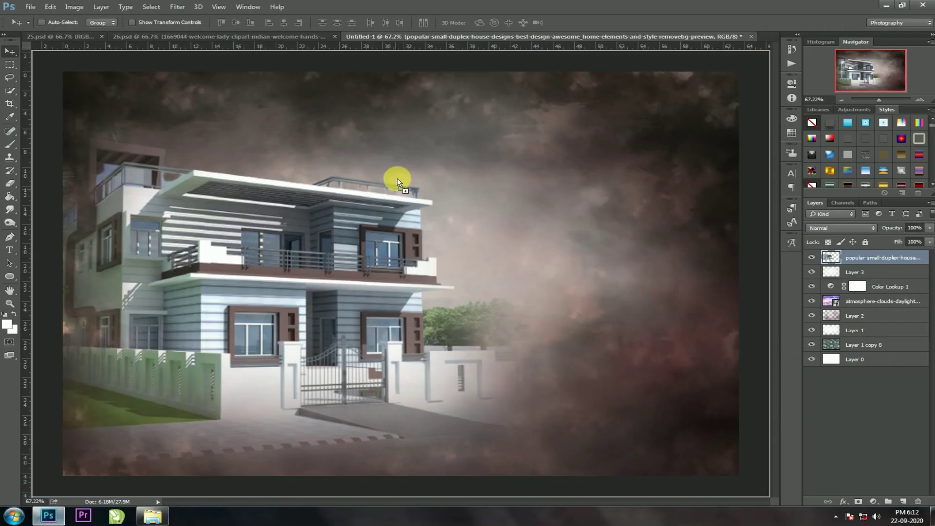
pyautogui.moveTo(64, 515); pyautogui.dragTo(398, 179)
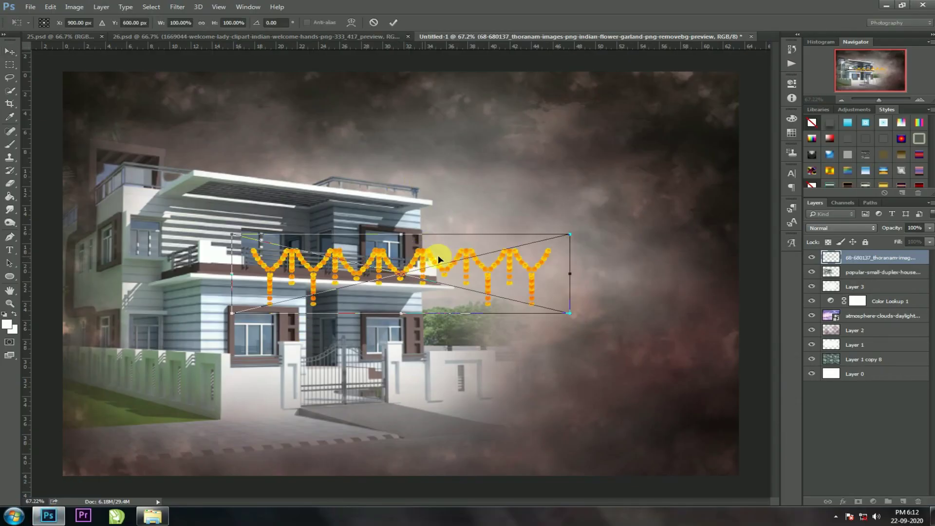
pyautogui.moveTo(570, 315); pyautogui.dragTo(501, 289)
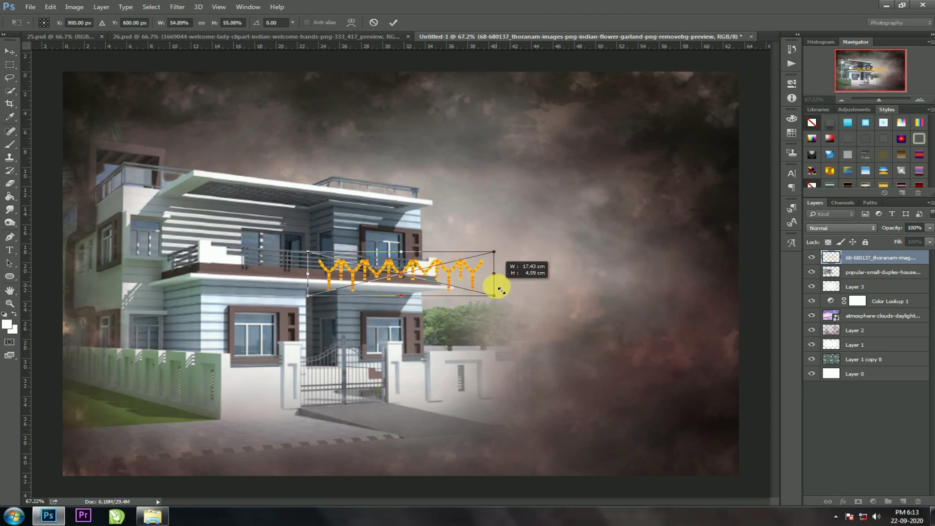
pyautogui.press('Return')
pyautogui.moveTo(411, 268)
pyautogui.mouseDown()
pyautogui.moveTo(126, 66)
pyautogui.moveTo(157, 88)
pyautogui.mouseUp()
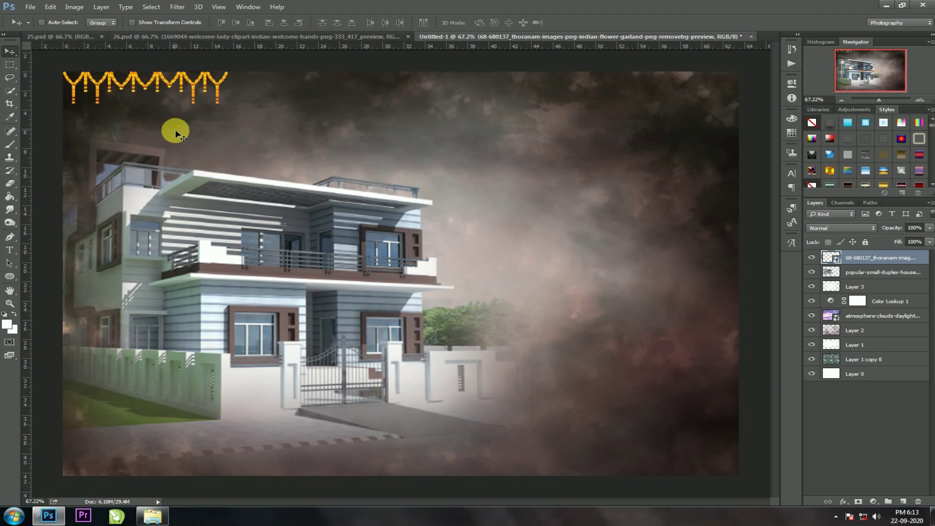
# Duplicate the garland rightward and stretch both copies across the full top edge.
pyautogui.moveTo(232, 83); pyautogui.dragTo(350, 80)
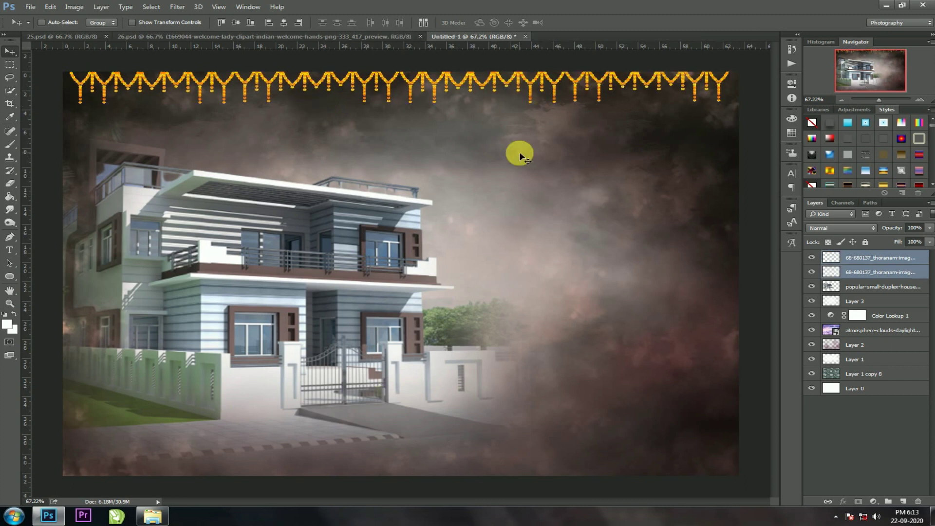
pyautogui.hotkey('ctrl', 't')
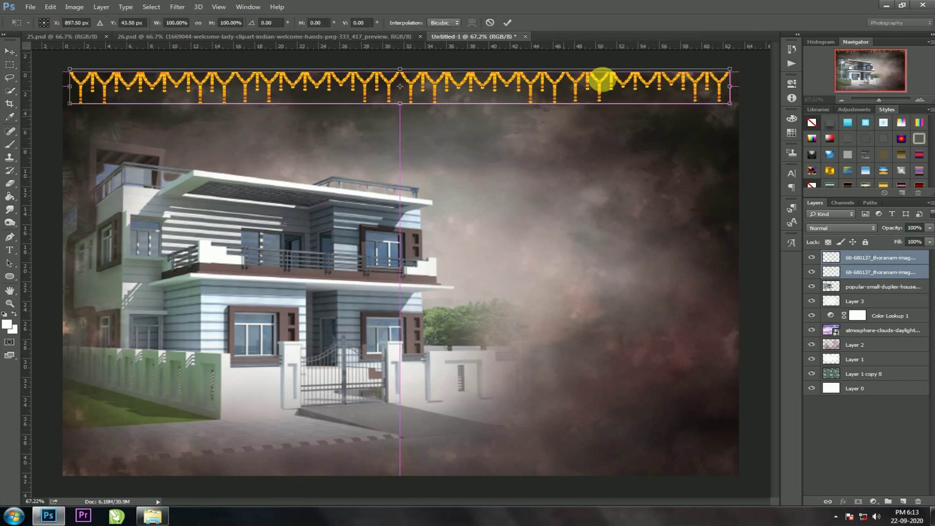
pyautogui.moveTo(739, 113); pyautogui.dragTo(741, 117)
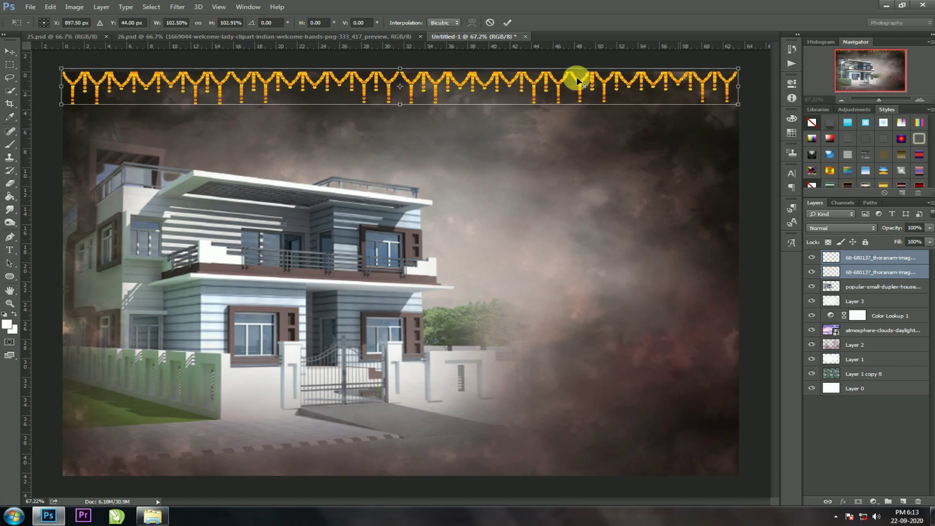
pyautogui.doubleClick(523, 78)
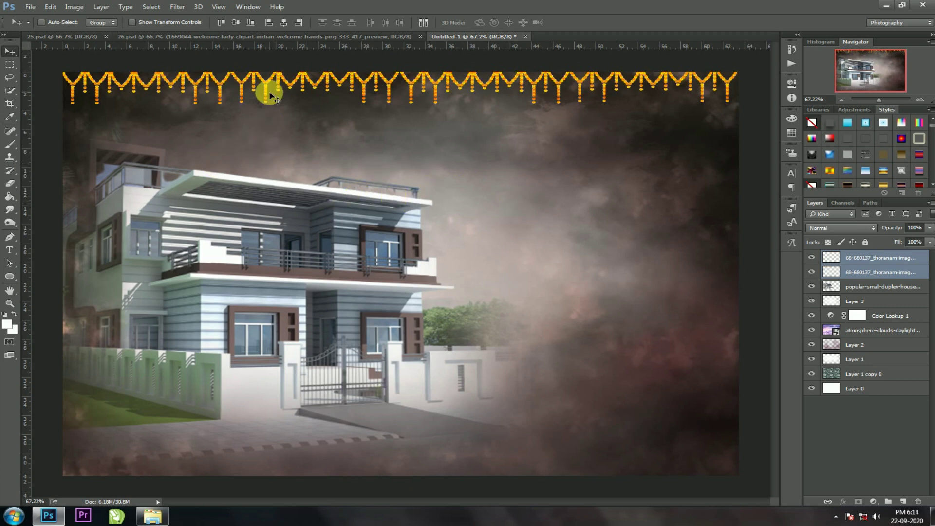
# Switch to the 26.psd invitation with the Marathi text and Ganesh, kalash, welcome-hands clipart.
pyautogui.click(232, 36)
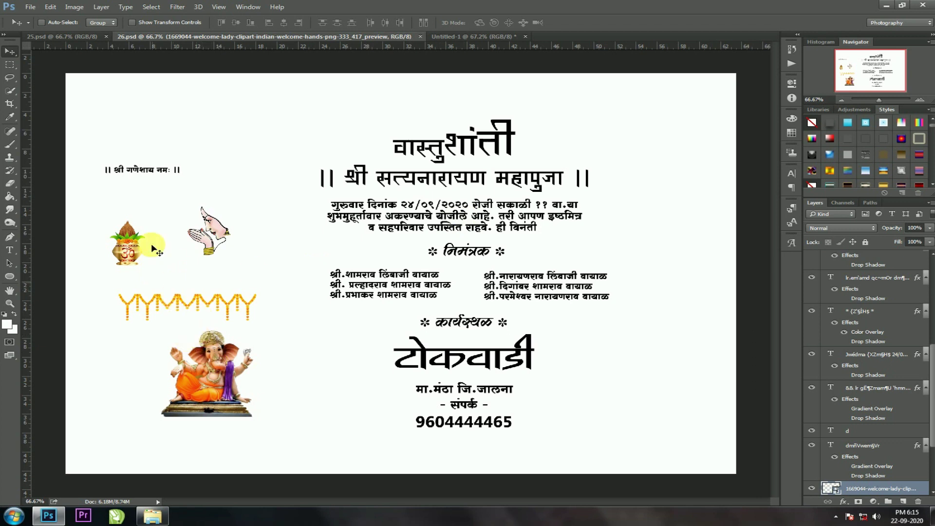
# Copy the ganpati layer from 26.psd into the Untitled-1 cloudy invitation.
pyautogui.rightClick(207, 358)
pyautogui.click(222, 363)
pyautogui.moveTo(195, 337)
pyautogui.mouseDown()
pyautogui.moveTo(548, 52)
pyautogui.moveTo(537, 40)
pyautogui.moveTo(410, 117)
pyautogui.mouseUp()
pyautogui.moveTo(255, 142)
pyautogui.mouseDown()
pyautogui.moveTo(266, 123)
pyautogui.moveTo(292, 149)
pyautogui.mouseUp()
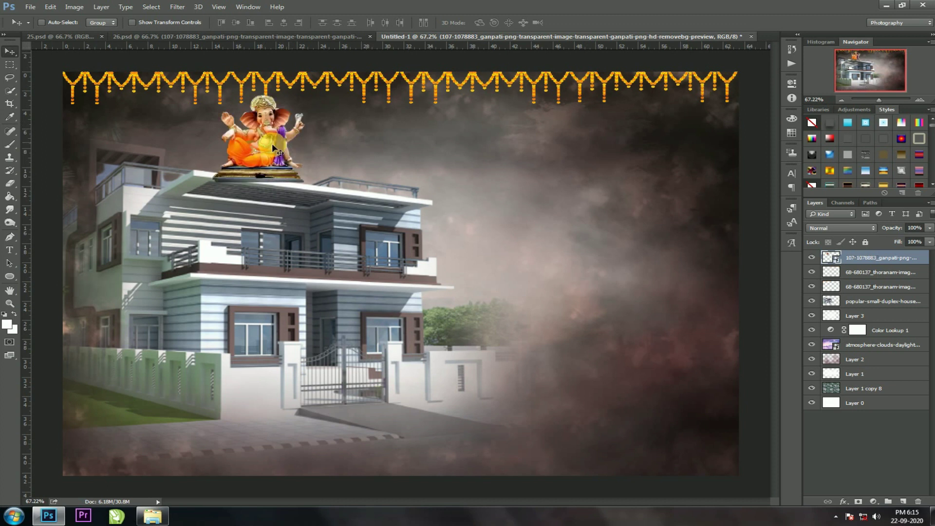
# Scale the Ganesh image to about 65% and position it just below the garland.
pyautogui.hotkey('ctrl', 't')
pyautogui.moveTo(309, 91); pyautogui.dragTo(290, 110)
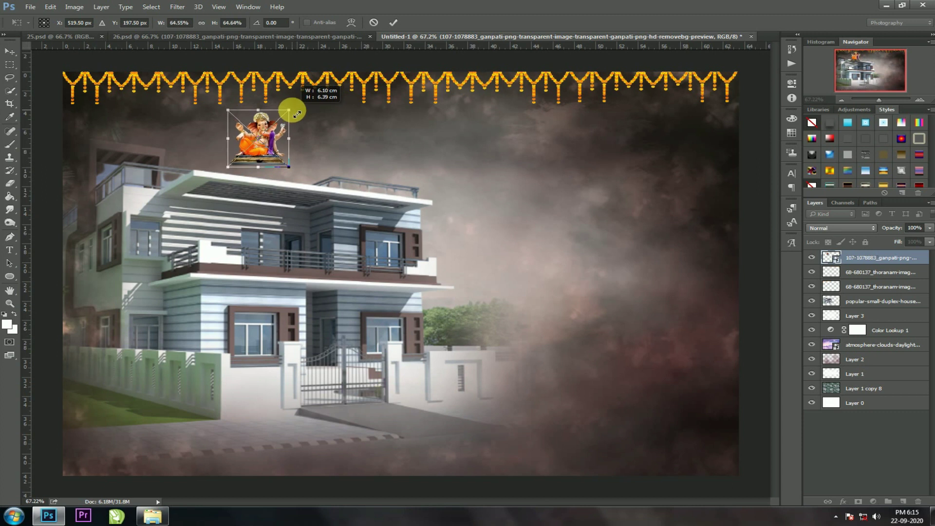
pyautogui.press('Return')
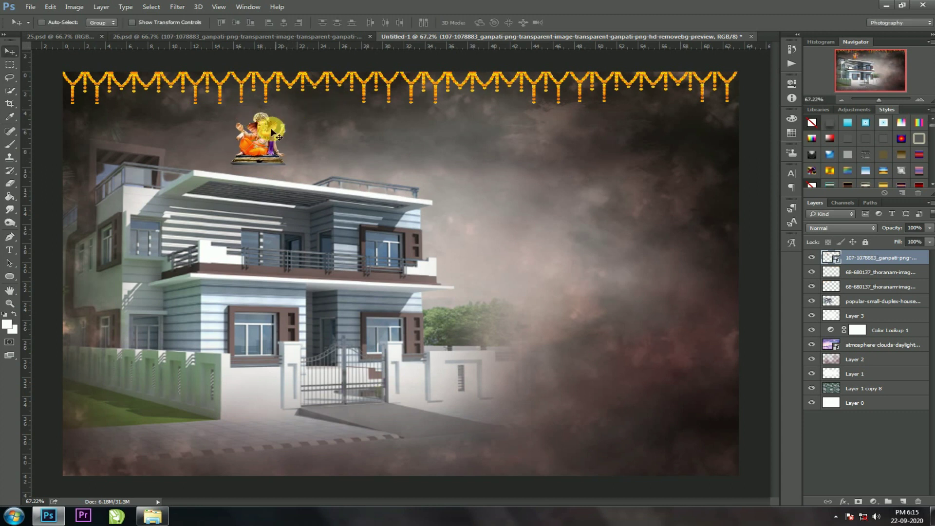
pyautogui.moveTo(253, 128); pyautogui.dragTo(253, 125)
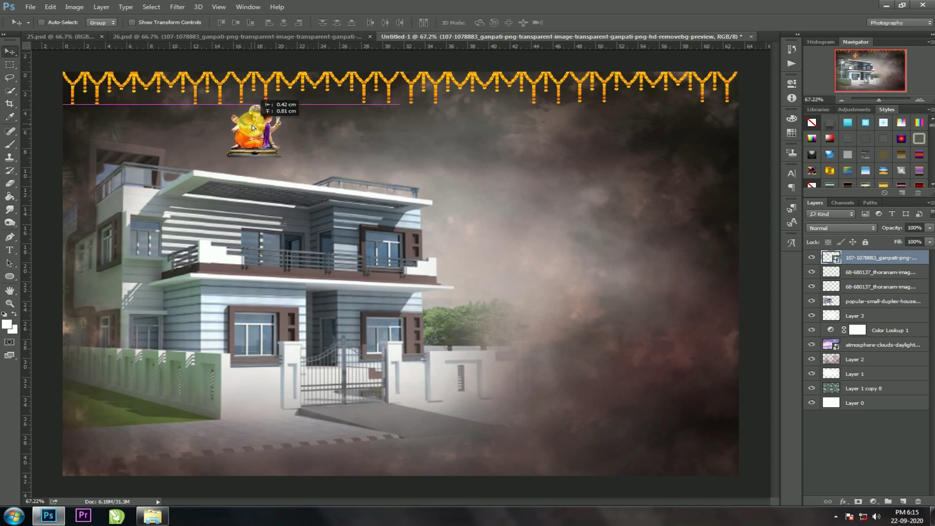
pyautogui.moveTo(249, 160); pyautogui.dragTo(249, 160)
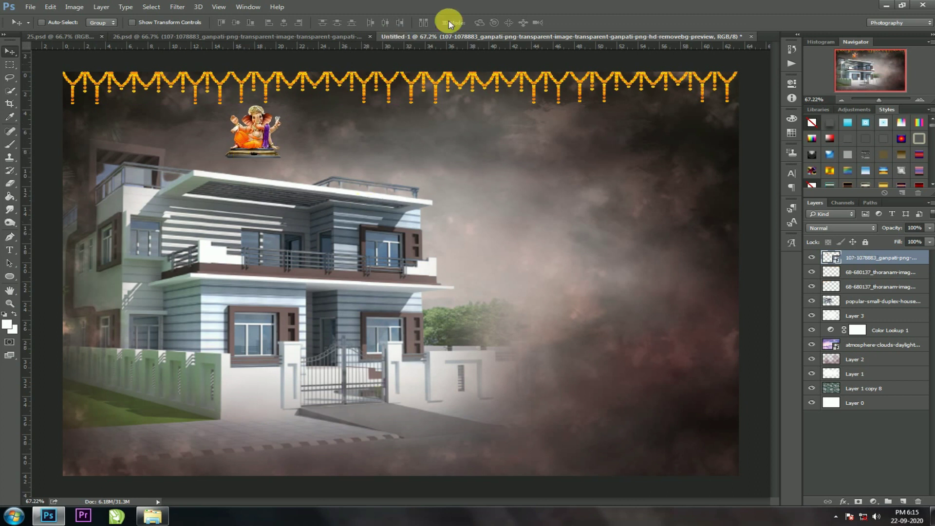
# In 26.psd, set the whole वास्तुशांती title to about 109 pt.
pyautogui.click(346, 39)
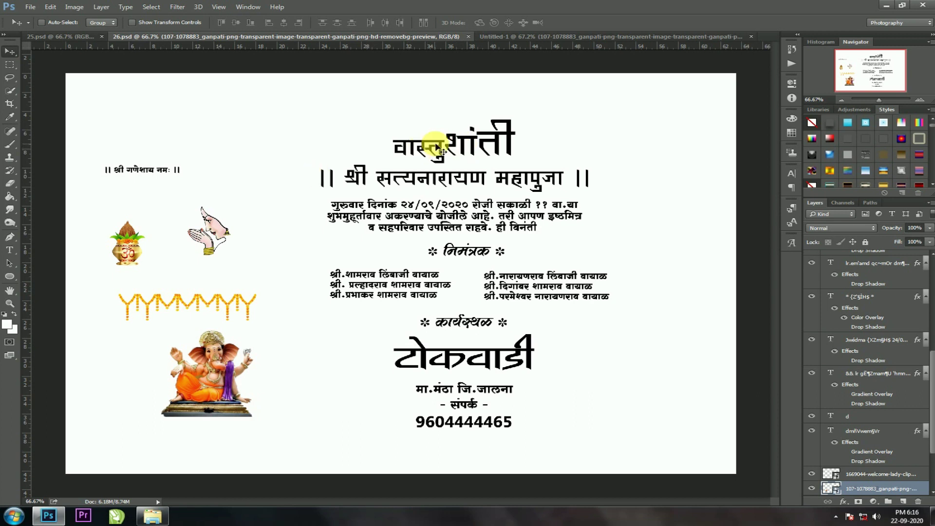
pyautogui.rightClick(440, 143)
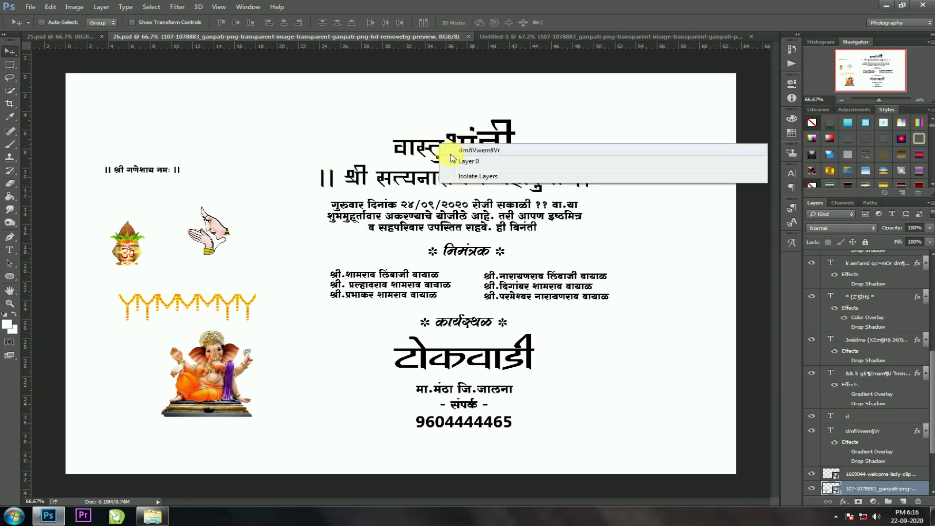
pyautogui.click(453, 151)
pyautogui.click(9, 251)
pyautogui.click(428, 139)
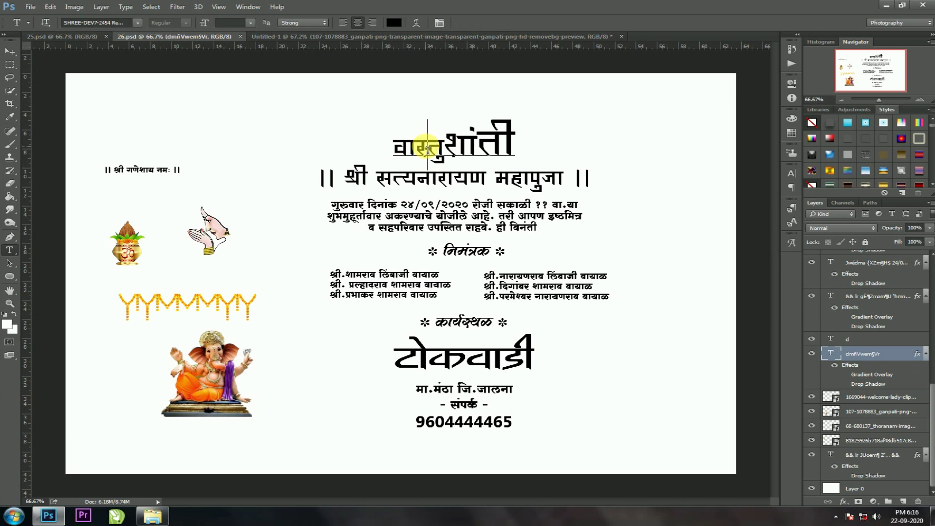
pyautogui.hotkey('ctrl', 'a')
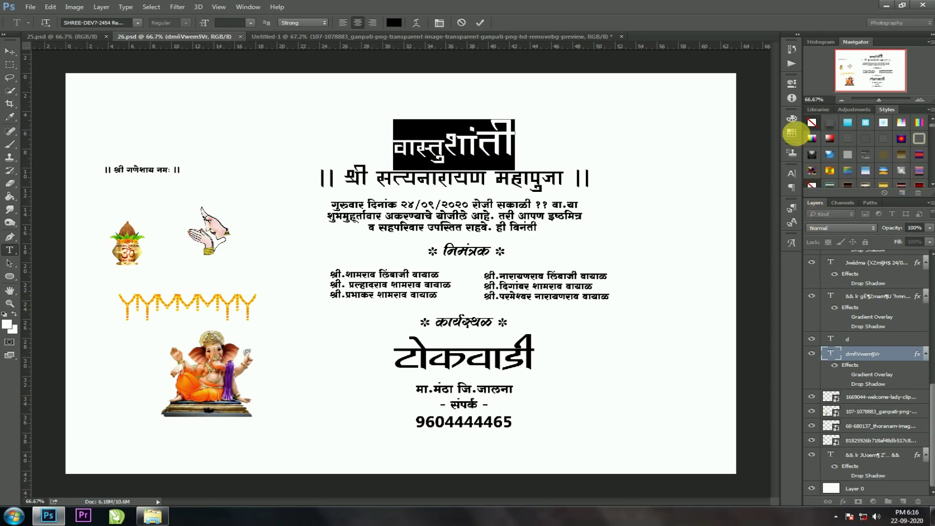
pyautogui.click(792, 173)
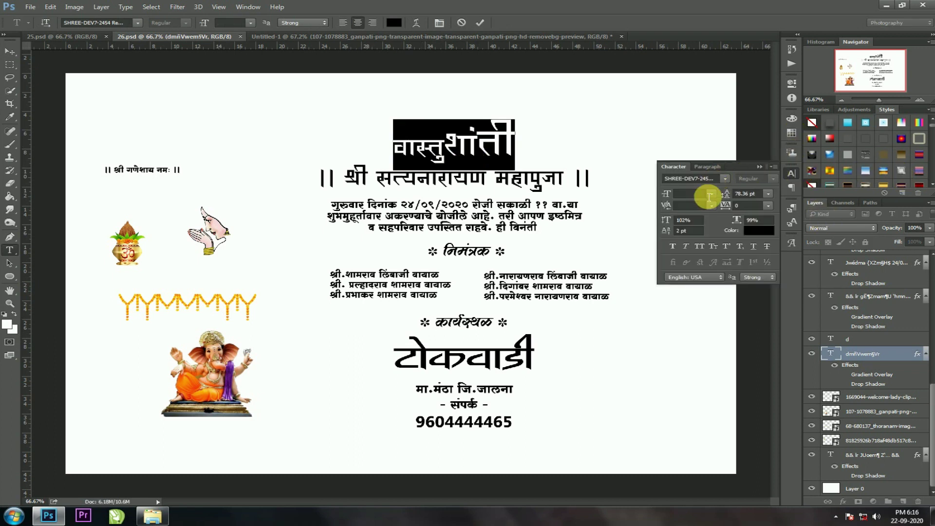
pyautogui.click(712, 195)
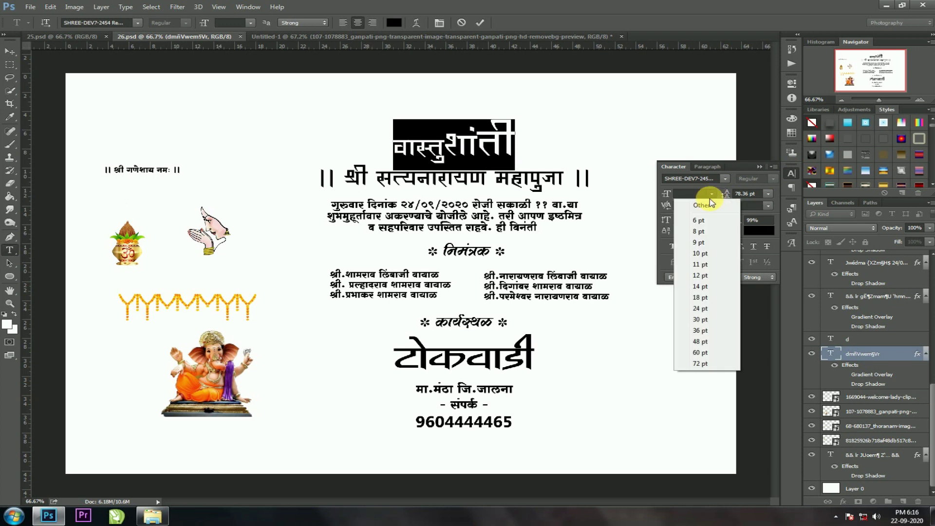
pyautogui.click(702, 219)
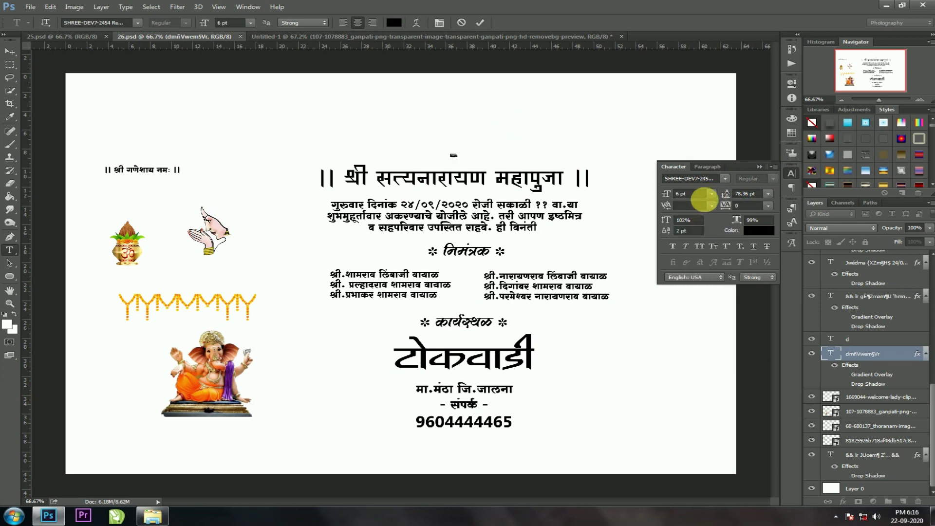
pyautogui.moveTo(666, 194); pyautogui.dragTo(727, 209)
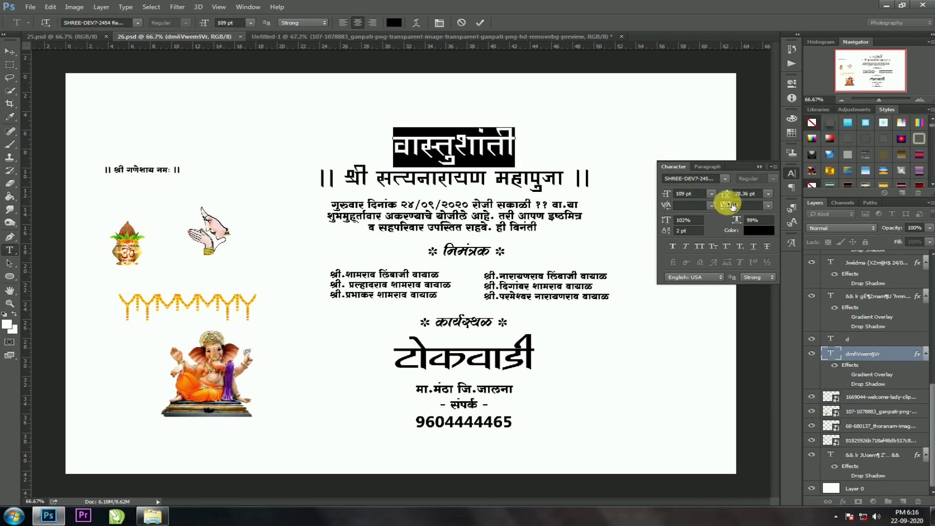
pyautogui.click(760, 166)
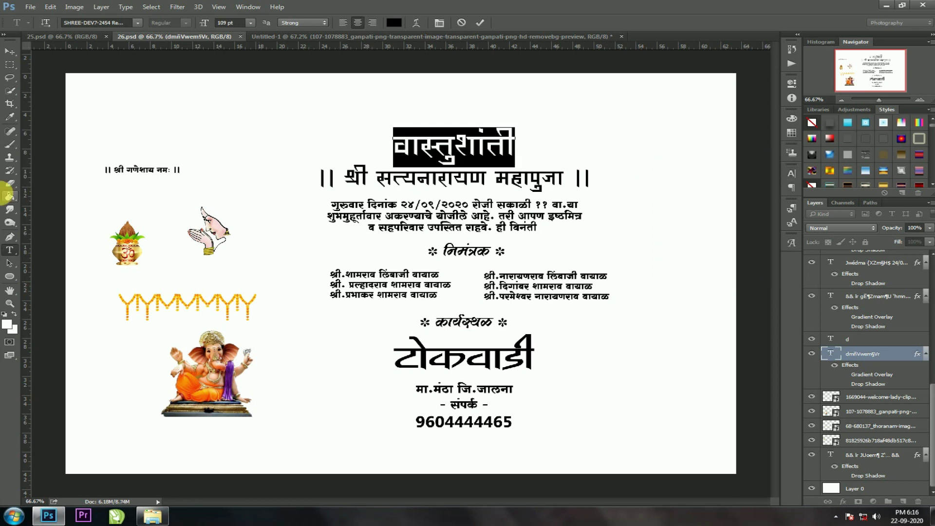
# Select just the शांती part of the title and enlarge it to 161 pt.
pyautogui.click(462, 146)
pyautogui.moveTo(456, 145); pyautogui.dragTo(550, 142)
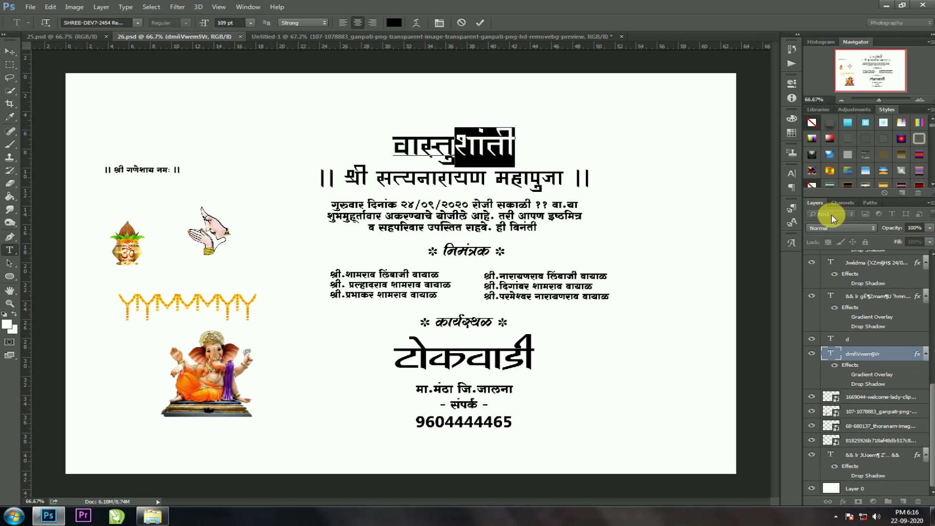
pyautogui.click(791, 173)
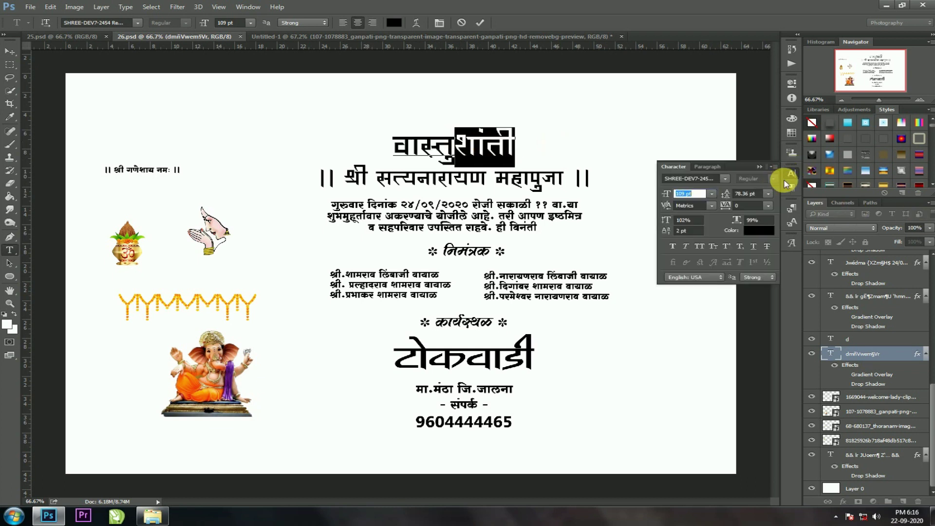
pyautogui.moveTo(670, 193); pyautogui.dragTo(692, 195)
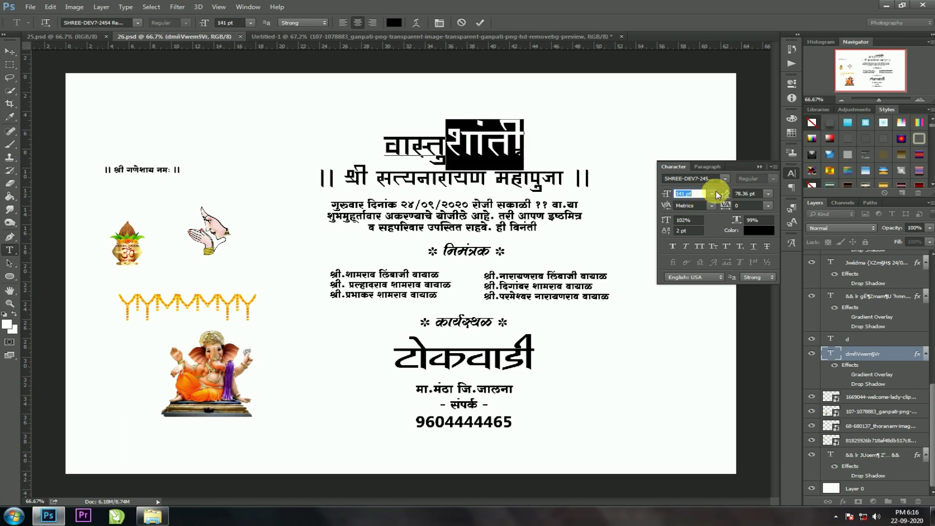
pyautogui.click(488, 144)
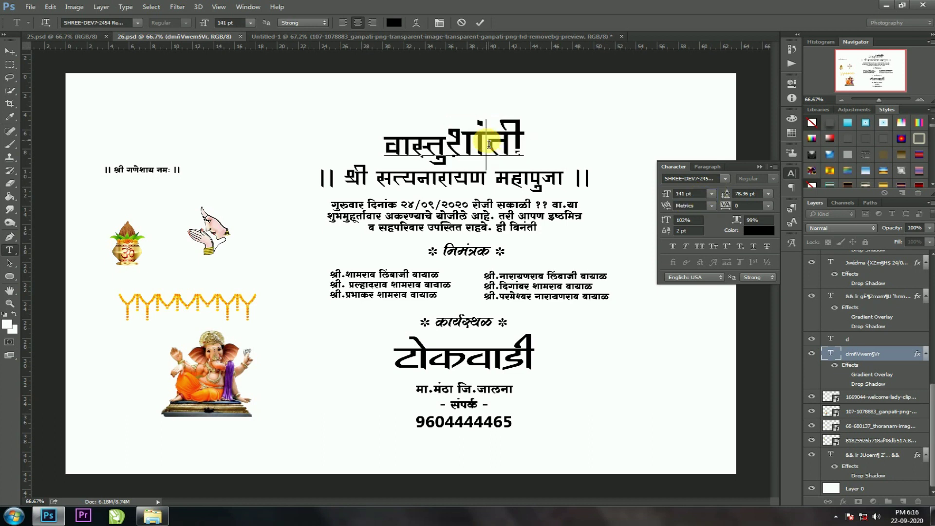
pyautogui.moveTo(489, 144); pyautogui.dragTo(524, 146)
pyautogui.click(676, 195)
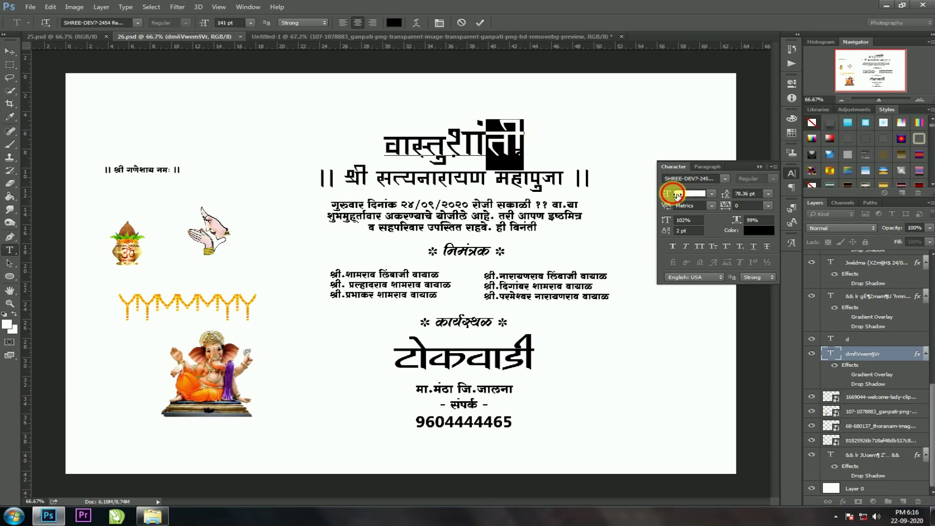
pyautogui.moveTo(677, 195); pyautogui.dragTo(684, 196)
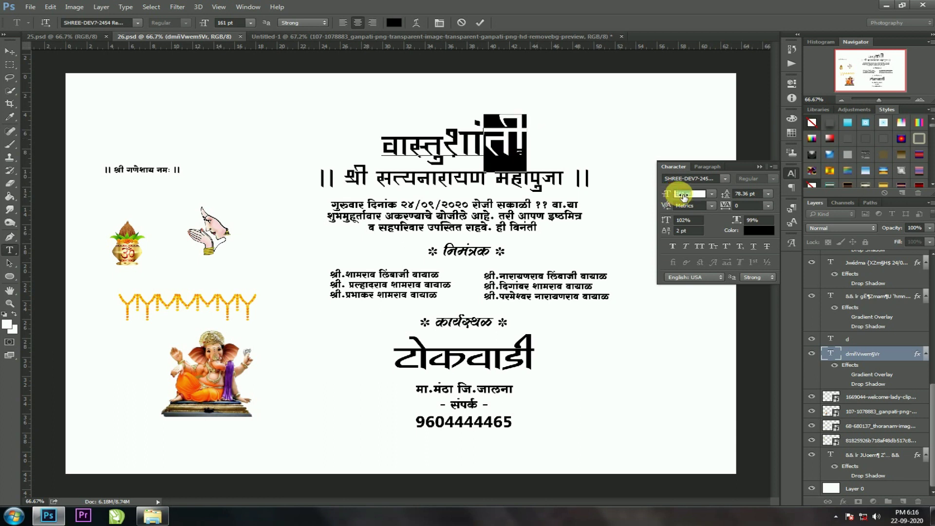
pyautogui.click(675, 167)
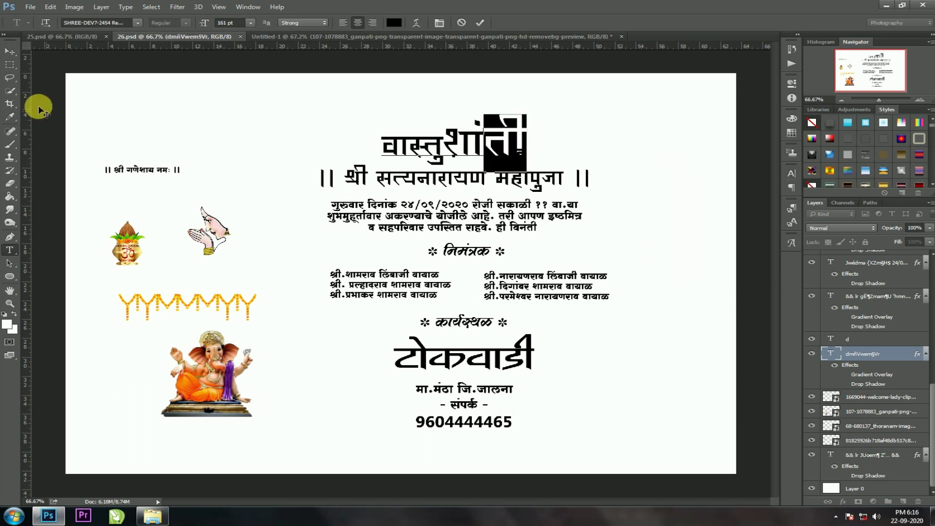
pyautogui.click(9, 52)
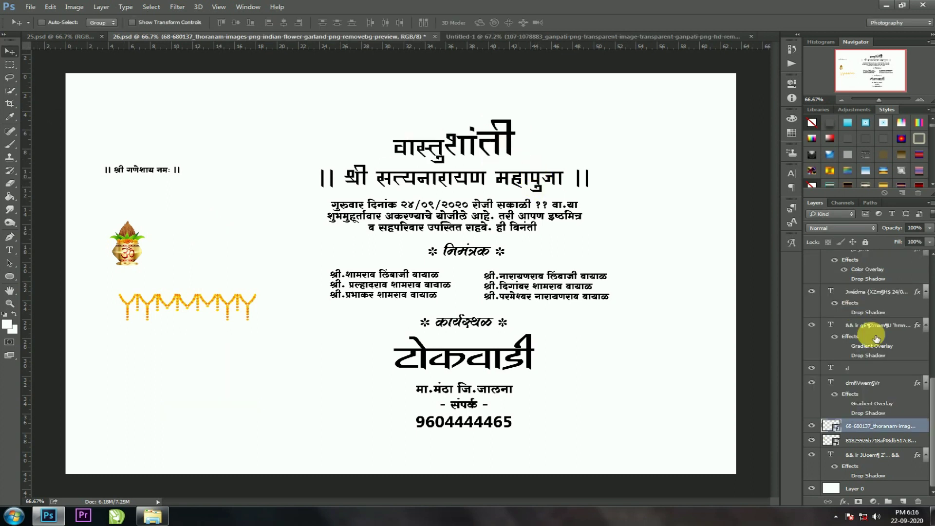
# Drag the वास्तुशांती title layer into the 27.psd cloudy house document.
pyautogui.rightClick(498, 145)
pyautogui.click(509, 151)
pyautogui.moveTo(495, 141)
pyautogui.mouseDown()
pyautogui.moveTo(340, 35)
pyautogui.moveTo(551, 162)
pyautogui.moveTo(591, 140)
pyautogui.mouseUp()
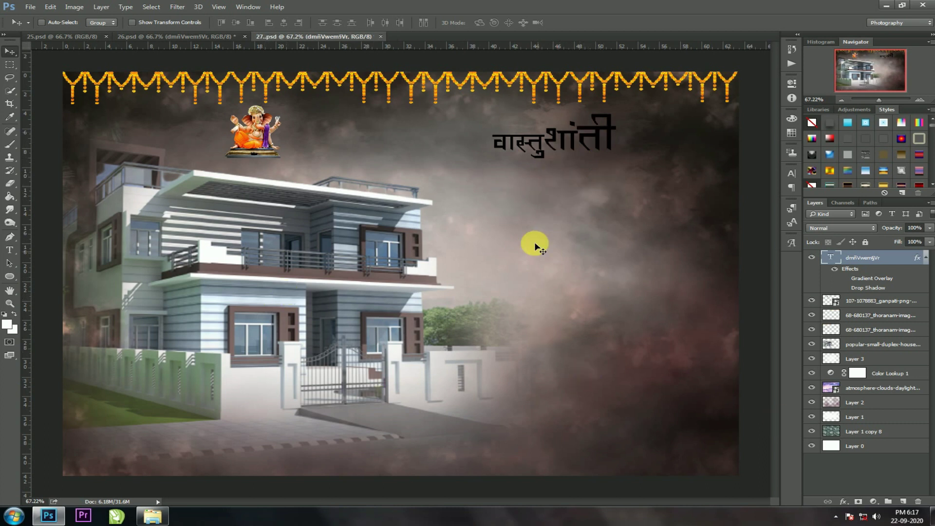
# Give the title an orange-yellow Gradient Overlay and a Drop Shadow.
pyautogui.click(838, 498)
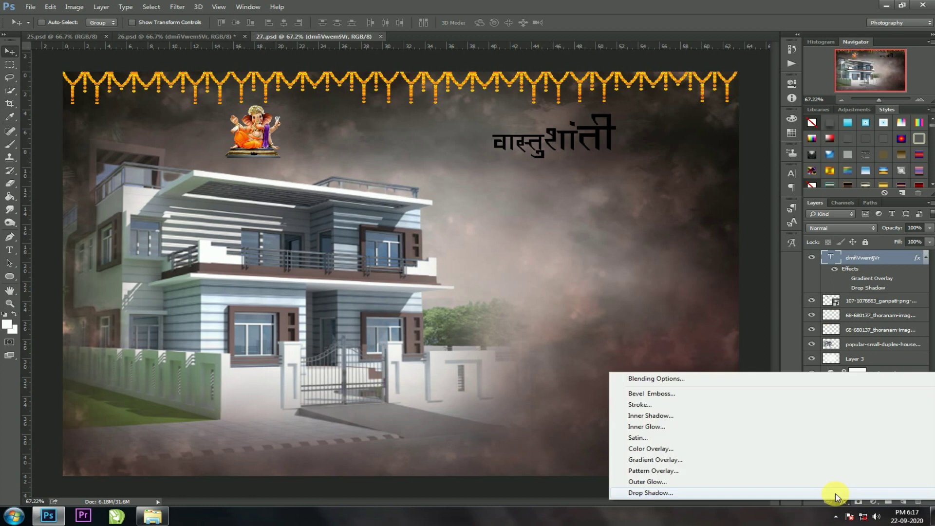
pyautogui.click(640, 461)
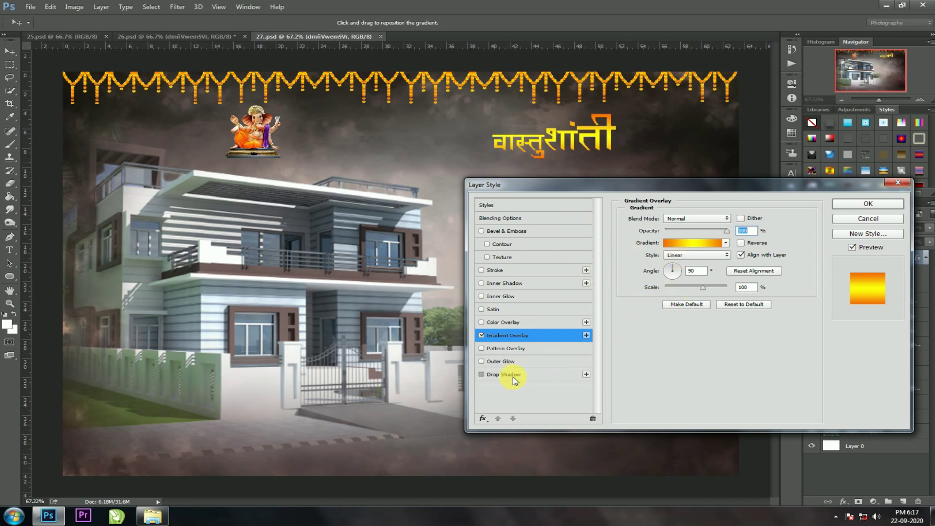
pyautogui.click(511, 375)
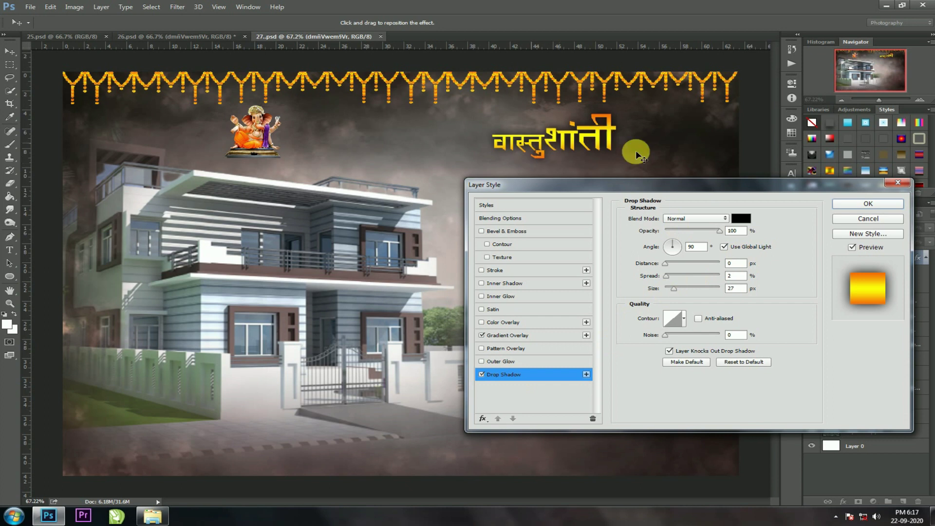
pyautogui.press('Return')
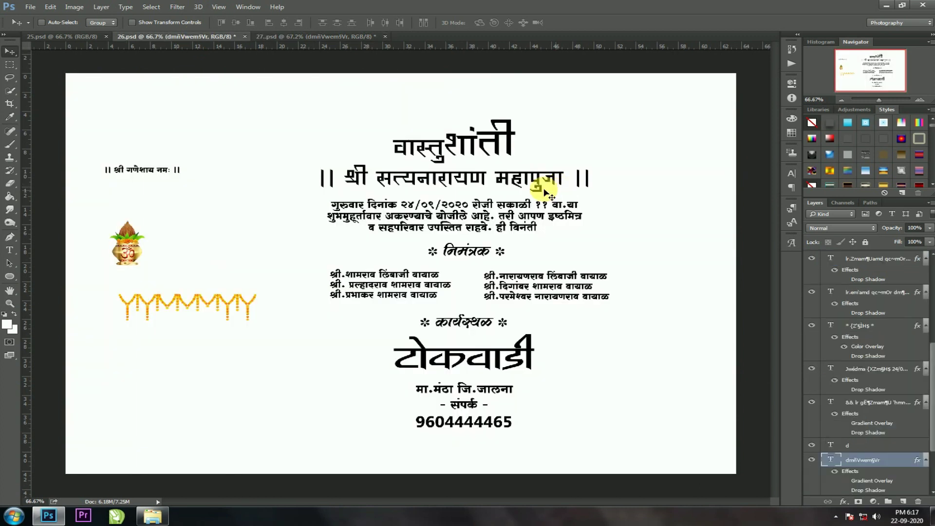
# Place the '॥ श्री सत्यनारायण महापुजा ॥' line under the title and align both headings slightly left.
pyautogui.moveTo(526, 178)
pyautogui.mouseDown()
pyautogui.moveTo(568, 197)
pyautogui.moveTo(619, 173)
pyautogui.mouseUp()
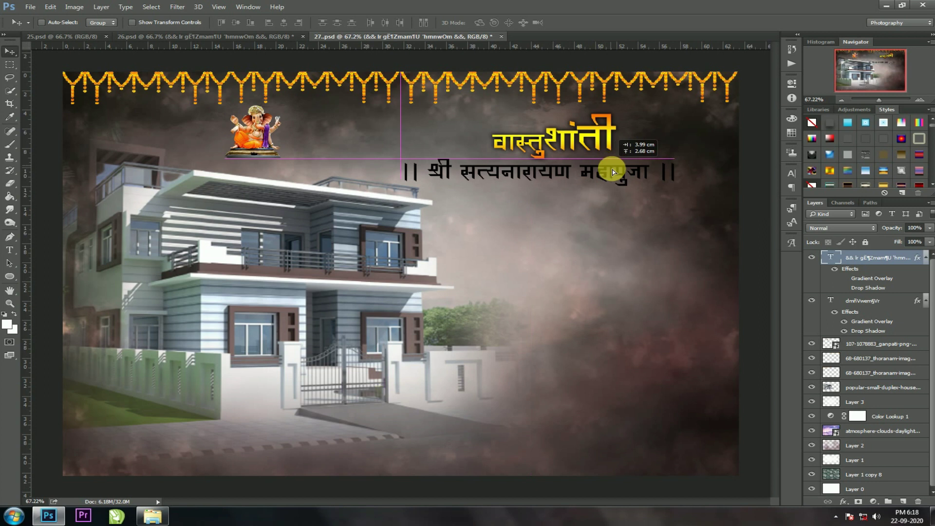
pyautogui.moveTo(619, 173); pyautogui.dragTo(619, 171)
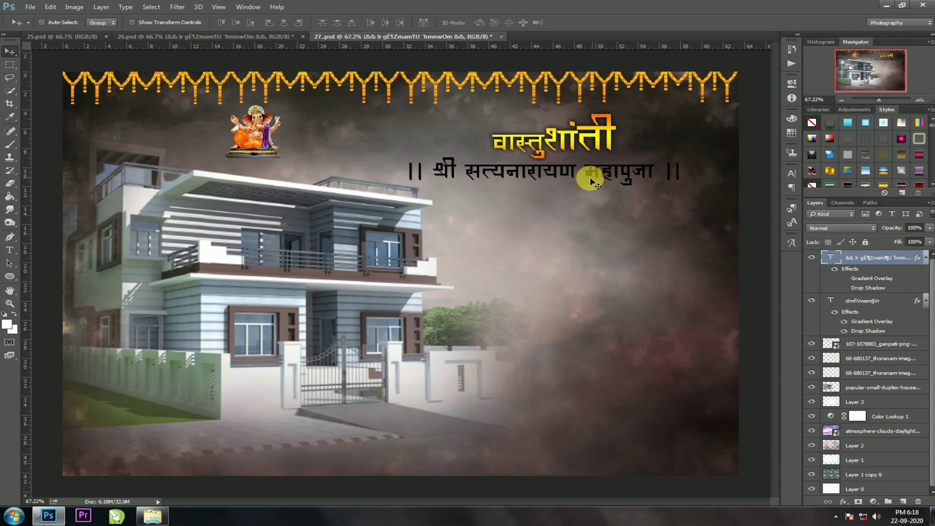
pyautogui.keyDown('ctrl'); pyautogui.click(865, 306); pyautogui.keyUp('ctrl')
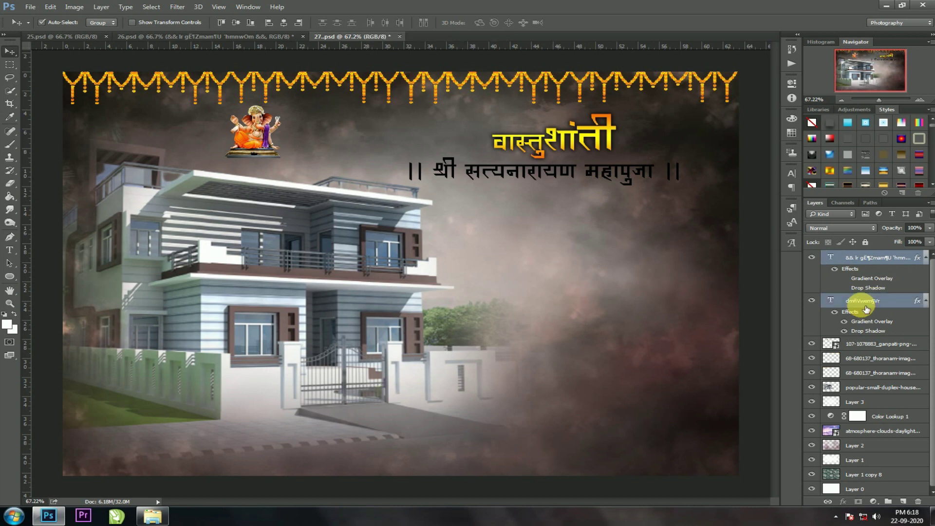
pyautogui.moveTo(600, 133); pyautogui.dragTo(618, 132)
pyautogui.click(631, 229)
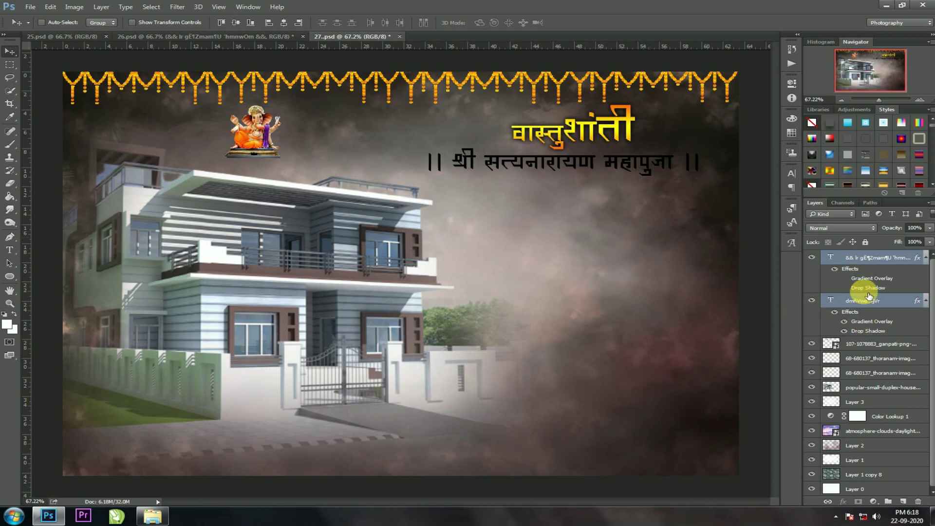
pyautogui.click(865, 242)
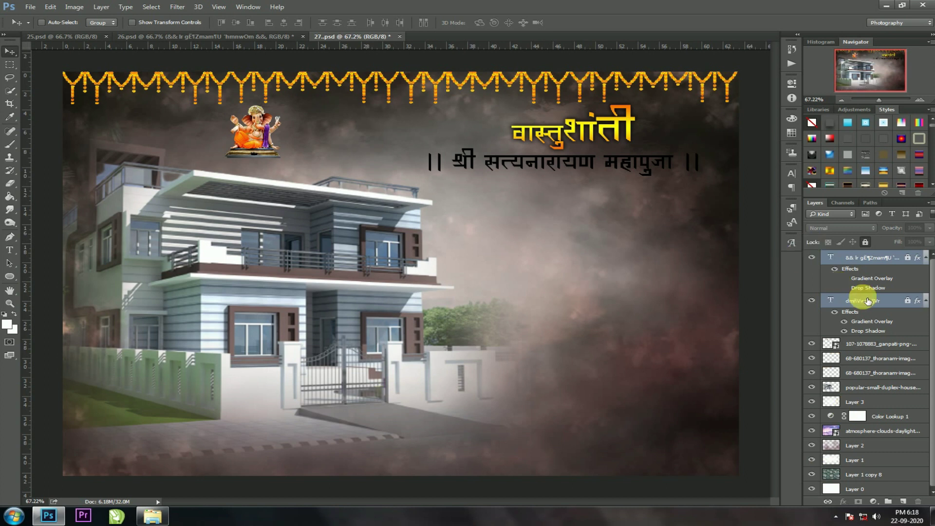
pyautogui.click(860, 258)
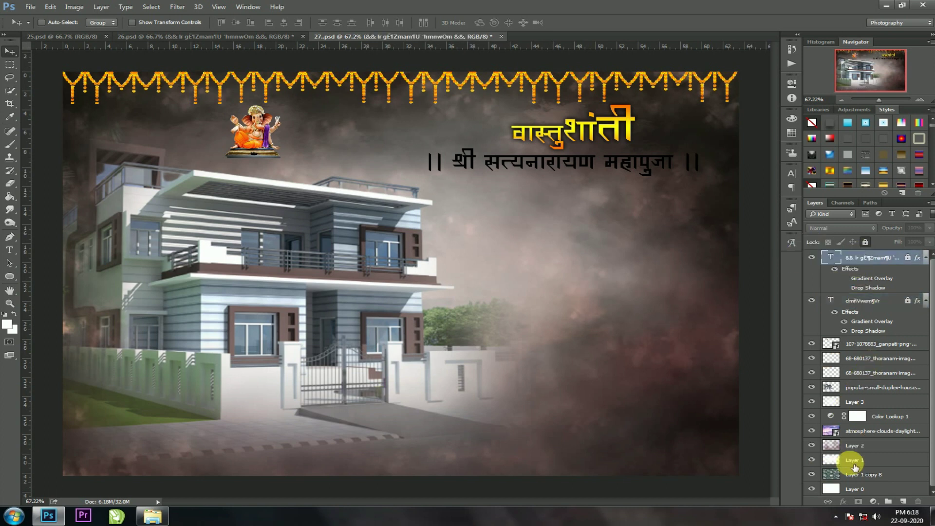
pyautogui.moveTo(855, 468); pyautogui.dragTo(844, 504)
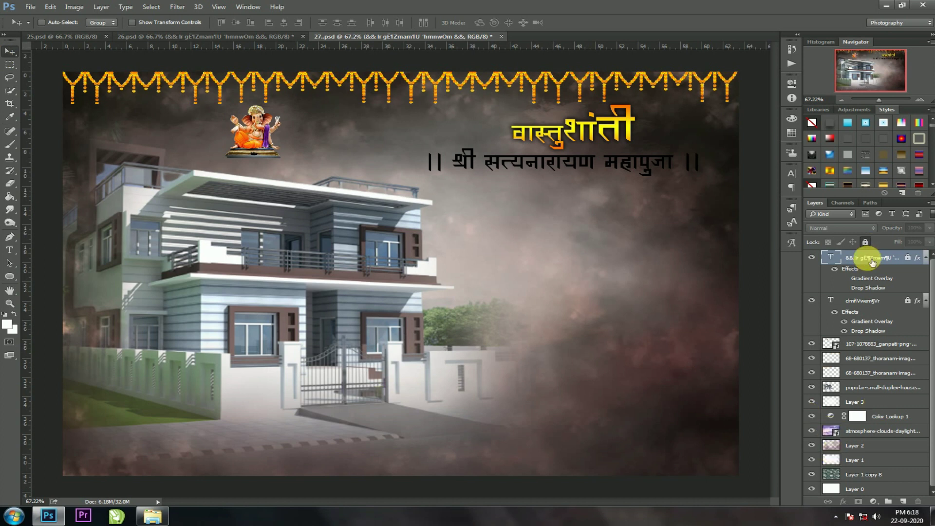
pyautogui.moveTo(587, 193); pyautogui.dragTo(568, 200)
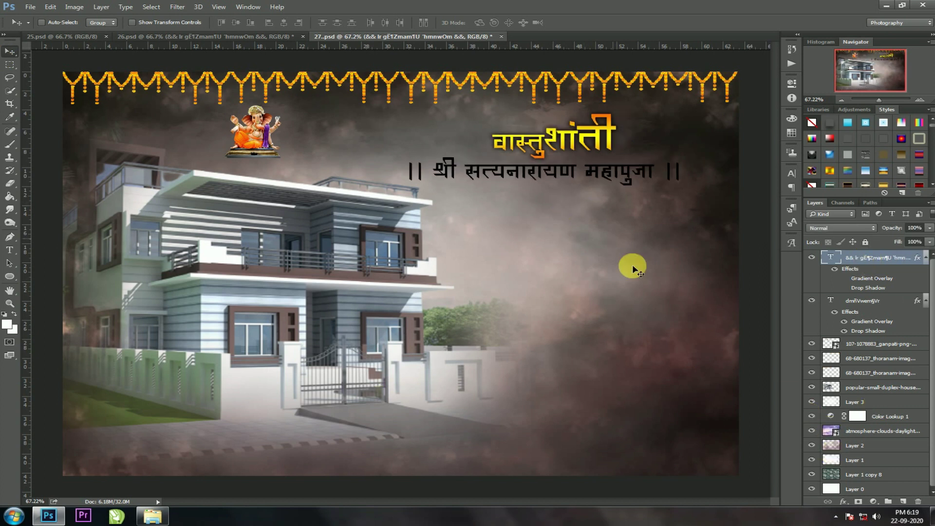
# Give the महापुजा line a yellow-orange Gradient Overlay with Drop Shadow, and nudge the व down.
pyautogui.click(844, 506)
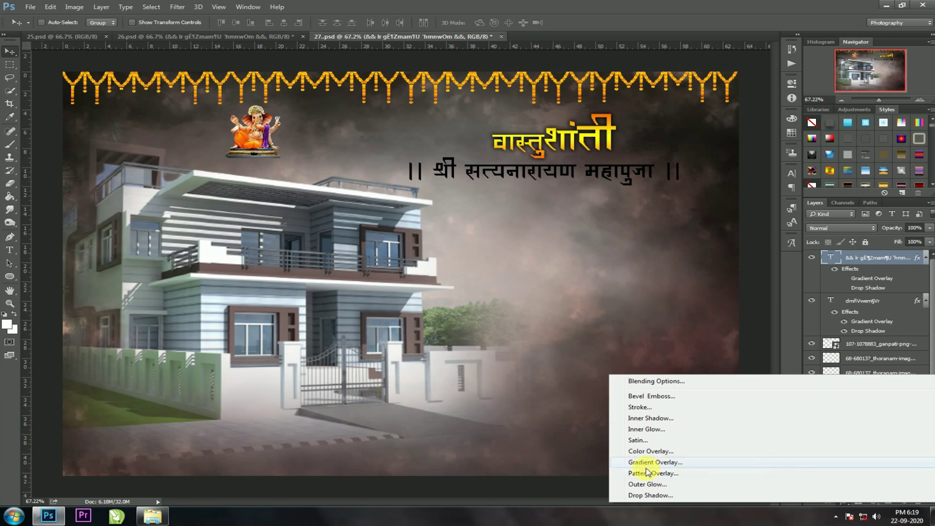
pyautogui.click(643, 462)
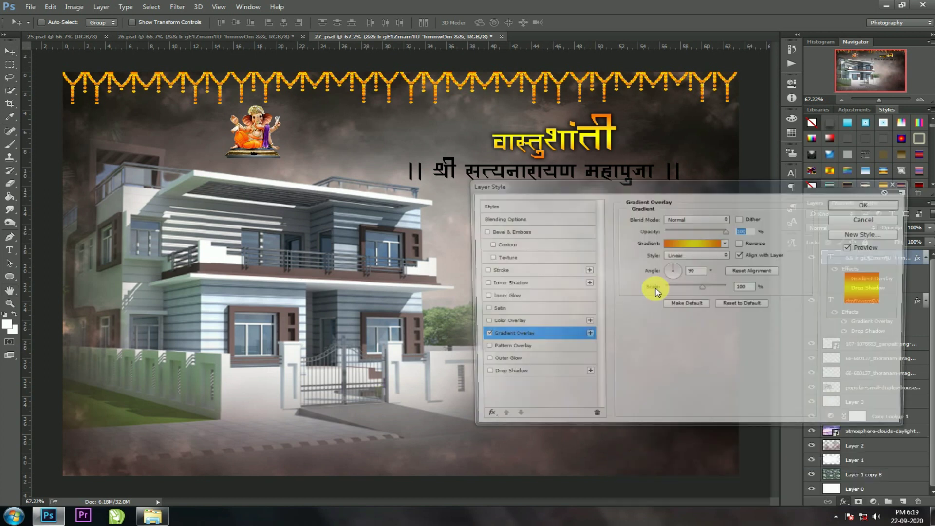
pyautogui.moveTo(723, 197); pyautogui.dragTo(682, 253)
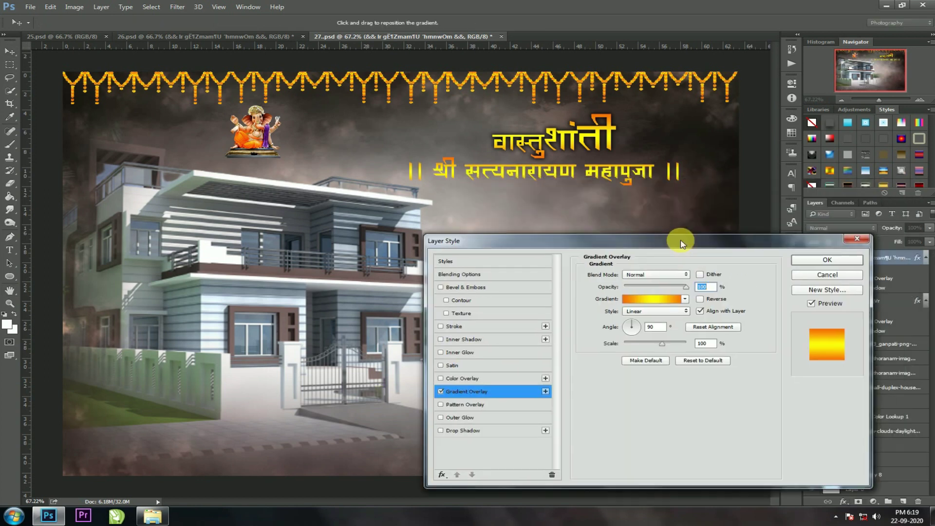
pyautogui.click(477, 431)
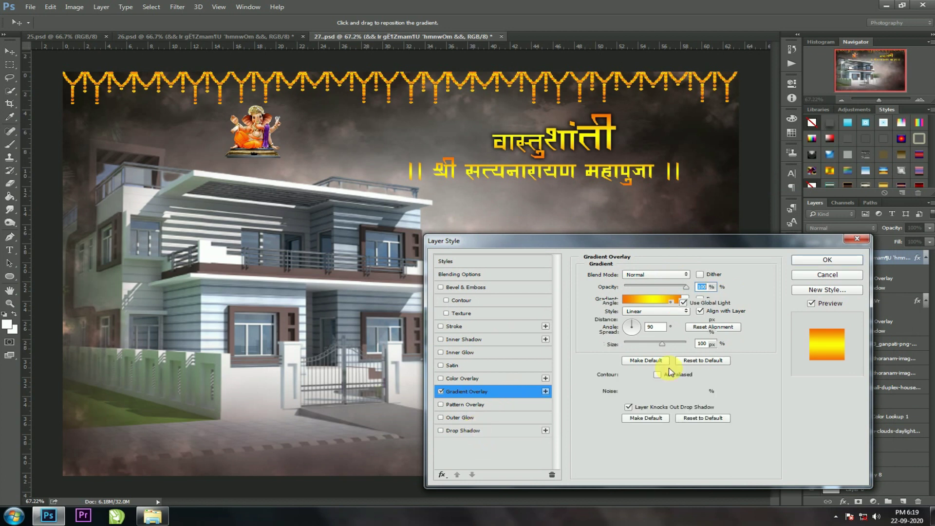
pyautogui.click(807, 262)
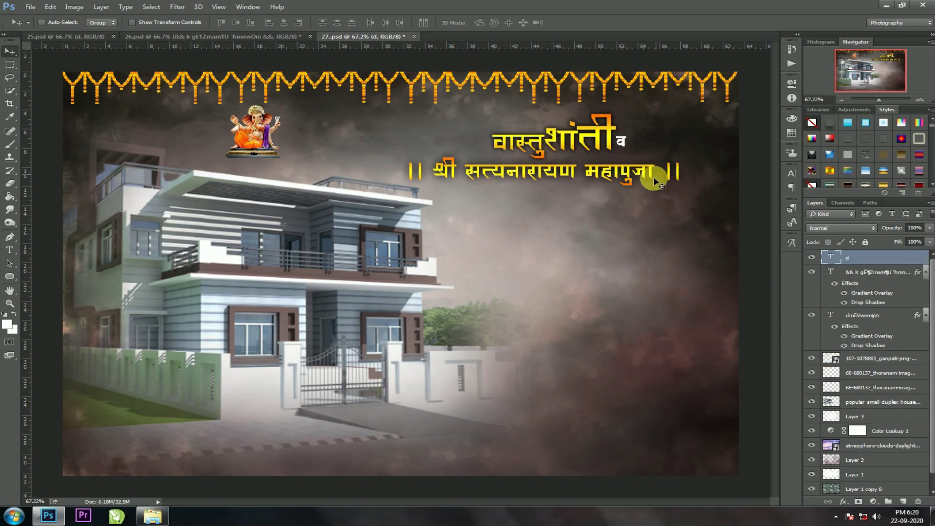
pyautogui.press('Down')
pyautogui.press('Down')
pyautogui.press('Down')
pyautogui.press('Down')
pyautogui.press('Down')
pyautogui.press('Down')
pyautogui.press('Down')
pyautogui.press('Down')
pyautogui.press('Down')
pyautogui.press('Down')
pyautogui.press('Down')
pyautogui.press('Down')
pyautogui.press('Down')
pyautogui.press('Down')
pyautogui.press('Down')
pyautogui.press('Down')
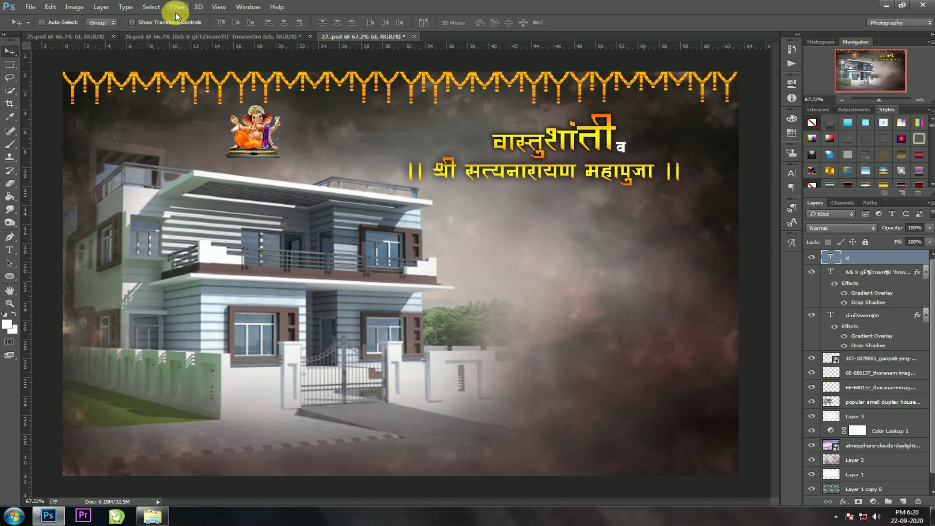
# Copy the body text layers (date, hosts, venue टोकवाडी, contact) from 26.psd to the right of the house.
pyautogui.click(210, 36)
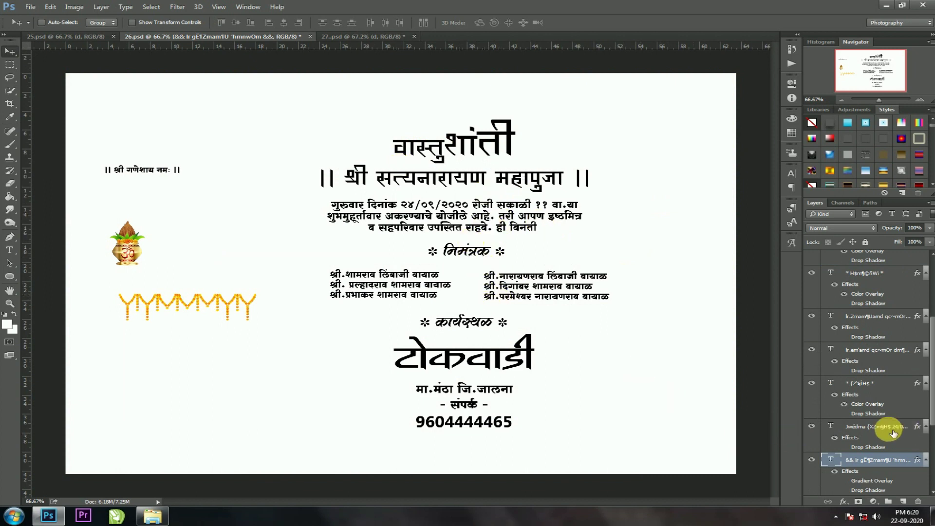
pyautogui.moveTo(872, 430)
pyautogui.mouseDown()
pyautogui.moveTo(619, 258)
pyautogui.moveTo(591, 253)
pyautogui.mouseUp()
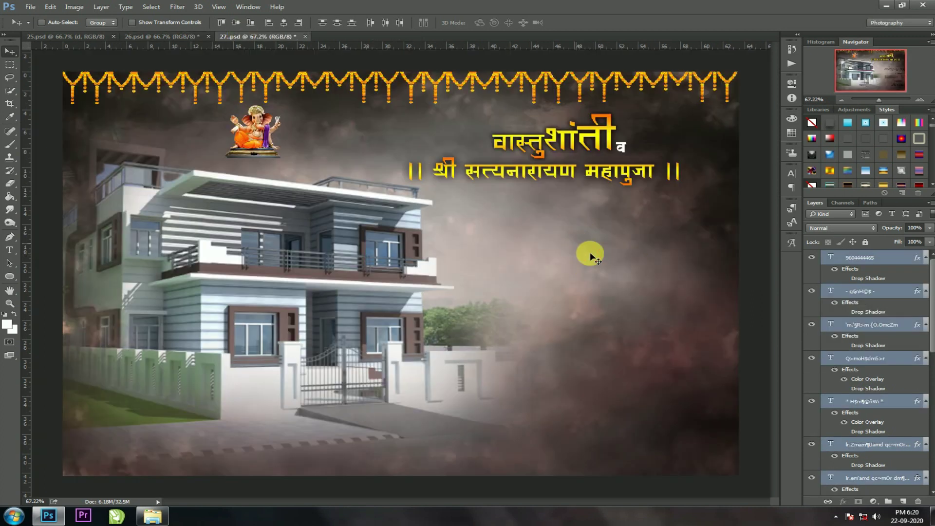
pyautogui.moveTo(591, 257)
pyautogui.mouseDown()
pyautogui.moveTo(483, 219)
pyautogui.moveTo(480, 202)
pyautogui.mouseUp()
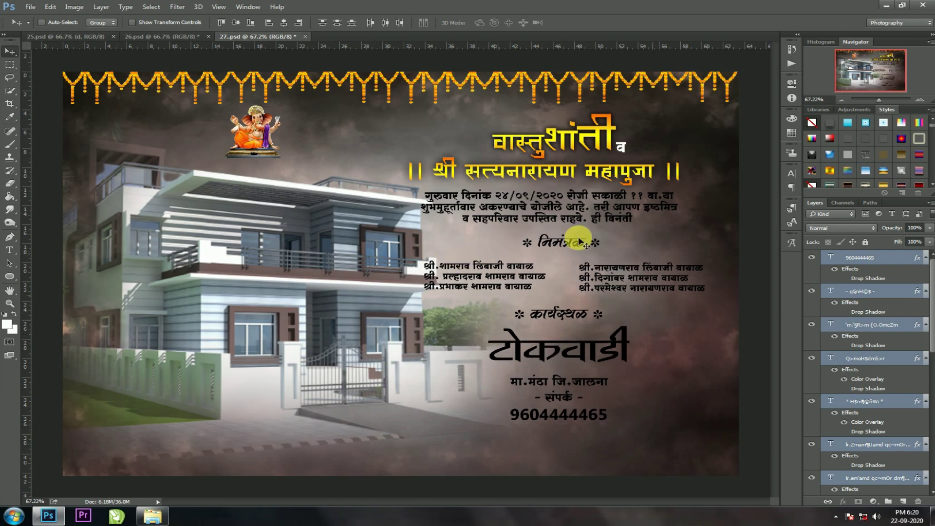
pyautogui.click(877, 450)
pyautogui.scroll(-3, 872, 446)
pyautogui.scroll(-2, 860, 442)
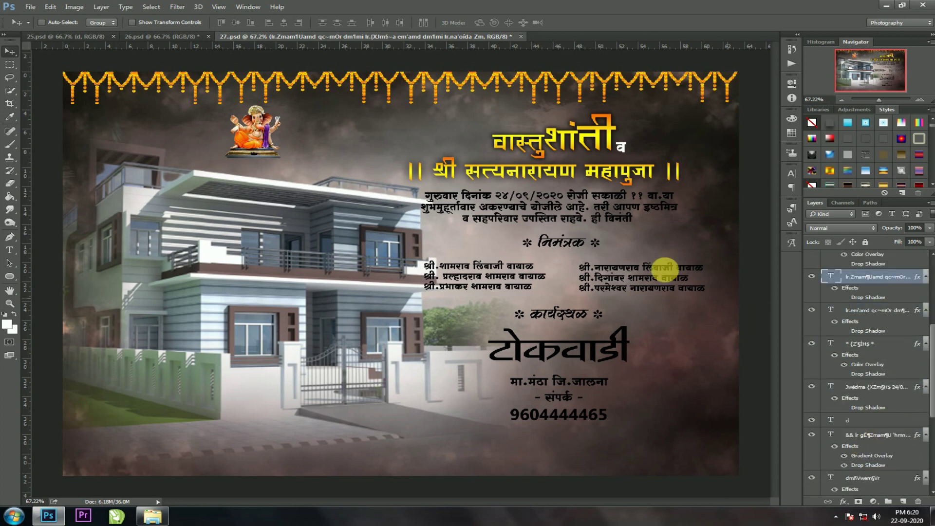
# Give the date paragraph layer a white Color Overlay and a soft Drop Shadow.
pyautogui.rightClick(574, 208)
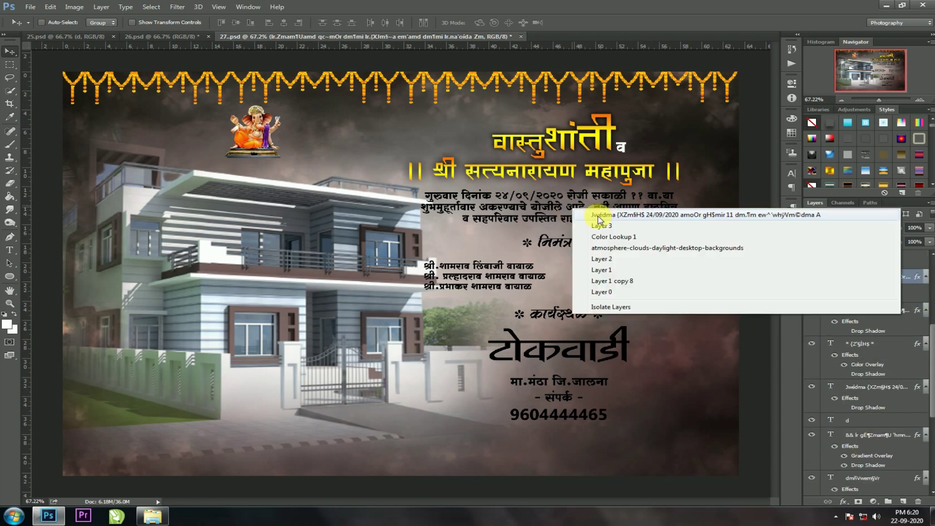
pyautogui.click(599, 216)
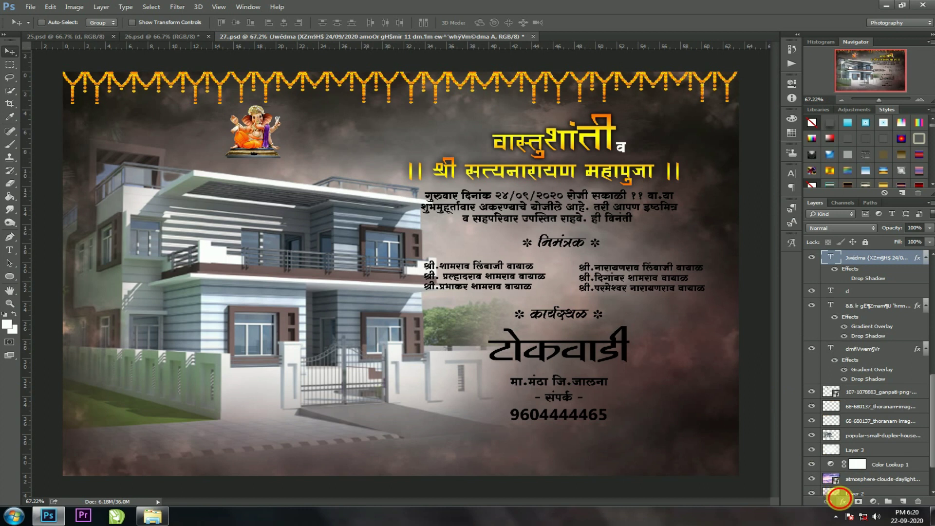
pyautogui.click(843, 501)
pyautogui.click(663, 446)
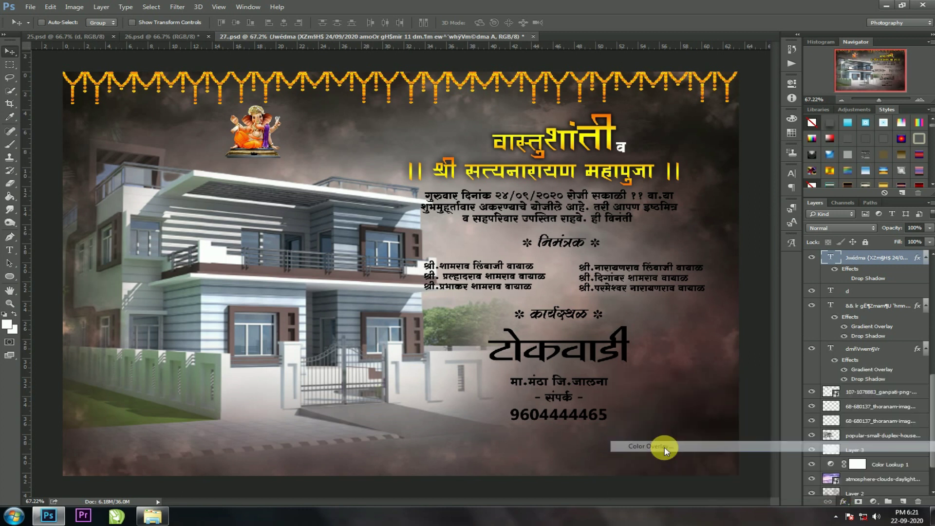
pyautogui.click(701, 276)
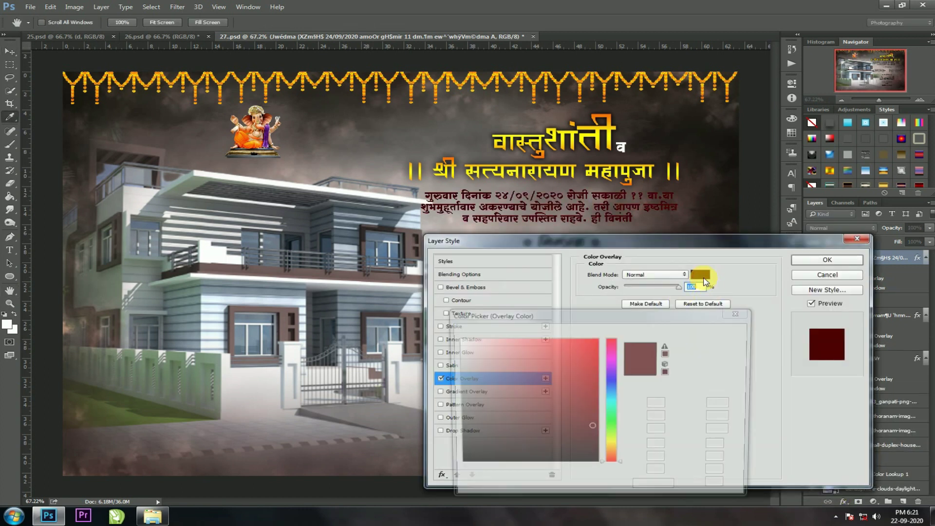
pyautogui.moveTo(558, 359); pyautogui.dragTo(443, 317)
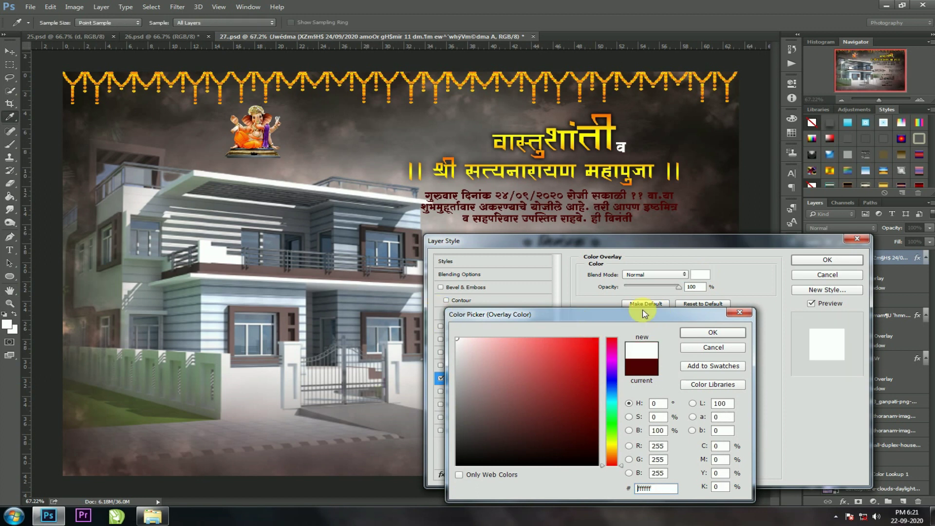
pyautogui.click(716, 332)
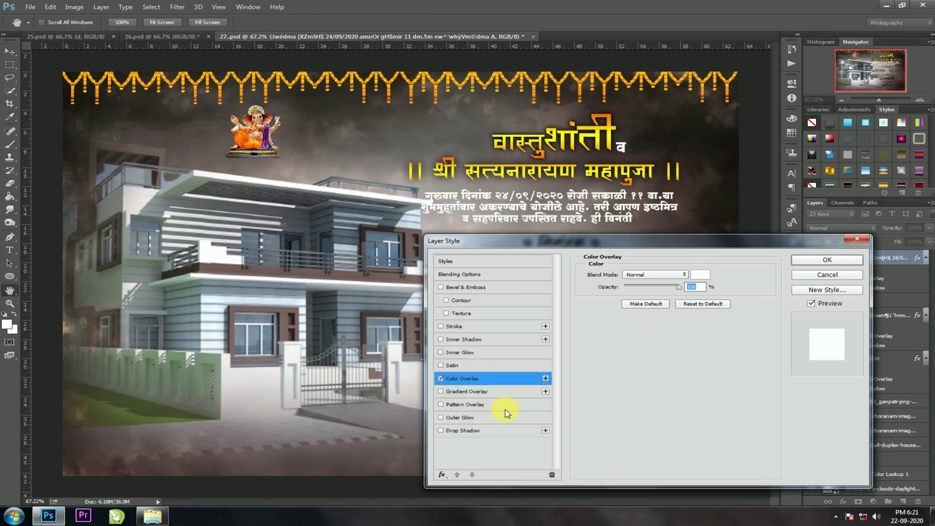
pyautogui.click(485, 431)
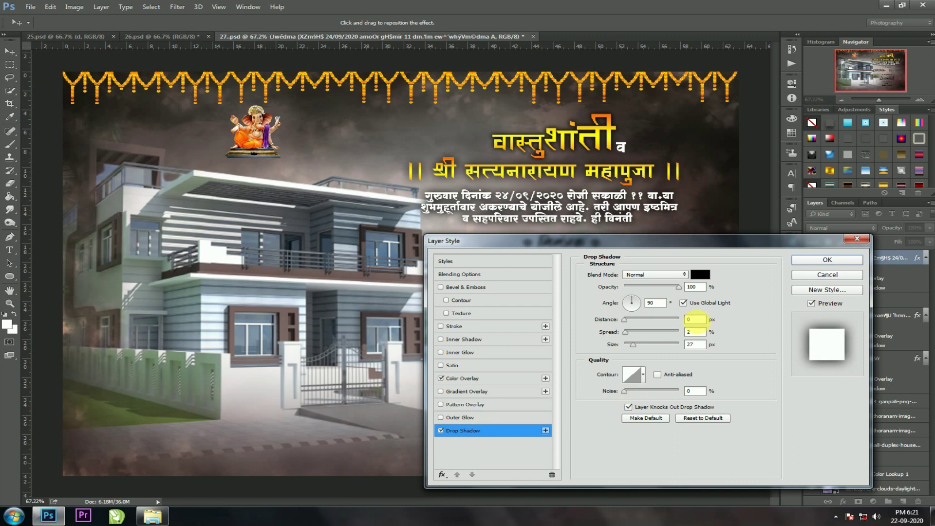
pyautogui.click(831, 261)
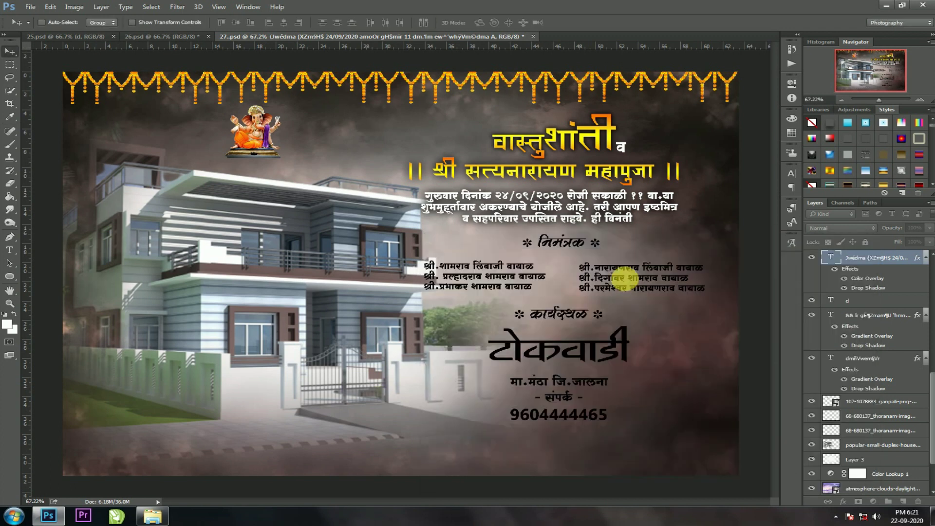
# Add a new empty layer above the date paragraph layer.
pyautogui.rightClick(585, 245)
pyautogui.click(599, 252)
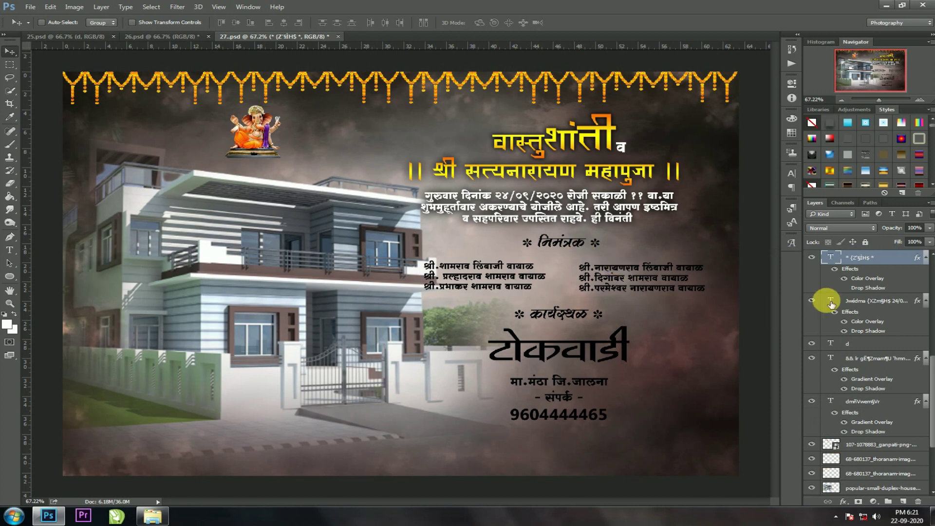
pyautogui.click(858, 300)
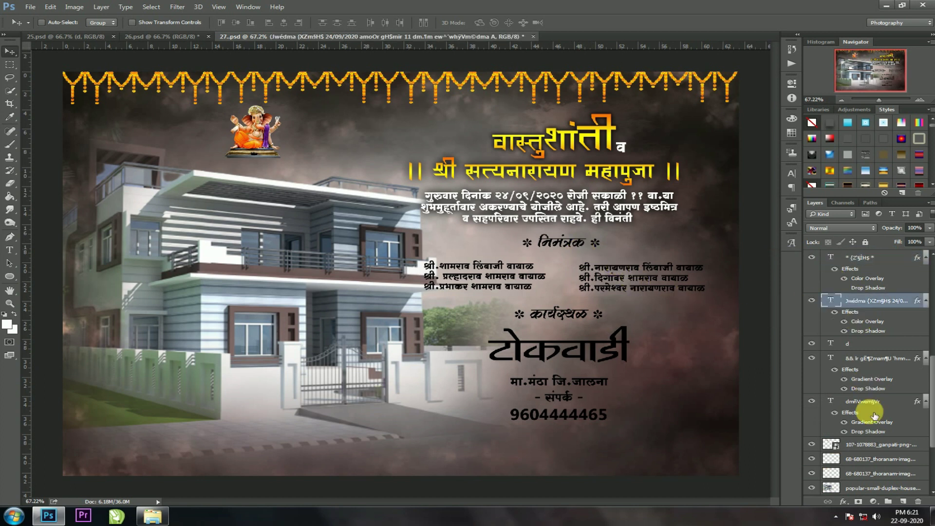
pyautogui.click(910, 501)
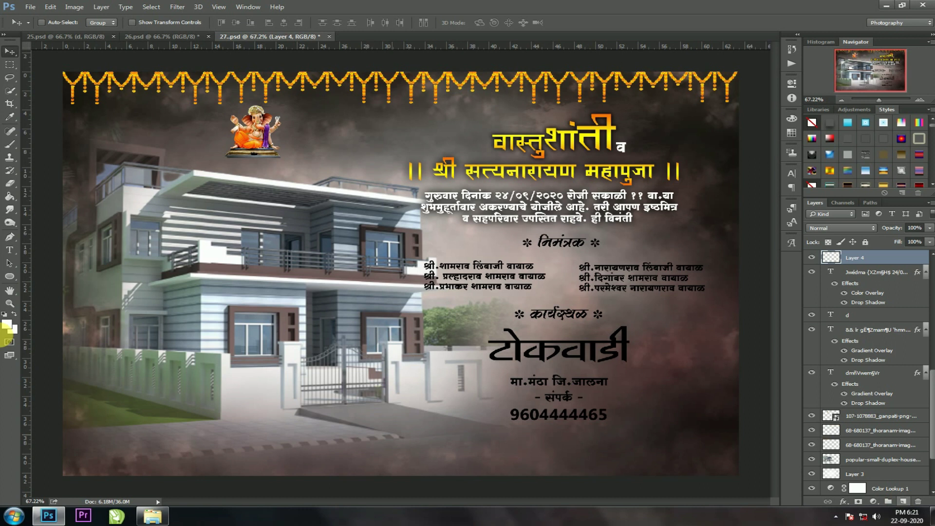
# Draw a wide thin rectangle over the house with the Rectangle Tool.
pyautogui.moveTo(9, 282); pyautogui.dragTo(37, 280)
pyautogui.click(36, 275)
pyautogui.moveTo(196, 311); pyautogui.dragTo(345, 335)
# Finish the rectangle and fill it bright yellow.
pyautogui.moveTo(320, 317); pyautogui.dragTo(321, 313)
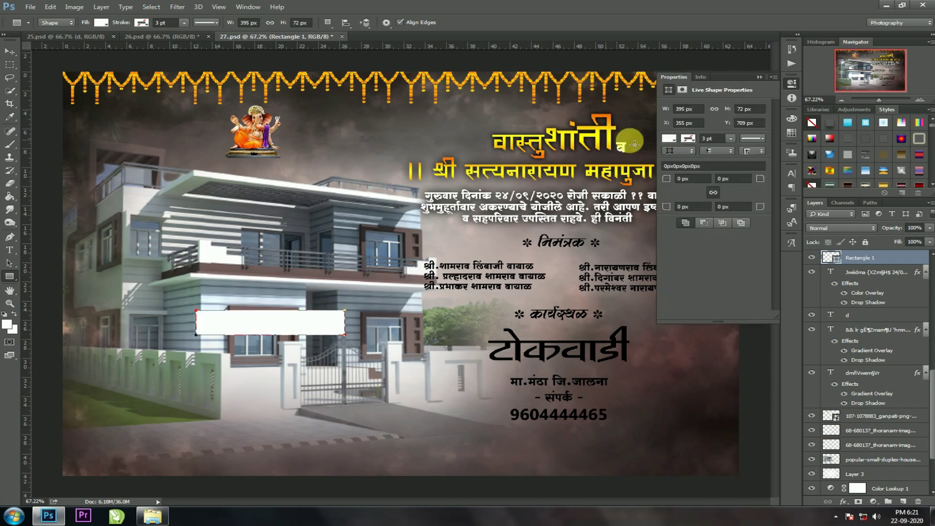
pyautogui.click(669, 139)
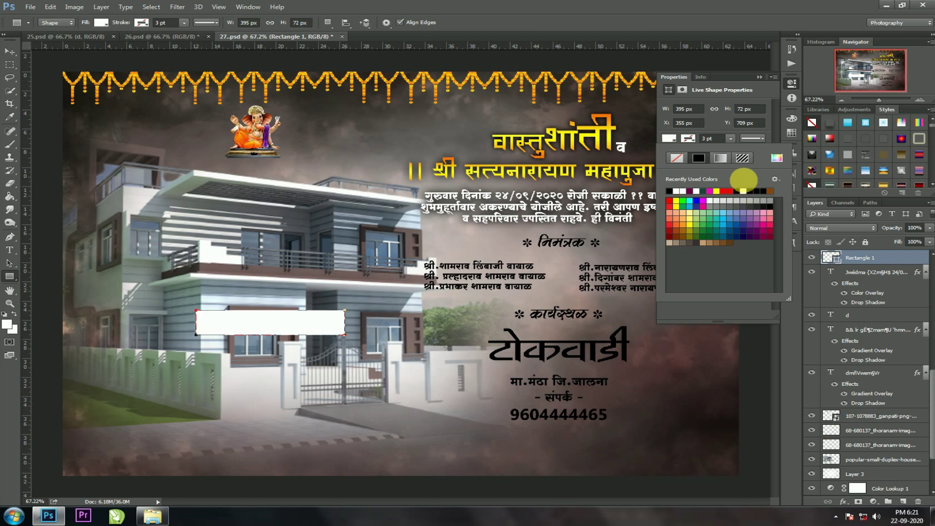
pyautogui.click(777, 158)
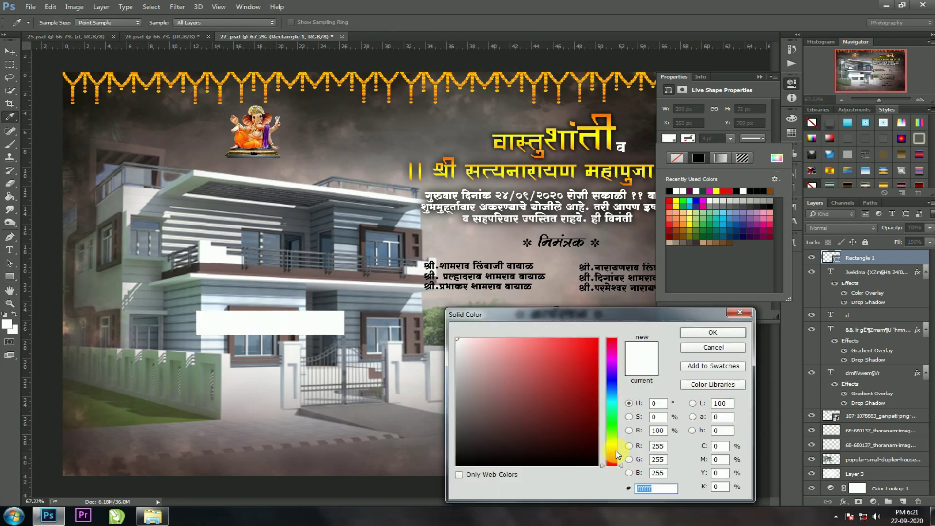
pyautogui.click(616, 445)
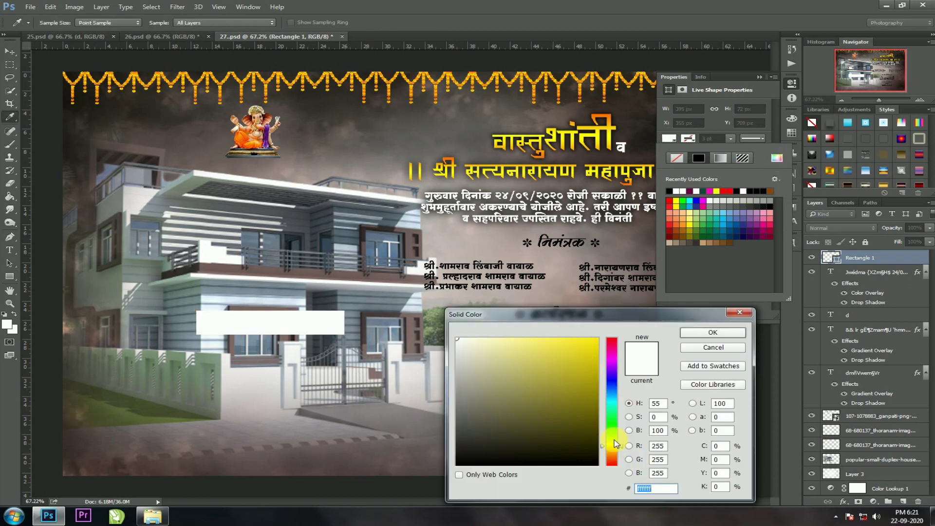
pyautogui.moveTo(613, 449); pyautogui.dragTo(613, 451)
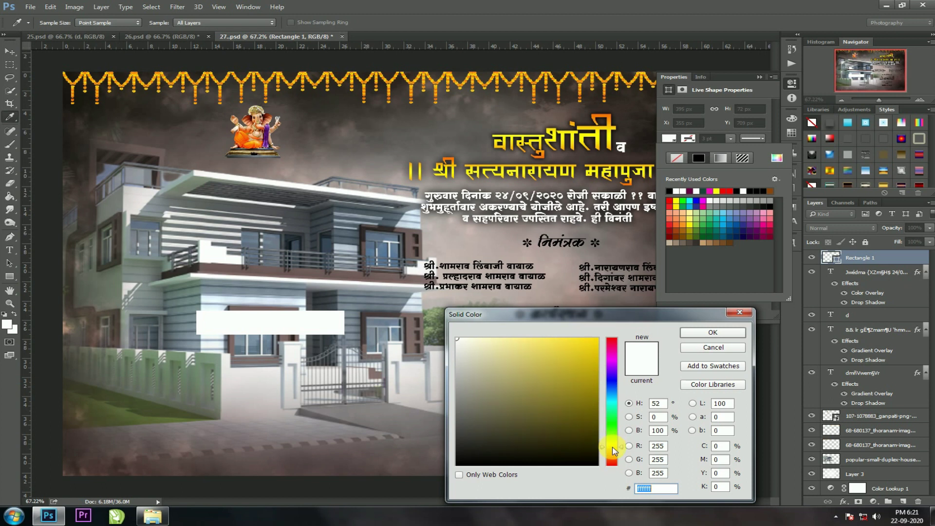
pyautogui.click(589, 364)
pyautogui.click(708, 332)
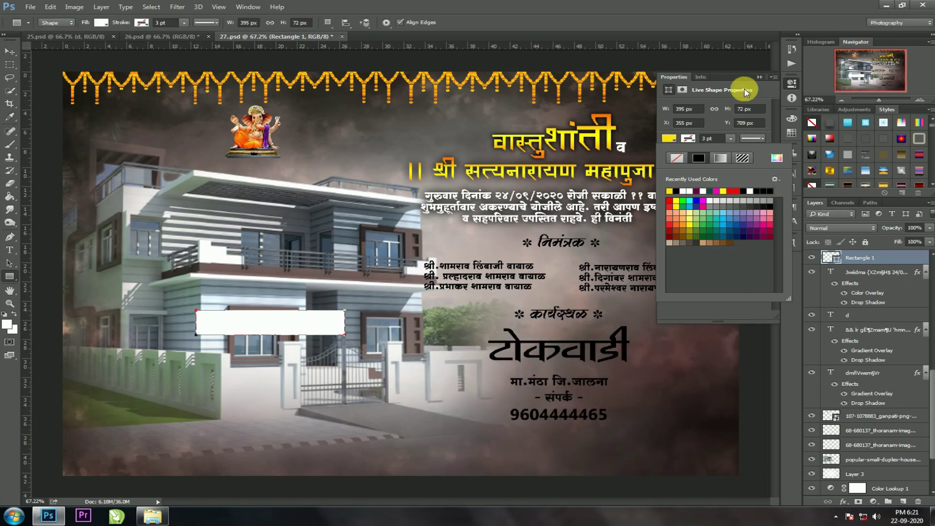
pyautogui.click(760, 77)
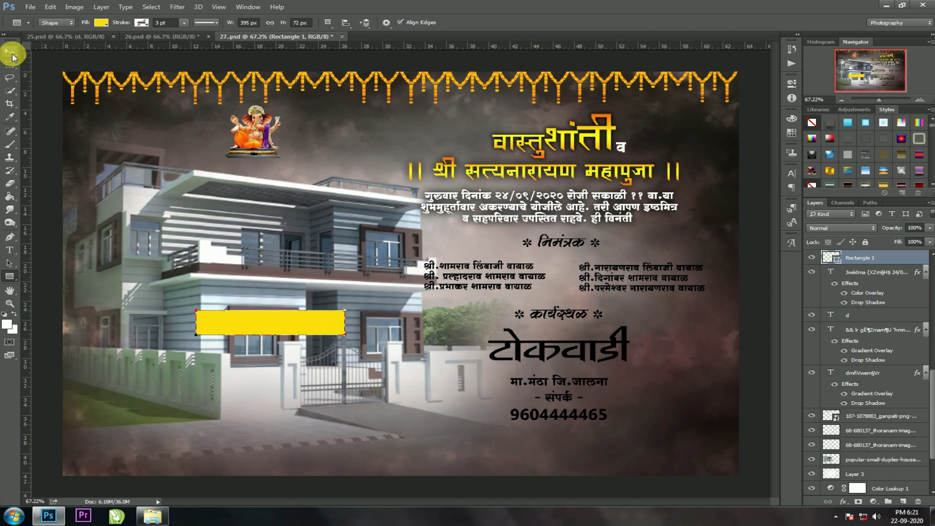
# Switch to the Eraser and rasterize the yellow rectangle.
pyautogui.click(11, 53)
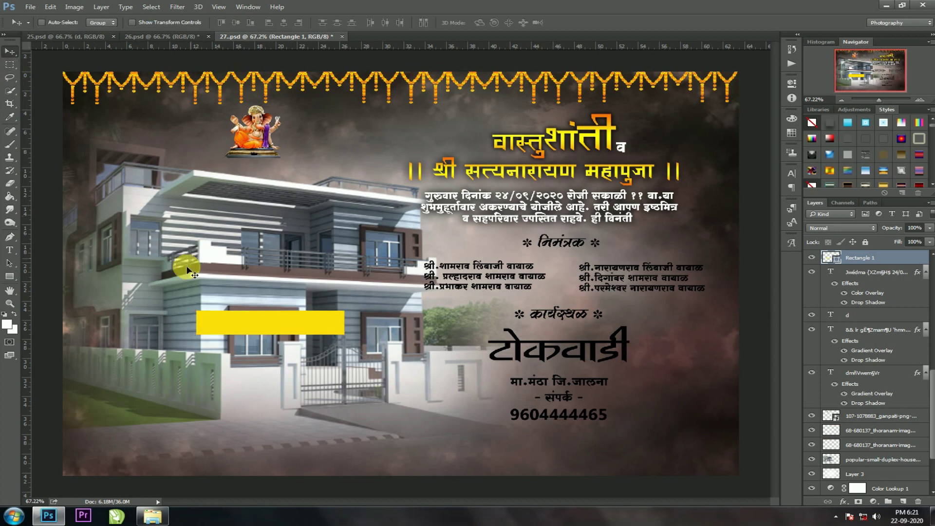
pyautogui.click(11, 184)
pyautogui.click(260, 321)
# Rasterize the yellow bar and fade its ends with a soft 500 px eraser.
pyautogui.click(411, 191)
pyautogui.press('[')
pyautogui.press('[')
pyautogui.press('[')
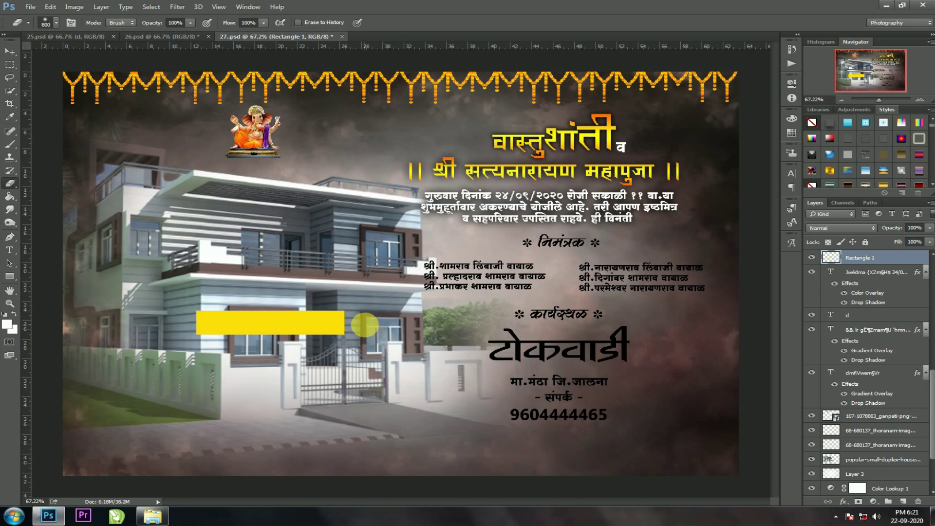
pyautogui.moveTo(423, 389); pyautogui.dragTo(410, 388)
pyautogui.moveTo(337, 322); pyautogui.dragTo(117, 324)
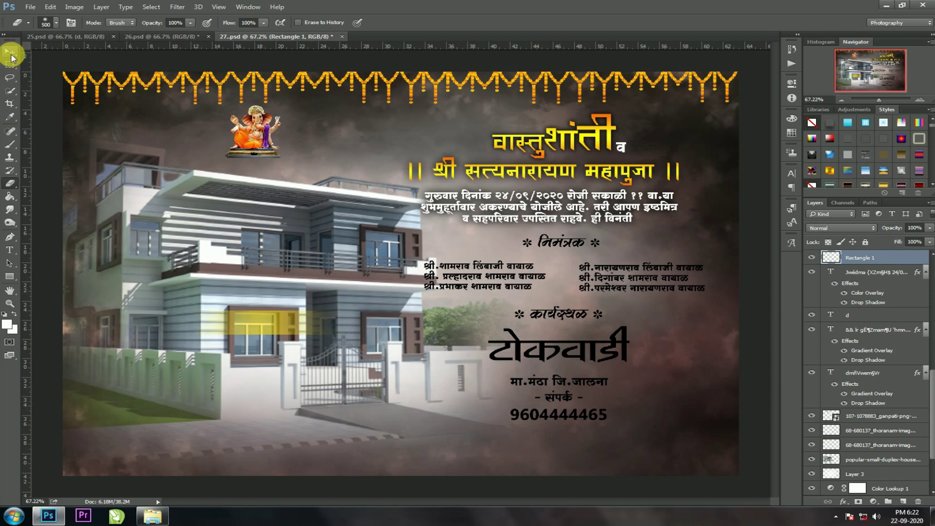
# Move the yellow bar behind the निमंत्रक heading and confirm the style changes.
pyautogui.click(11, 52)
pyautogui.moveTo(281, 321); pyautogui.dragTo(565, 246)
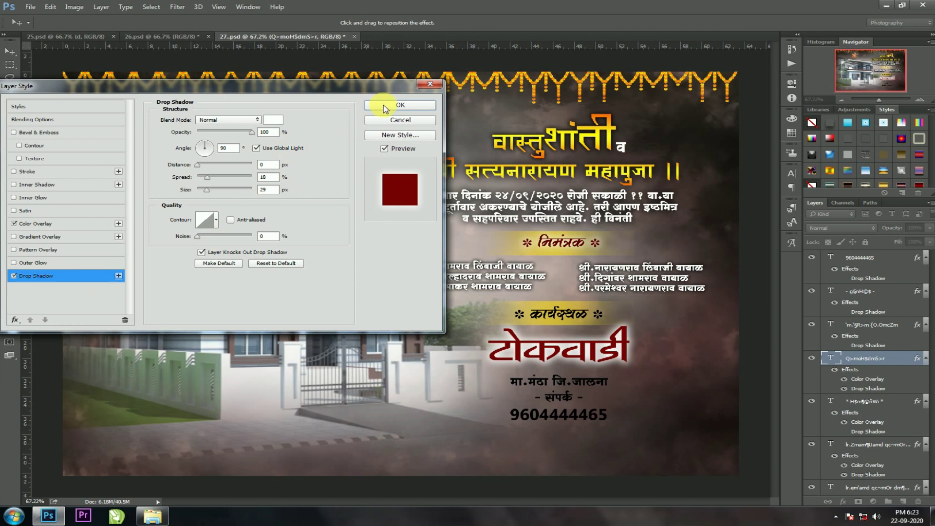
pyautogui.click(385, 108)
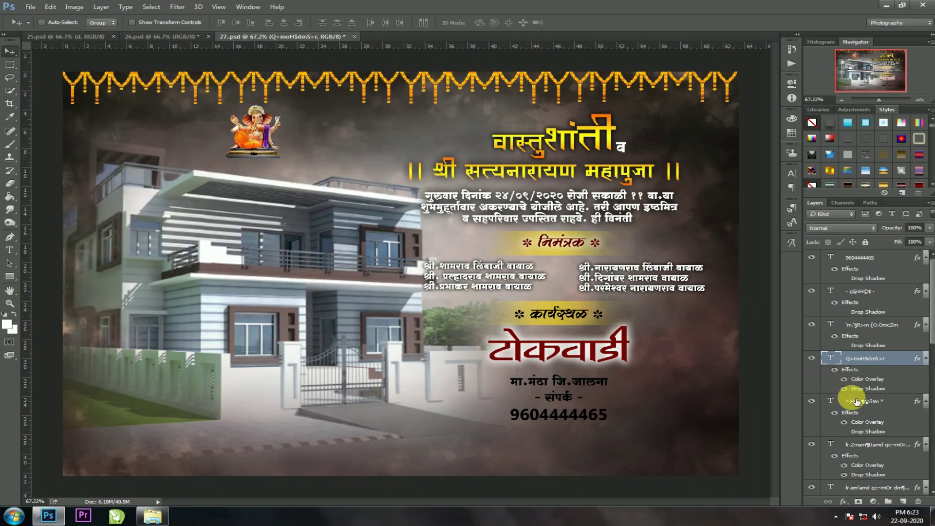
# On a new layer above the कार्यस्थळ heading, paint a white 452 px splash brush over the house.
pyautogui.click(858, 403)
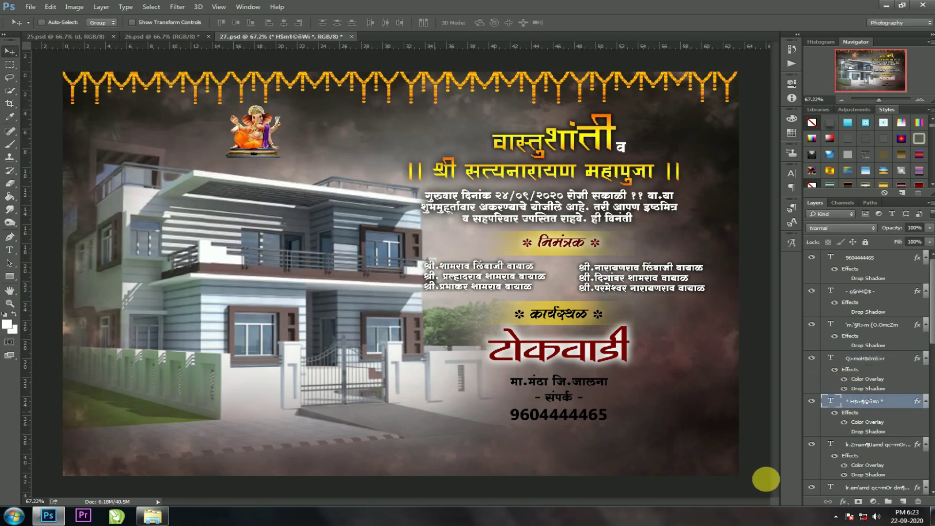
pyautogui.click(903, 502)
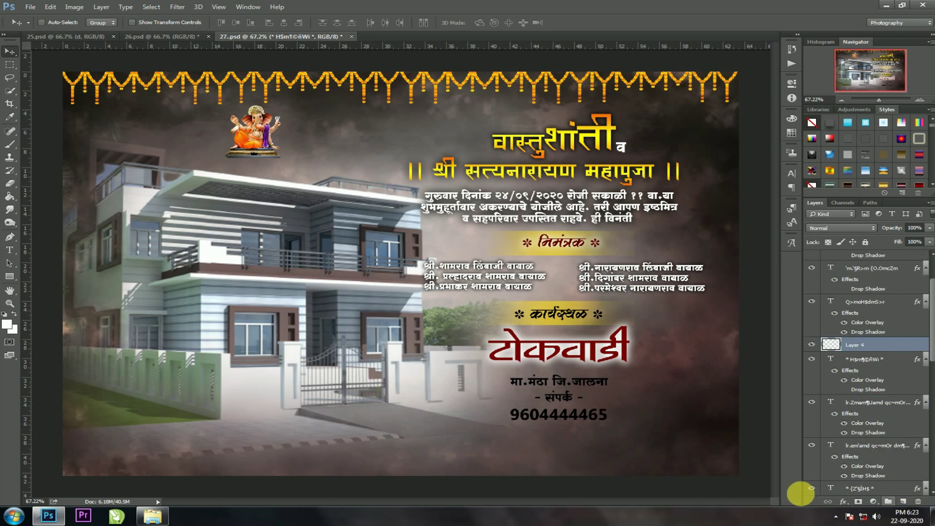
pyautogui.click(10, 144)
pyautogui.click(57, 22)
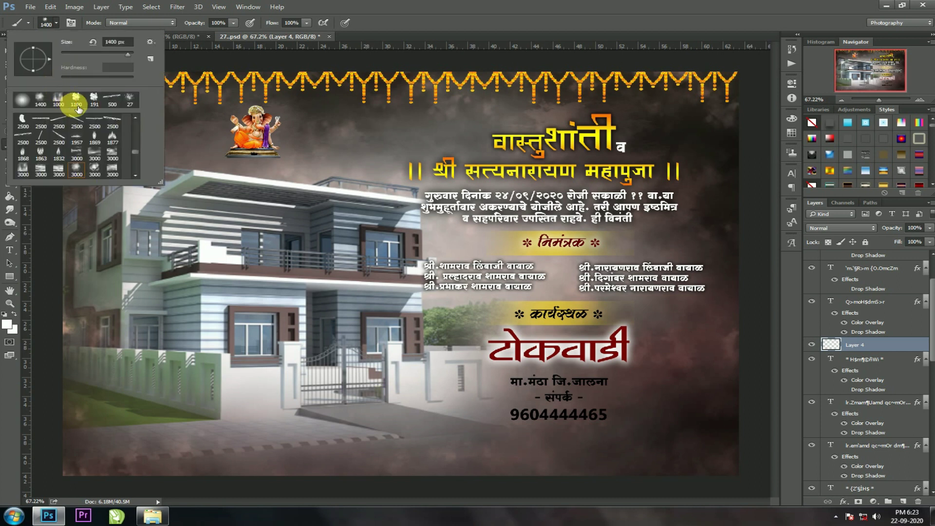
pyautogui.scroll(2, 93, 141)
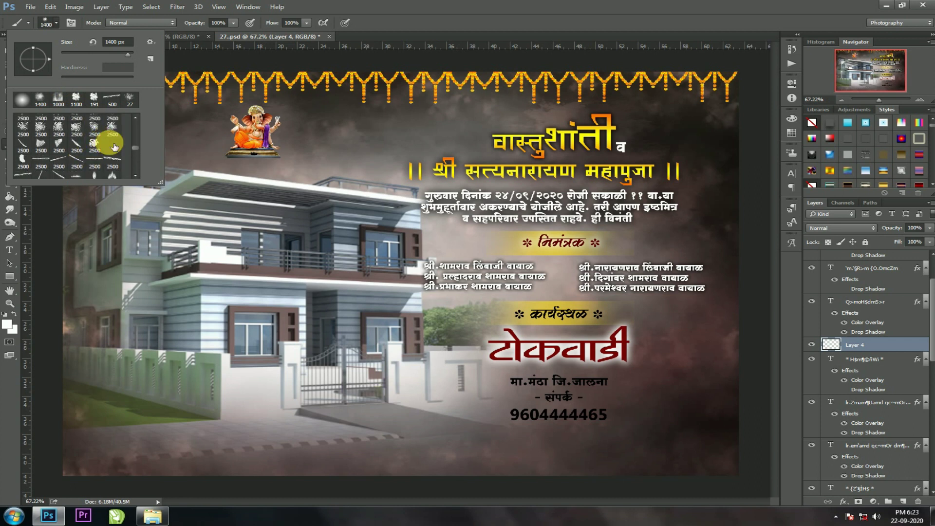
pyautogui.click(115, 152)
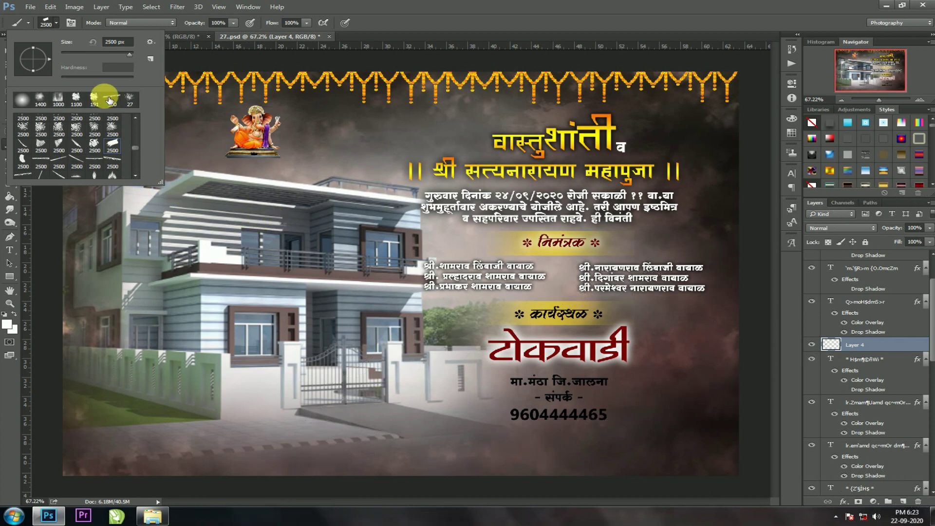
pyautogui.moveTo(125, 54); pyautogui.dragTo(109, 88)
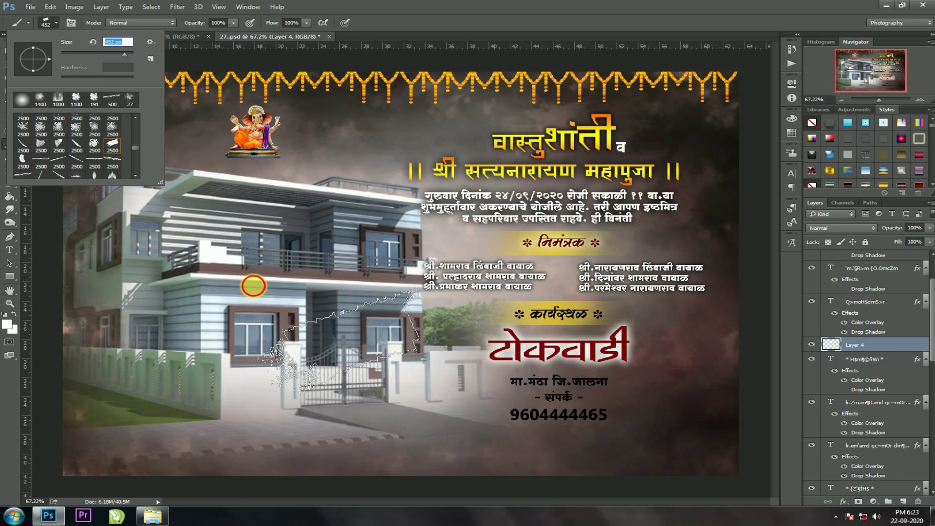
pyautogui.click(251, 285)
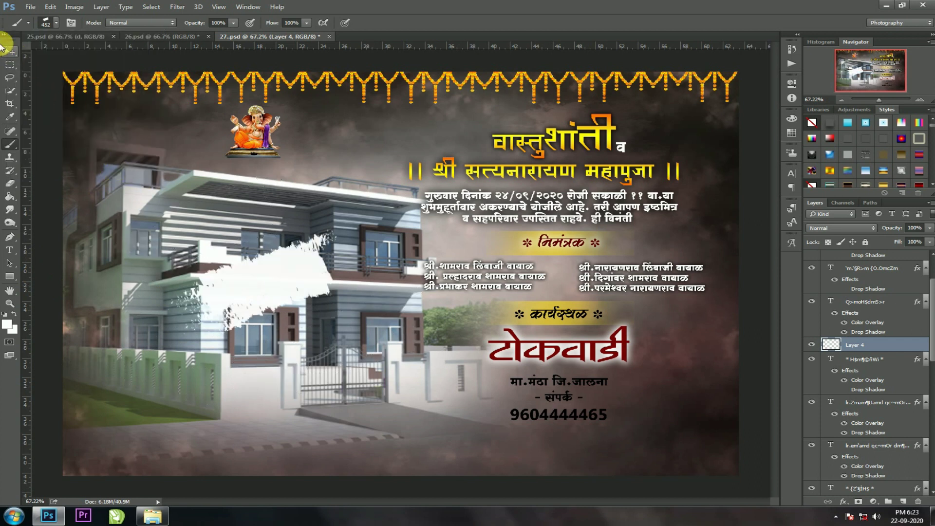
# Rotate the splash stroke 180° and squash it to about half its height.
pyautogui.hotkey('ctrl', 't')
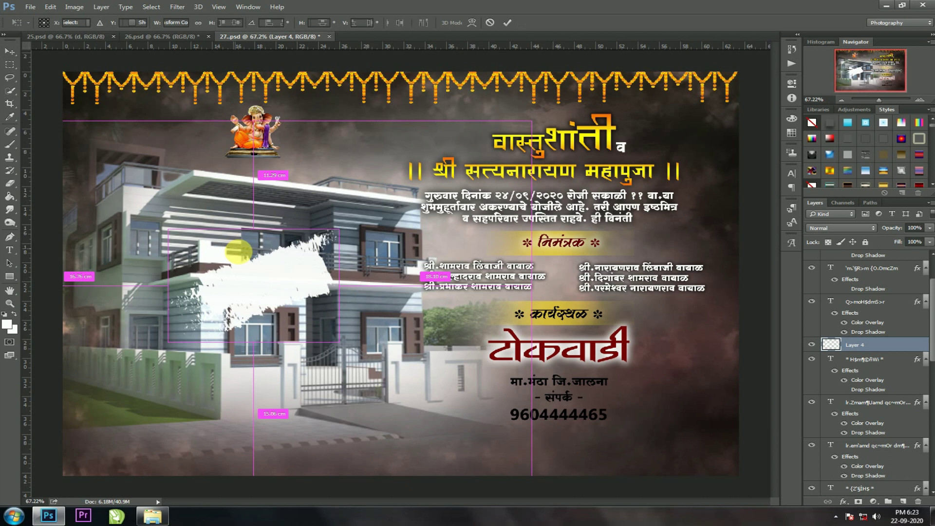
pyautogui.moveTo(354, 231); pyautogui.dragTo(366, 261)
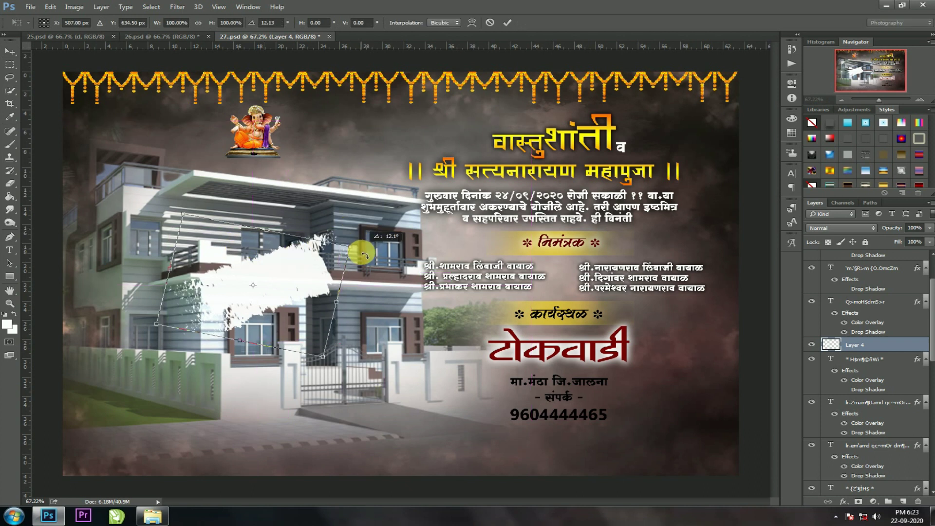
pyautogui.rightClick(309, 268)
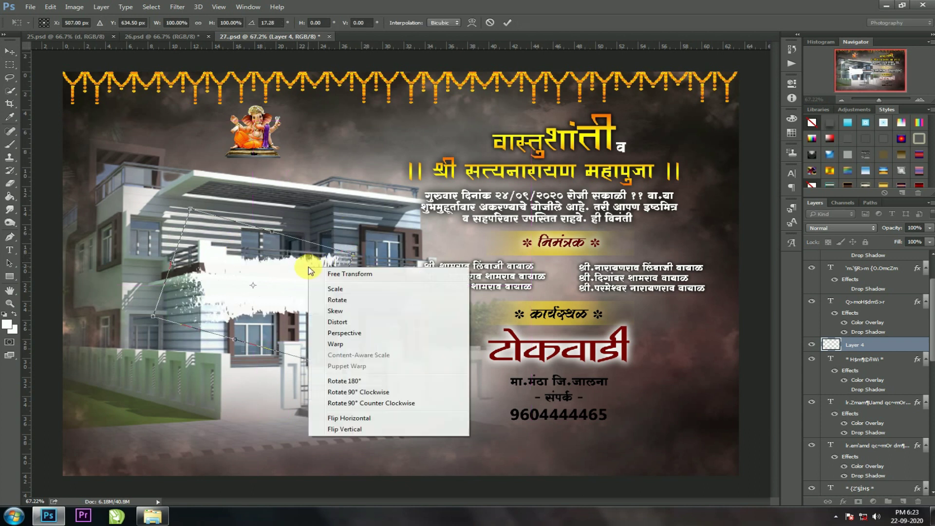
pyautogui.click(345, 382)
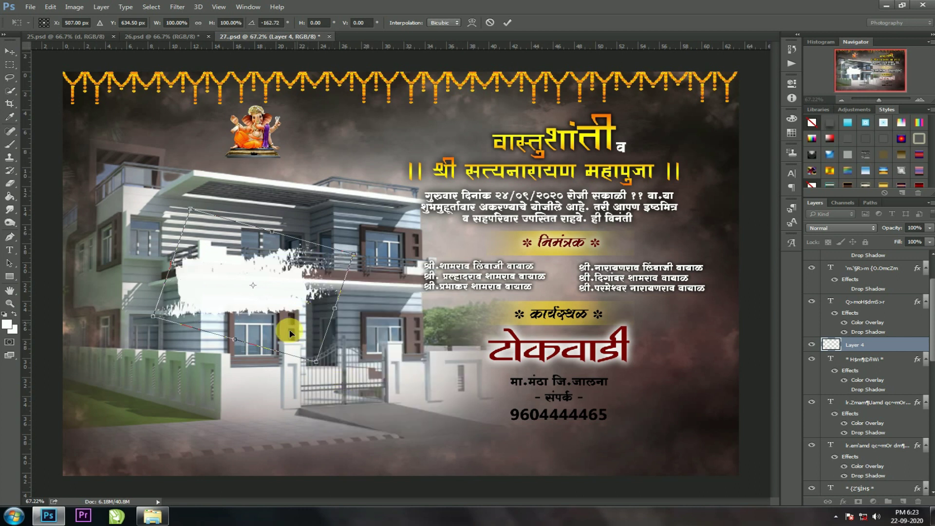
pyautogui.moveTo(243, 344)
pyautogui.mouseDown()
pyautogui.moveTo(248, 320)
pyautogui.moveTo(610, 364)
pyautogui.moveTo(588, 362)
pyautogui.moveTo(593, 369)
pyautogui.mouseUp()
pyautogui.press('Return')
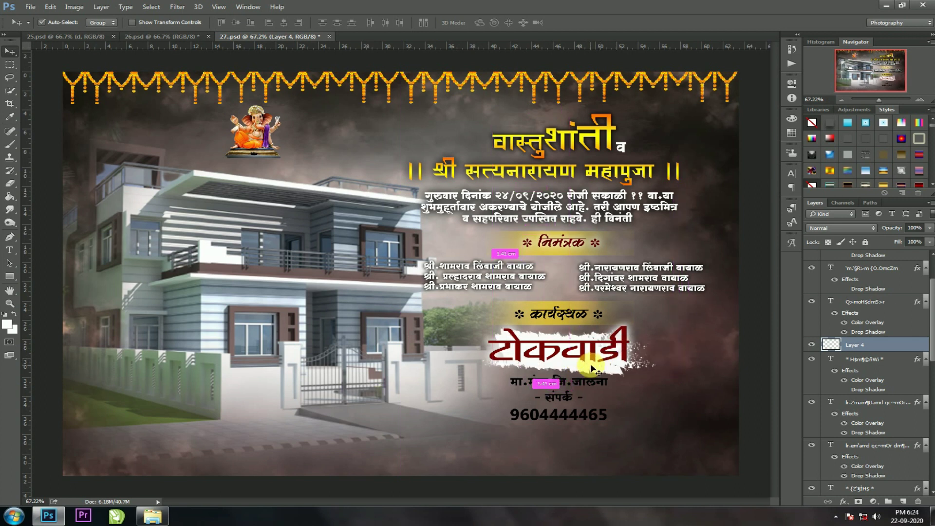
# Enlarge the splash to about 112% and tilt it roughly -2.3° behind टोकवाडी.
pyautogui.hotkey('ctrl', 't')
pyautogui.moveTo(661, 331); pyautogui.dragTo(671, 325)
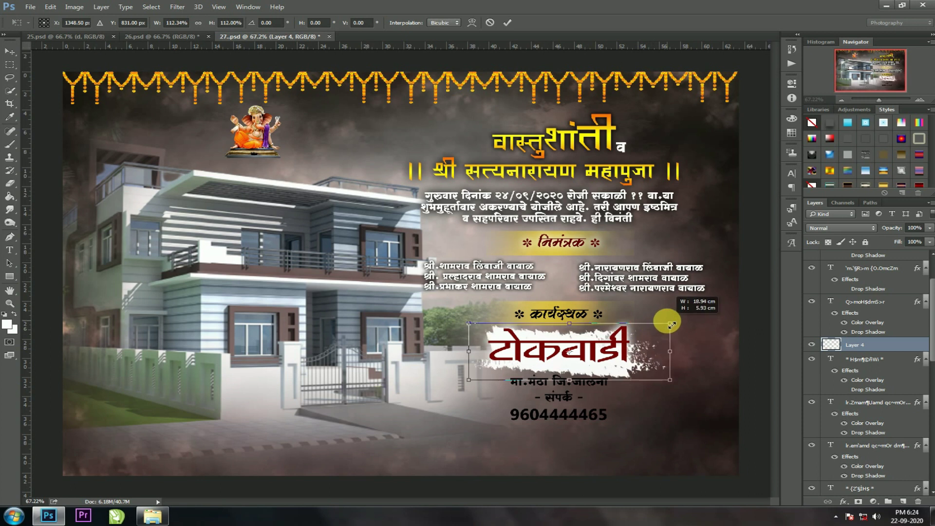
pyautogui.moveTo(675, 326)
pyautogui.mouseDown()
pyautogui.moveTo(685, 330)
pyautogui.moveTo(652, 345)
pyautogui.mouseUp()
pyautogui.doubleClick(642, 349)
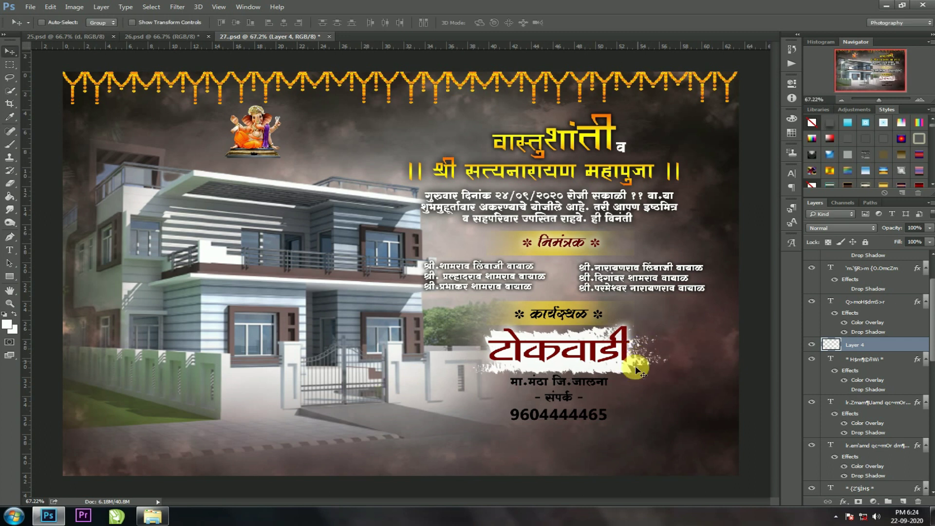
pyautogui.rightClick(614, 344)
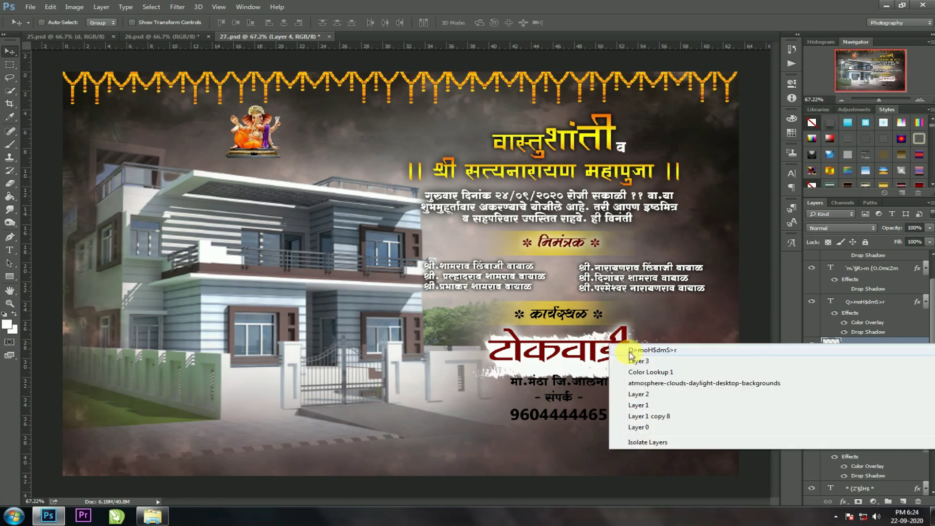
# Select the contact and phone-number text layer below the title for its yellow color overlay.
pyautogui.click(632, 355)
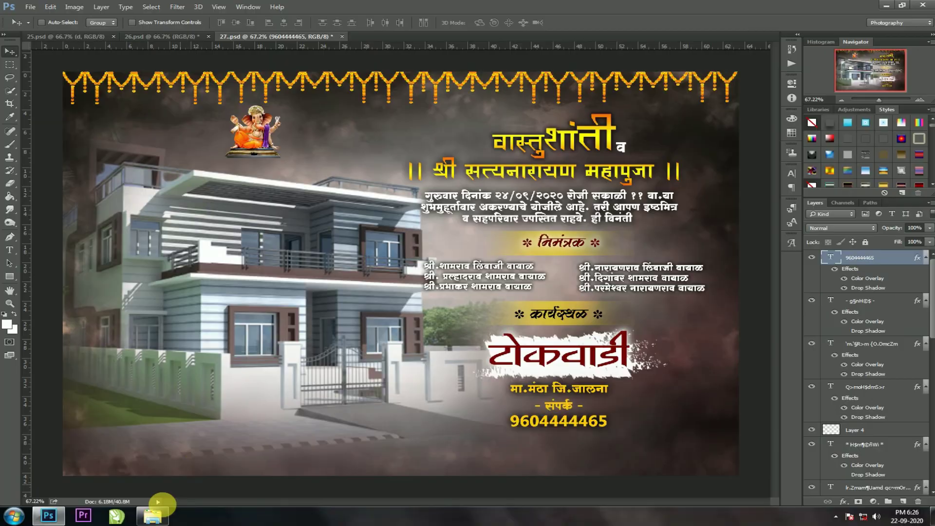
pyautogui.click(153, 514)
# Drag the welcome-lady clipart from Downloads into the invitation and scale it to about 61%.
pyautogui.moveTo(424, 74); pyautogui.dragTo(108, 427)
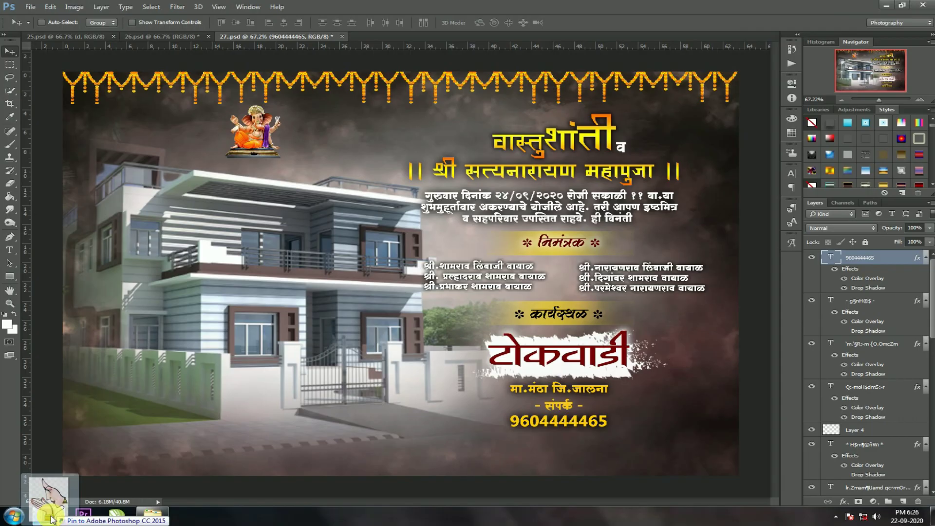
pyautogui.moveTo(108, 427)
pyautogui.mouseDown()
pyautogui.moveTo(282, 384)
pyautogui.moveTo(356, 314)
pyautogui.mouseUp()
pyautogui.moveTo(453, 202)
pyautogui.mouseDown()
pyautogui.moveTo(449, 234)
pyautogui.moveTo(438, 232)
pyautogui.mouseUp()
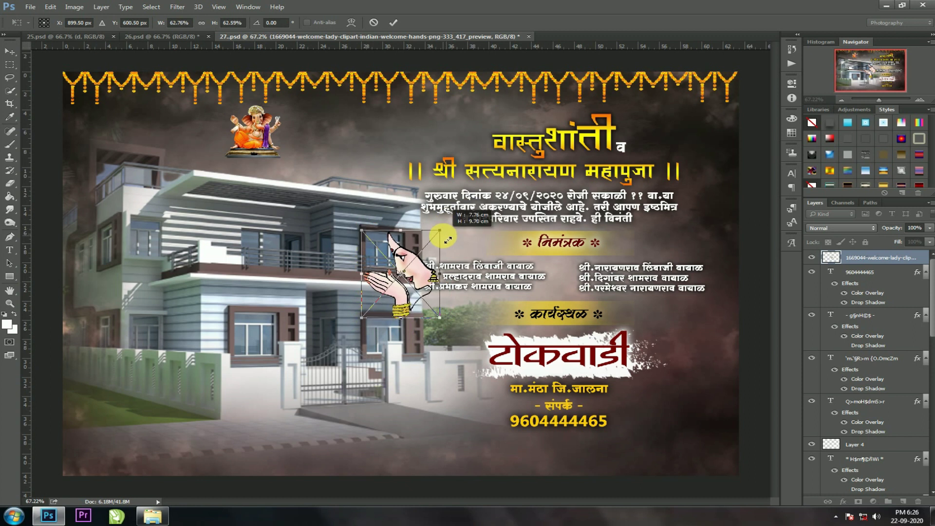
# Commit the welcome-lady clipart and move it to the invitation's bottom-right corner.
pyautogui.doubleClick(407, 254)
pyautogui.moveTo(398, 257)
pyautogui.mouseDown()
pyautogui.moveTo(698, 411)
pyautogui.moveTo(681, 411)
pyautogui.mouseUp()
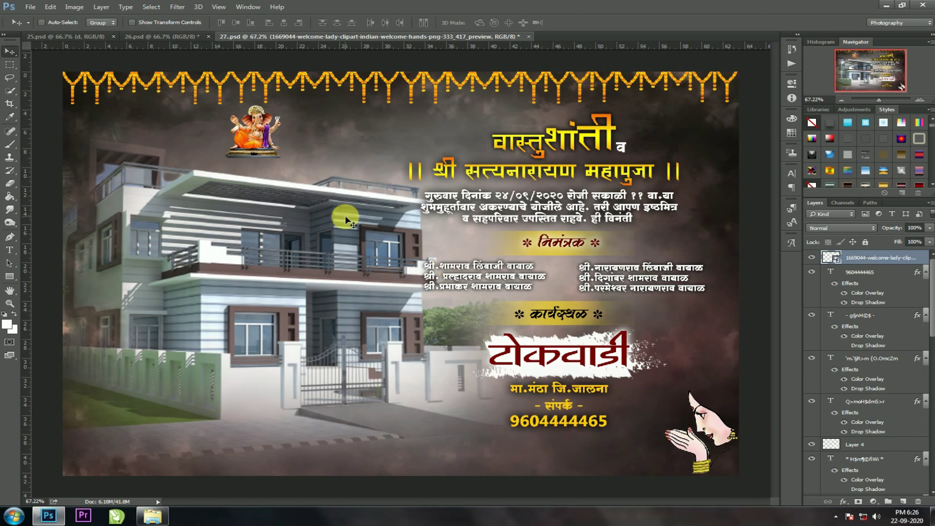
pyautogui.click(196, 38)
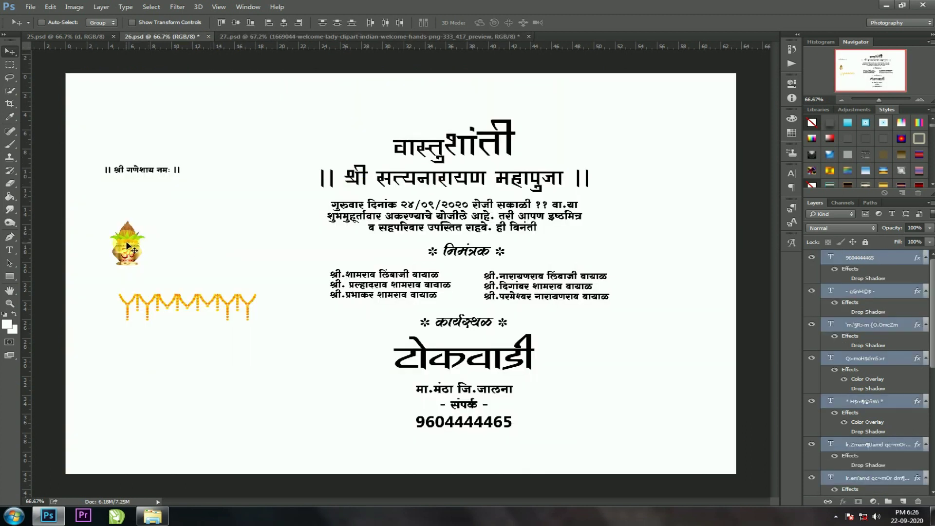
# Bring the kalash image from 26.psd to the invitation's top right.
pyautogui.moveTo(128, 246)
pyautogui.mouseDown()
pyautogui.moveTo(248, 95)
pyautogui.moveTo(408, 42)
pyautogui.moveTo(534, 67)
pyautogui.mouseUp()
pyautogui.moveTo(674, 118); pyautogui.dragTo(698, 146)
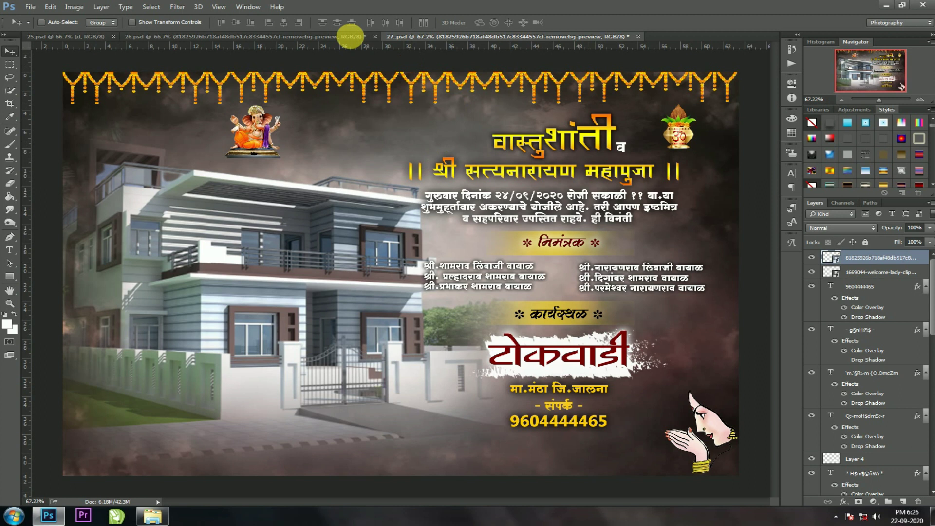
pyautogui.click(350, 35)
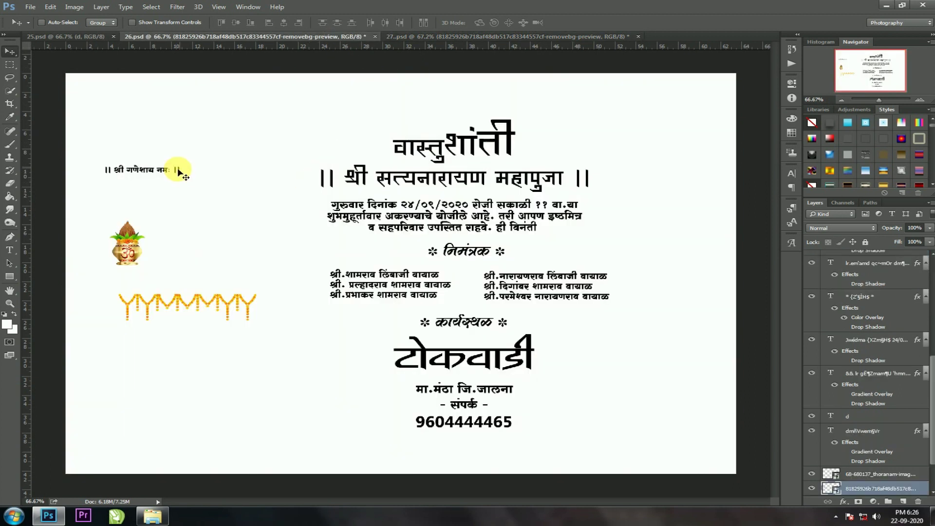
# Copy the श्री गणेशाय नमः text layer from 26.psd to just beneath the Ganpati idol.
pyautogui.rightClick(143, 169)
pyautogui.click(157, 177)
pyautogui.moveTo(146, 168)
pyautogui.mouseDown()
pyautogui.moveTo(267, 75)
pyautogui.moveTo(342, 37)
pyautogui.moveTo(285, 97)
pyautogui.mouseUp()
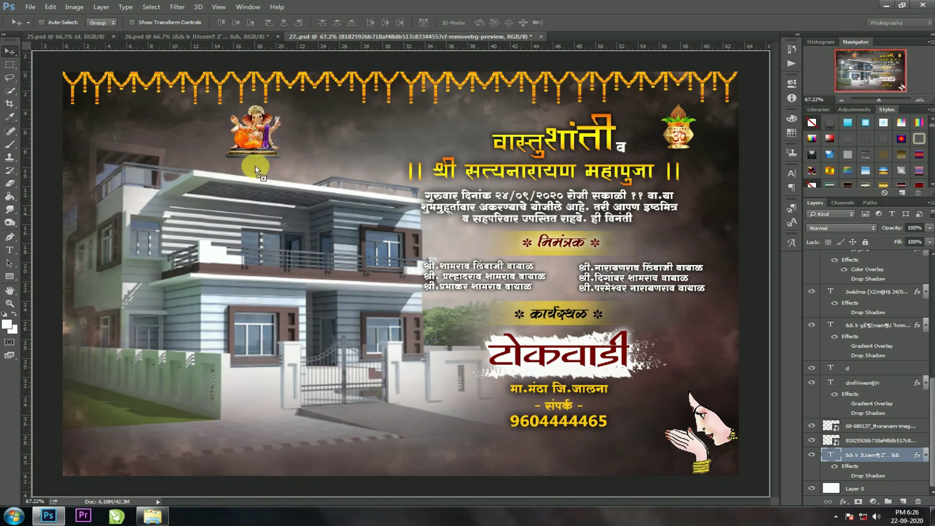
pyautogui.moveTo(260, 162); pyautogui.dragTo(255, 166)
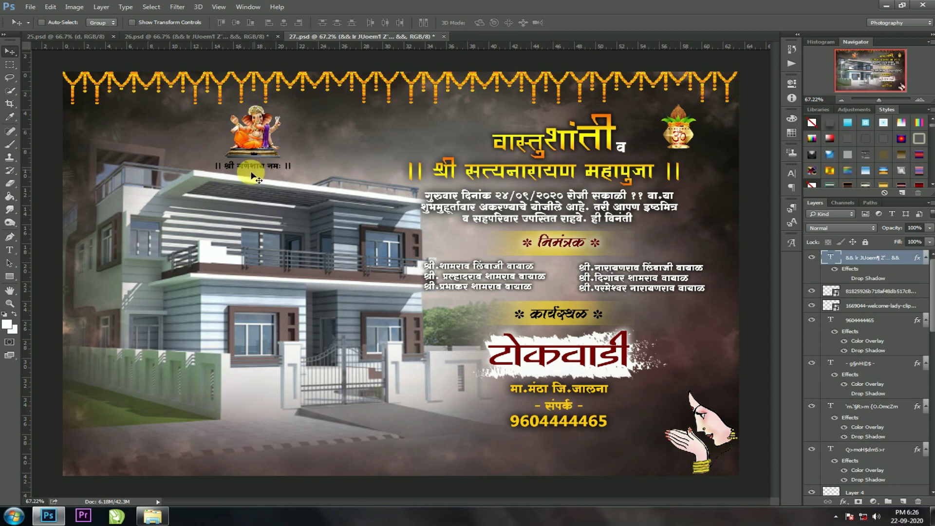
# Give the श्री गणेशाय नमः text a dark red #740505 Color Overlay.
pyautogui.click(843, 502)
pyautogui.click(670, 451)
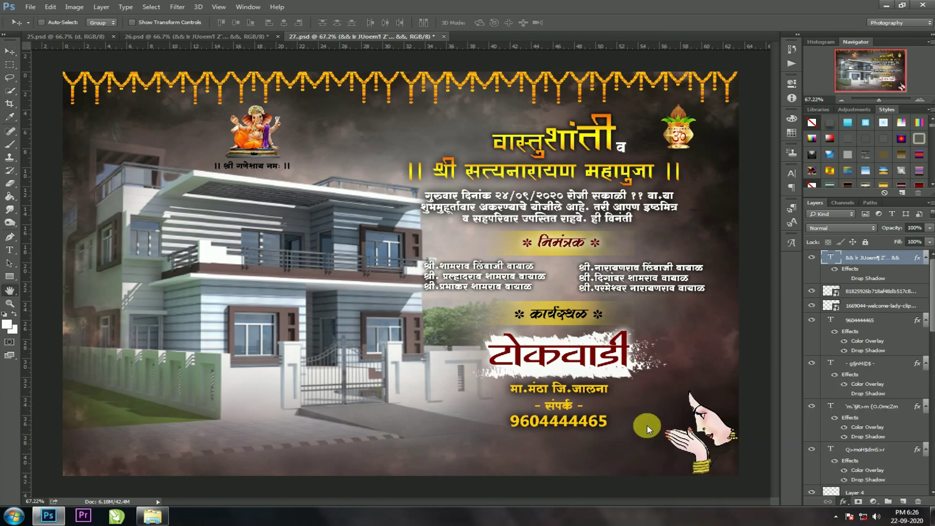
pyautogui.click(274, 120)
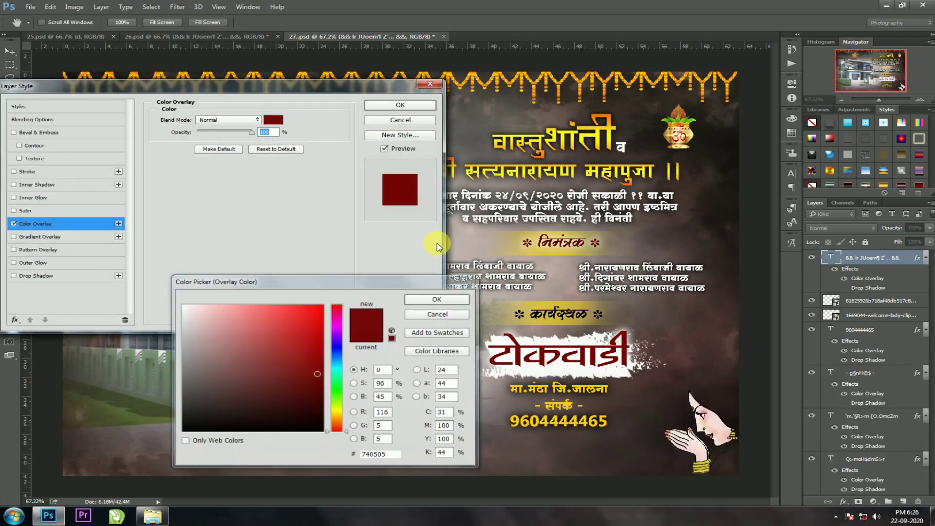